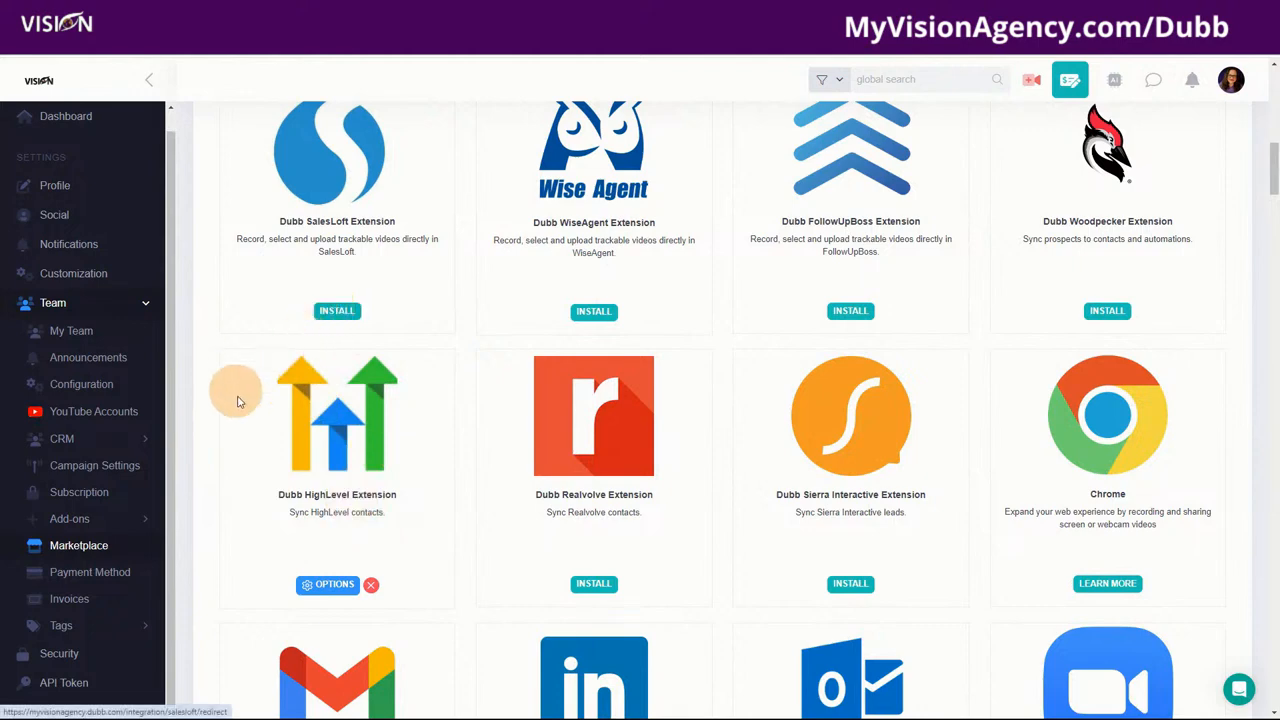
# Step: Review the HighLevel extension's options (GHL Import contact tag) and close them unchanged
pyautogui.click(313, 588)
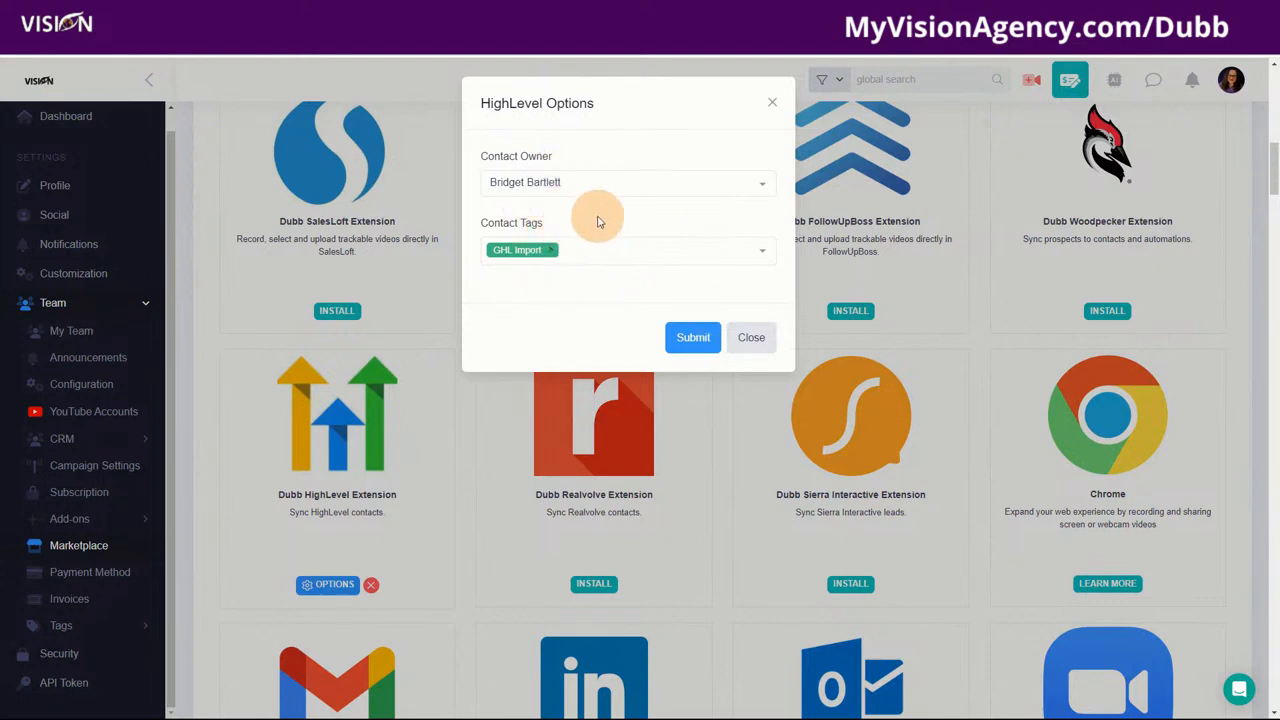
pyautogui.click(753, 341)
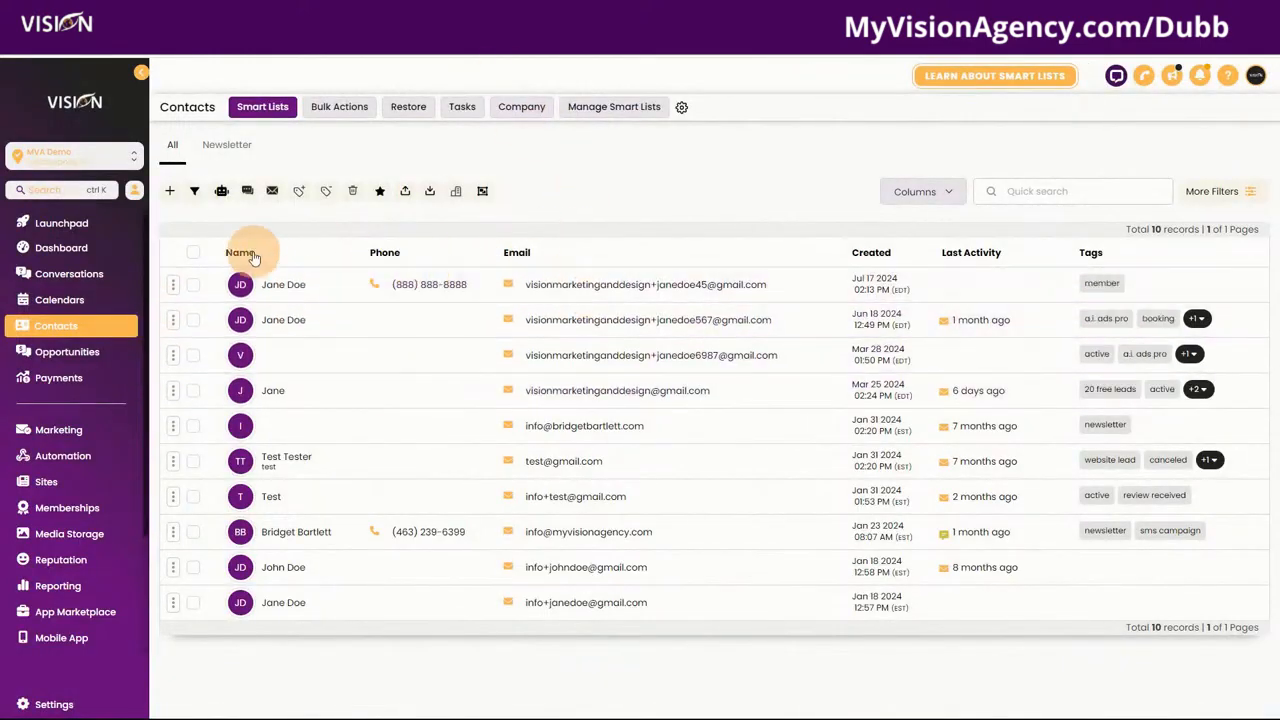
# Step: Select all 10 HighLevel contacts and export them
pyautogui.click(194, 255)
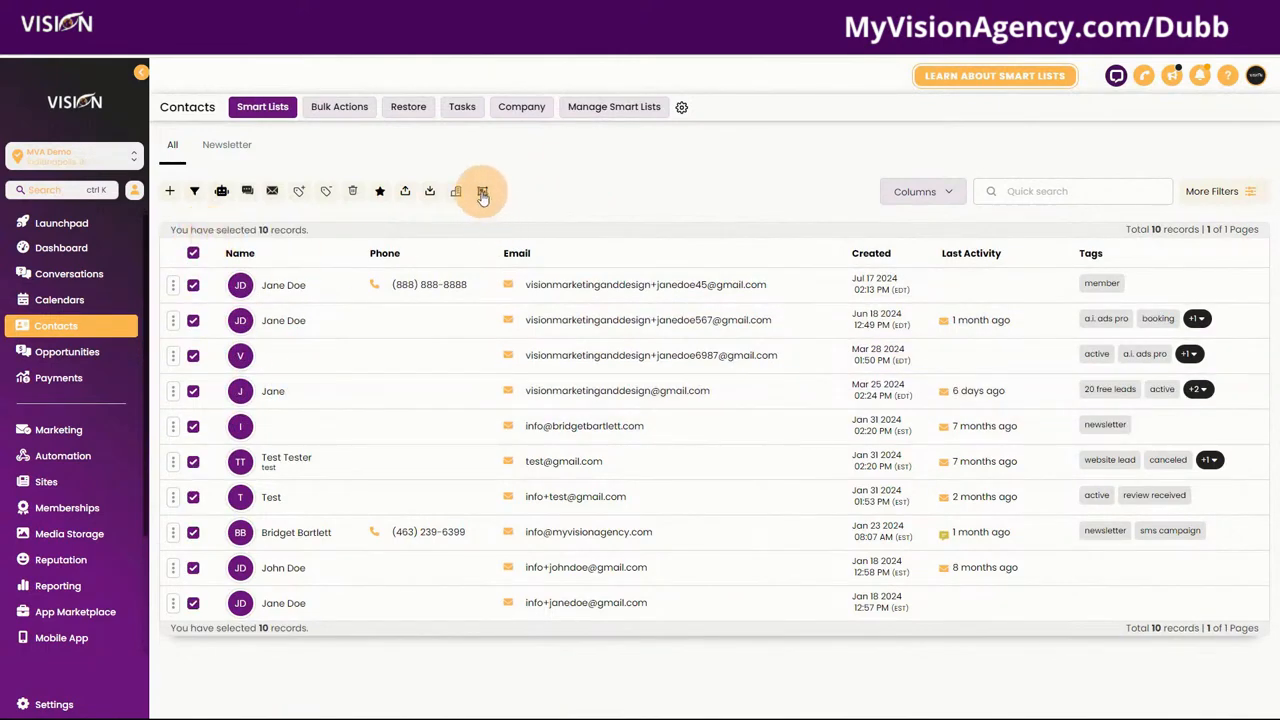
pyautogui.click(405, 191)
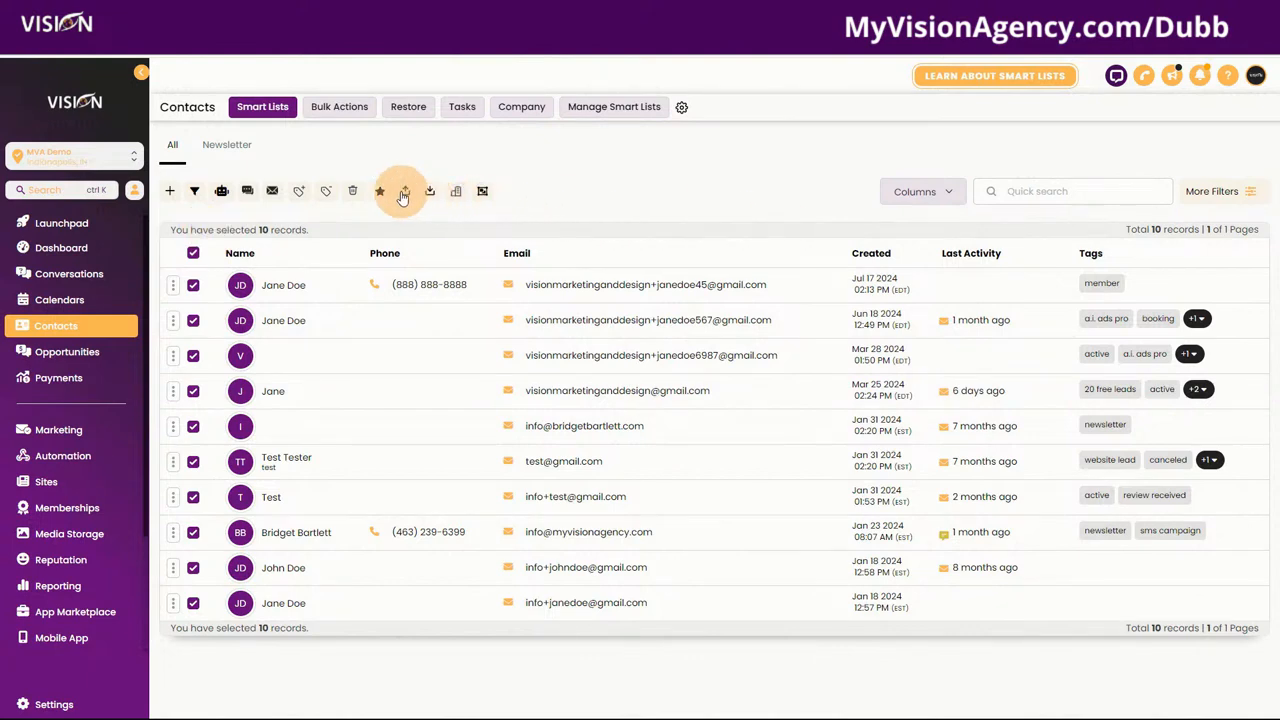
pyautogui.click(408, 193)
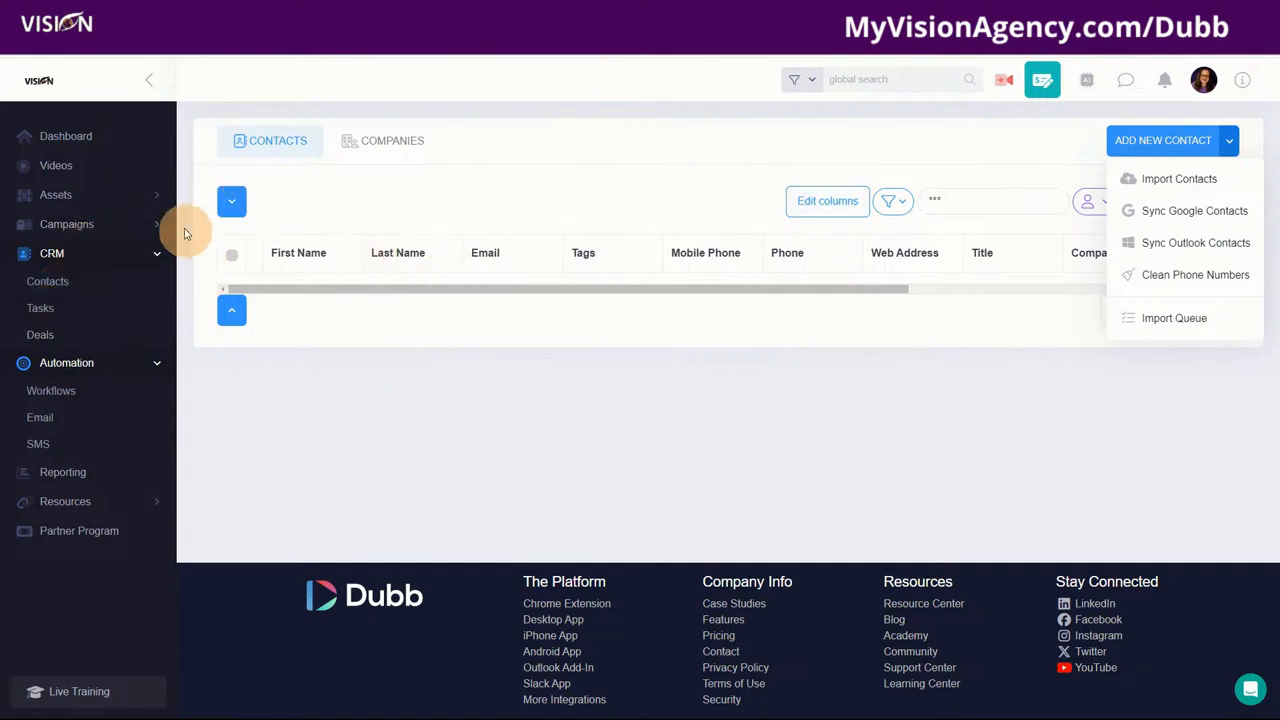
# Step: Copy the email-ready GIF and link of the 'Welcome to our Visionary Reseller Program' video
pyautogui.click(66, 167)
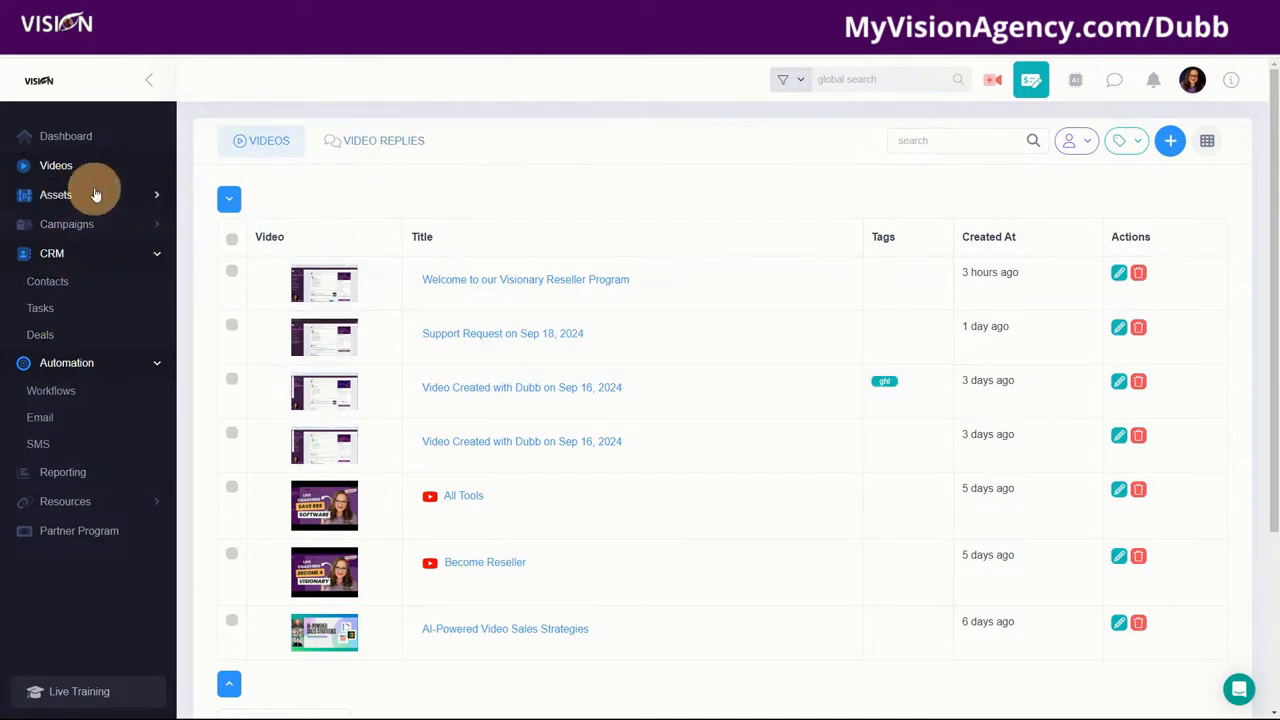
pyautogui.click(508, 281)
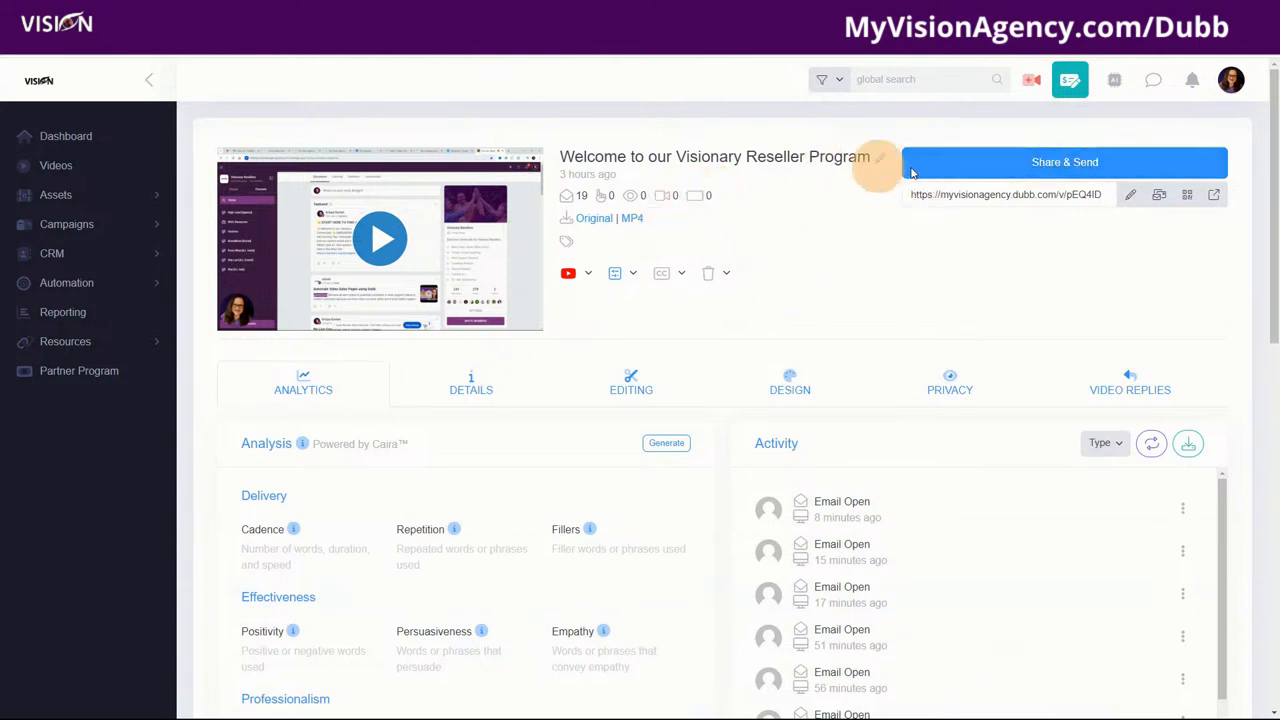
pyautogui.click(1048, 170)
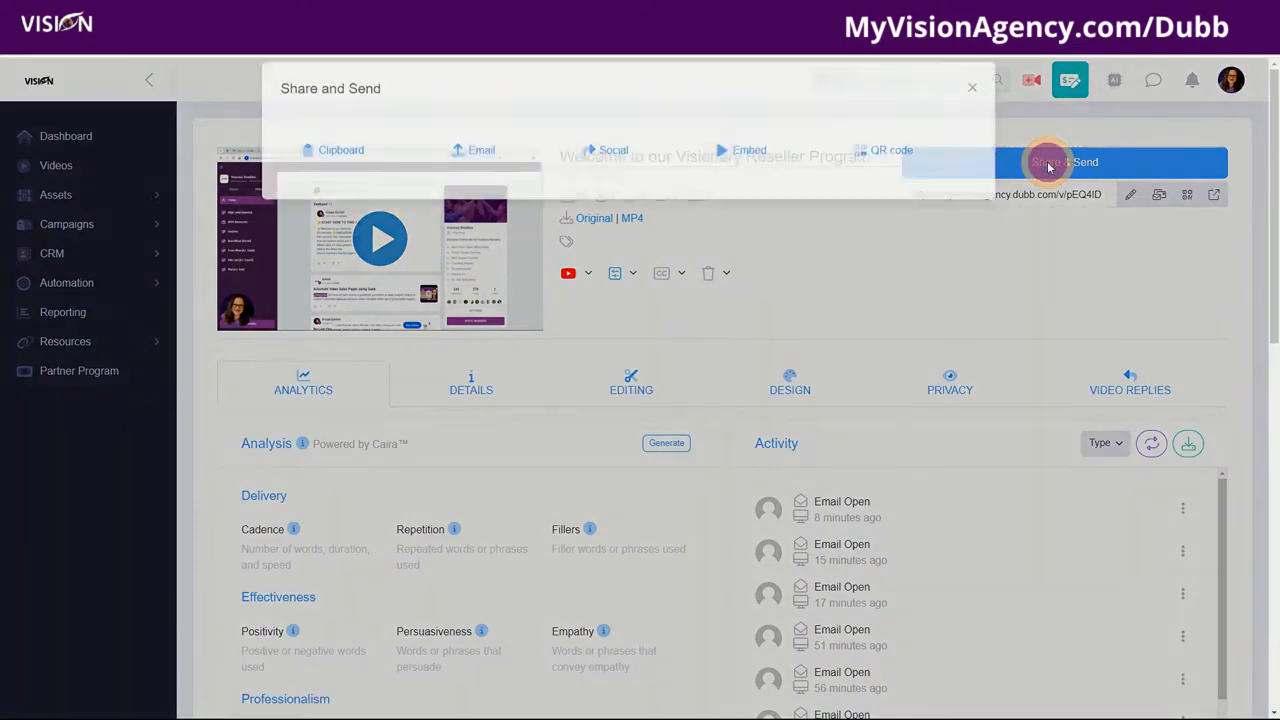
pyautogui.click(610, 378)
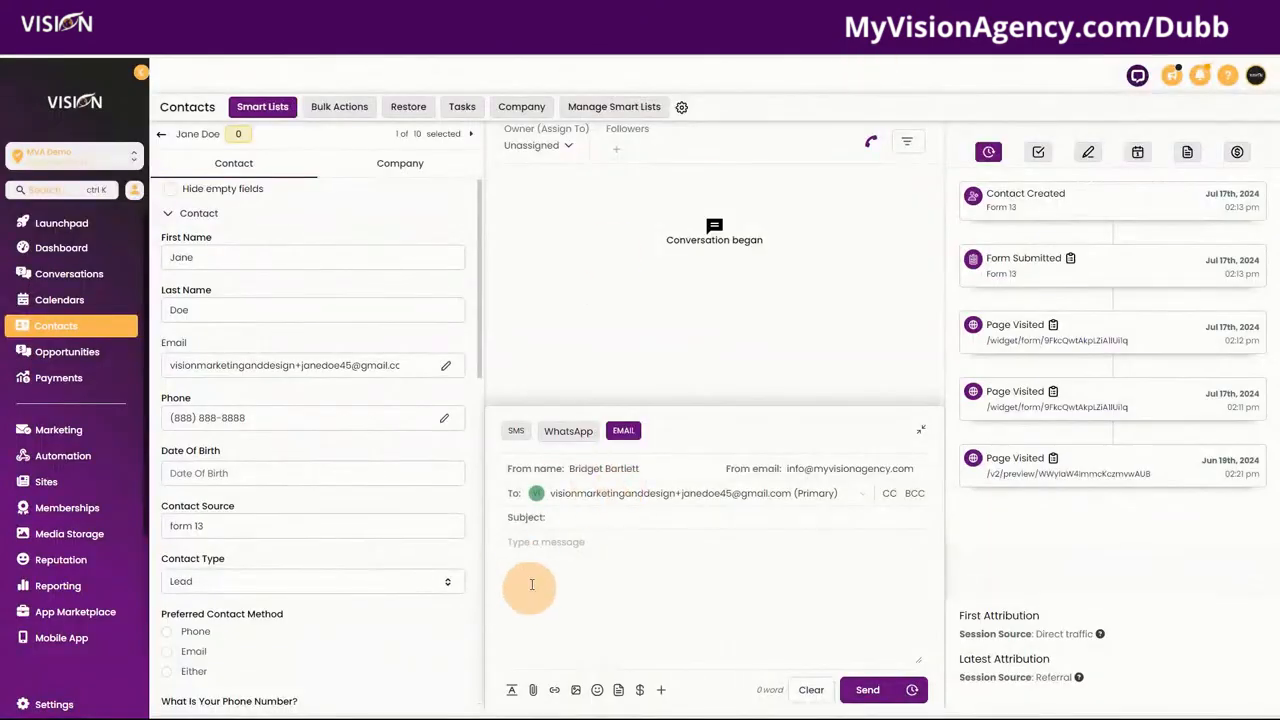
# Step: Paste the copied Dubb video into the contact's email draft, then go to Automation
pyautogui.click(537, 548)
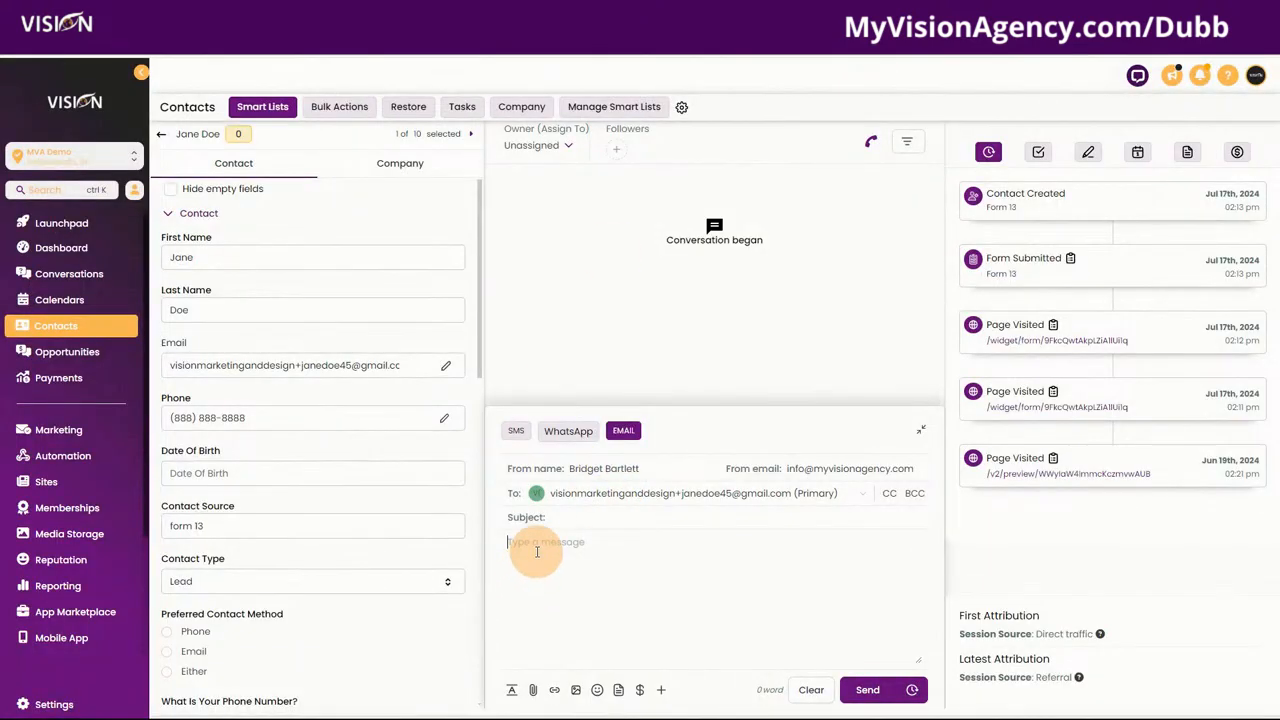
pyautogui.hotkey('ctrl', 'v')
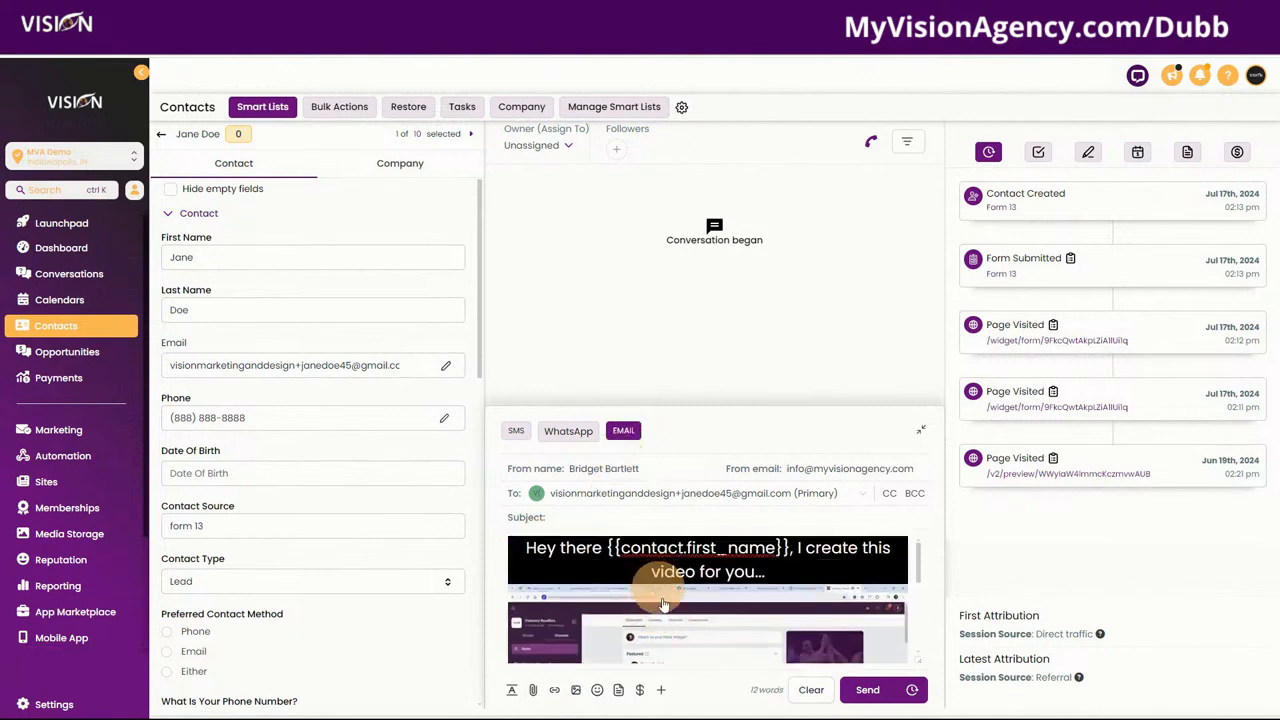
pyautogui.click(79, 456)
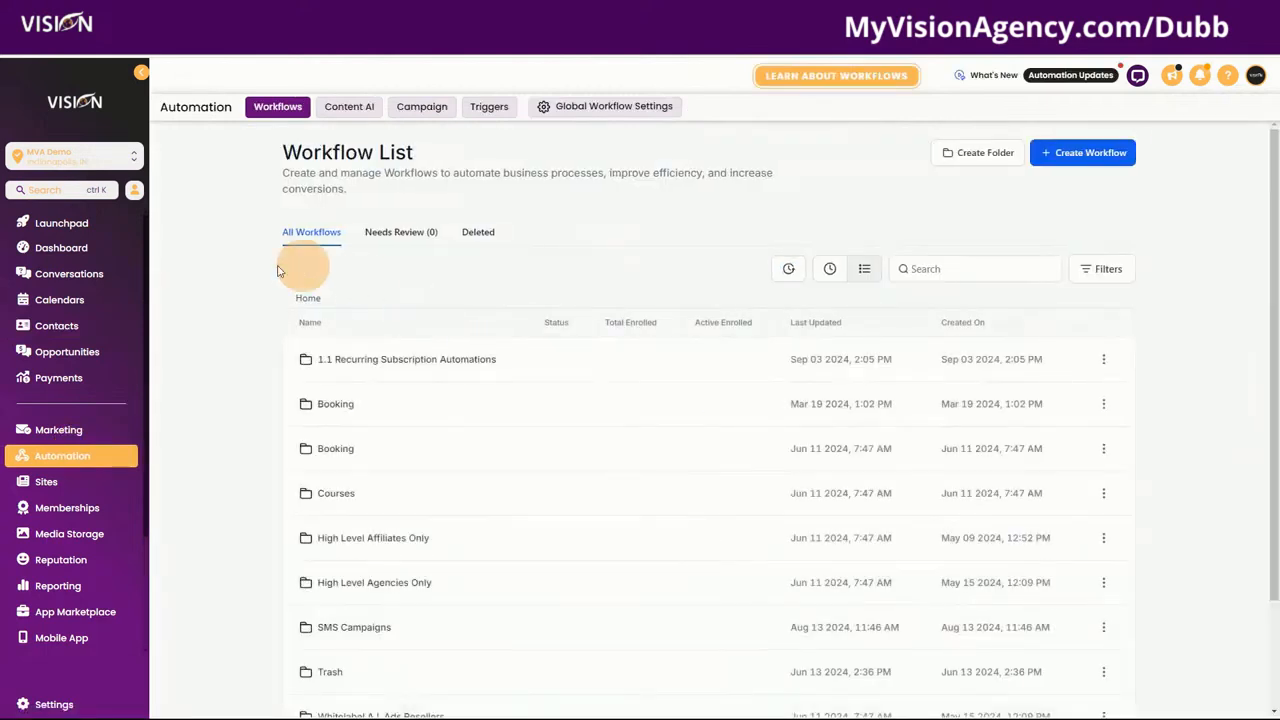
# Step: Open the email step of the High Level Affiliate workflow in the High Level Affiliates Only folder
pyautogui.click(335, 538)
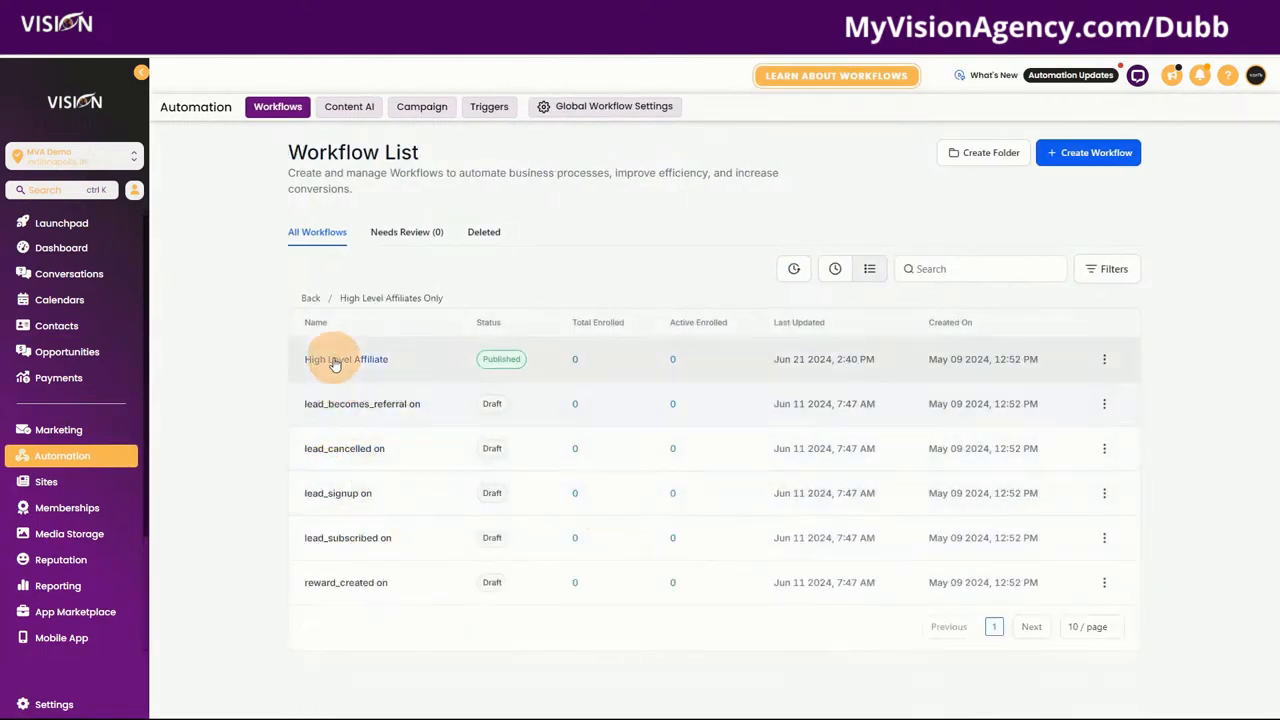
pyautogui.click(335, 364)
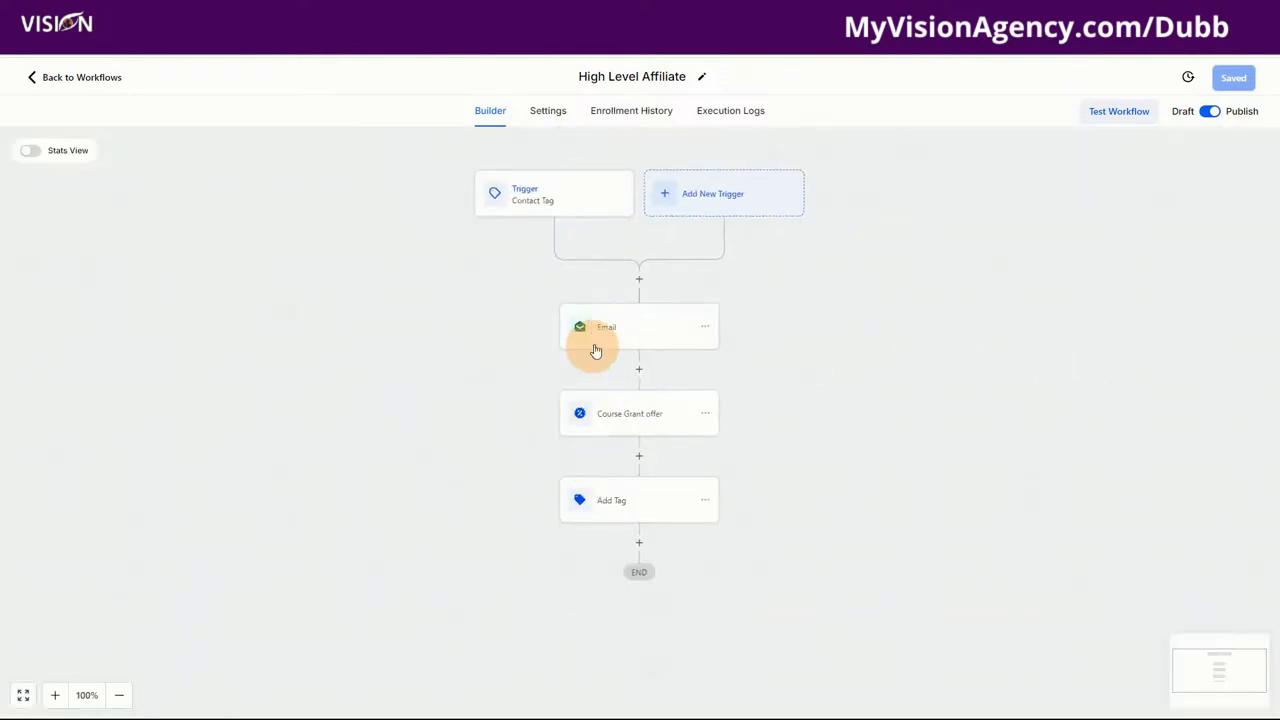
pyautogui.click(637, 330)
pyautogui.scroll(-3, 1110, 410)
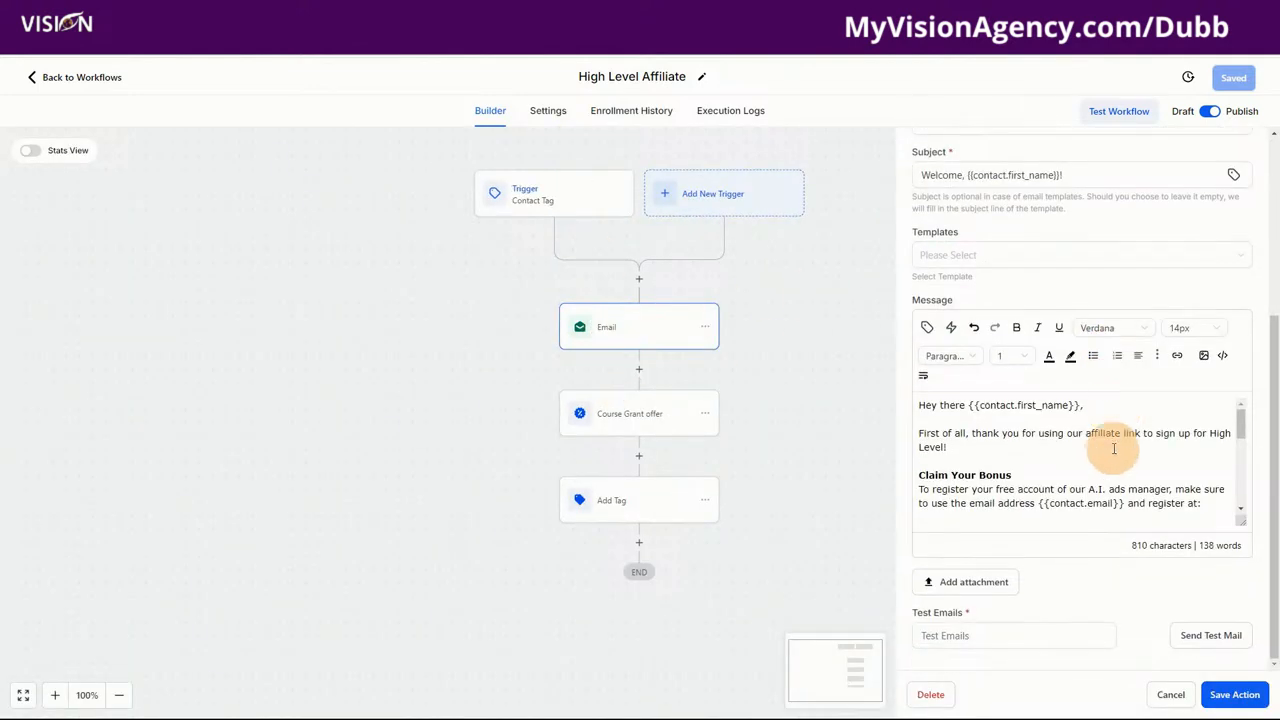
pyautogui.scroll(-5, 1113, 449)
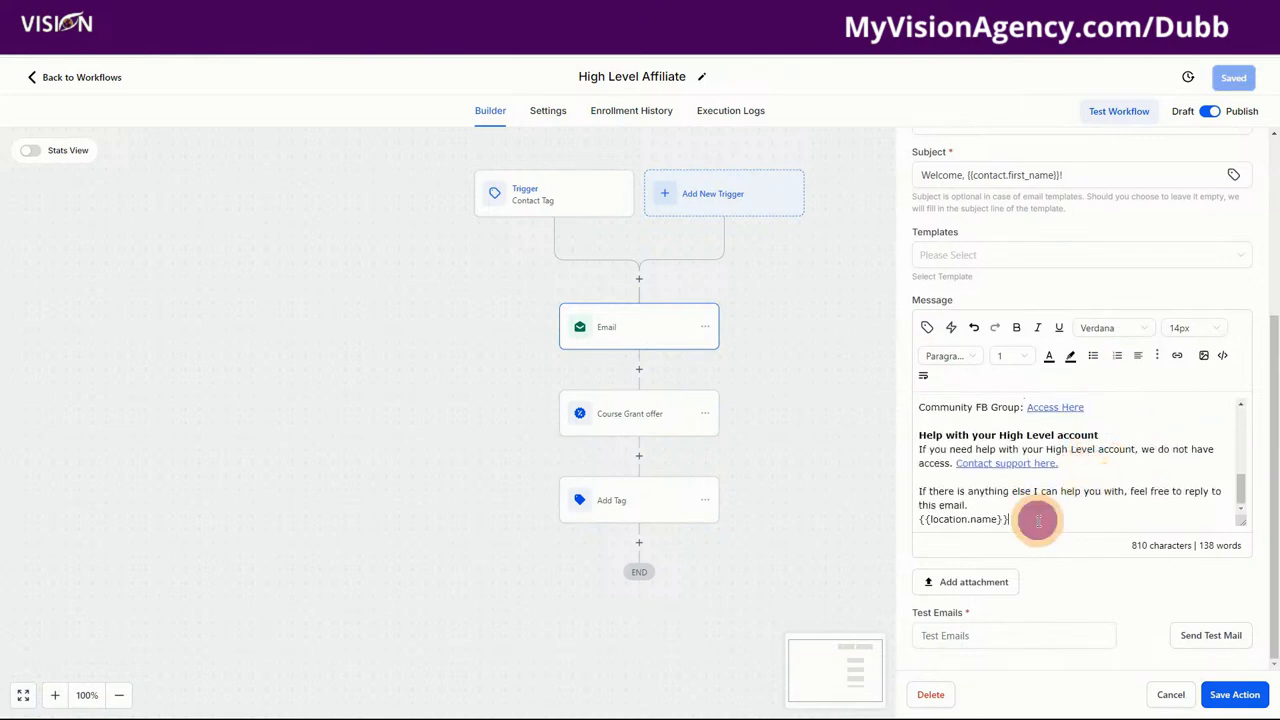
# Step: Paste the Dubb video thumbnail on a new line after the email's sign-off
pyautogui.click(1038, 520)
pyautogui.press('Return')
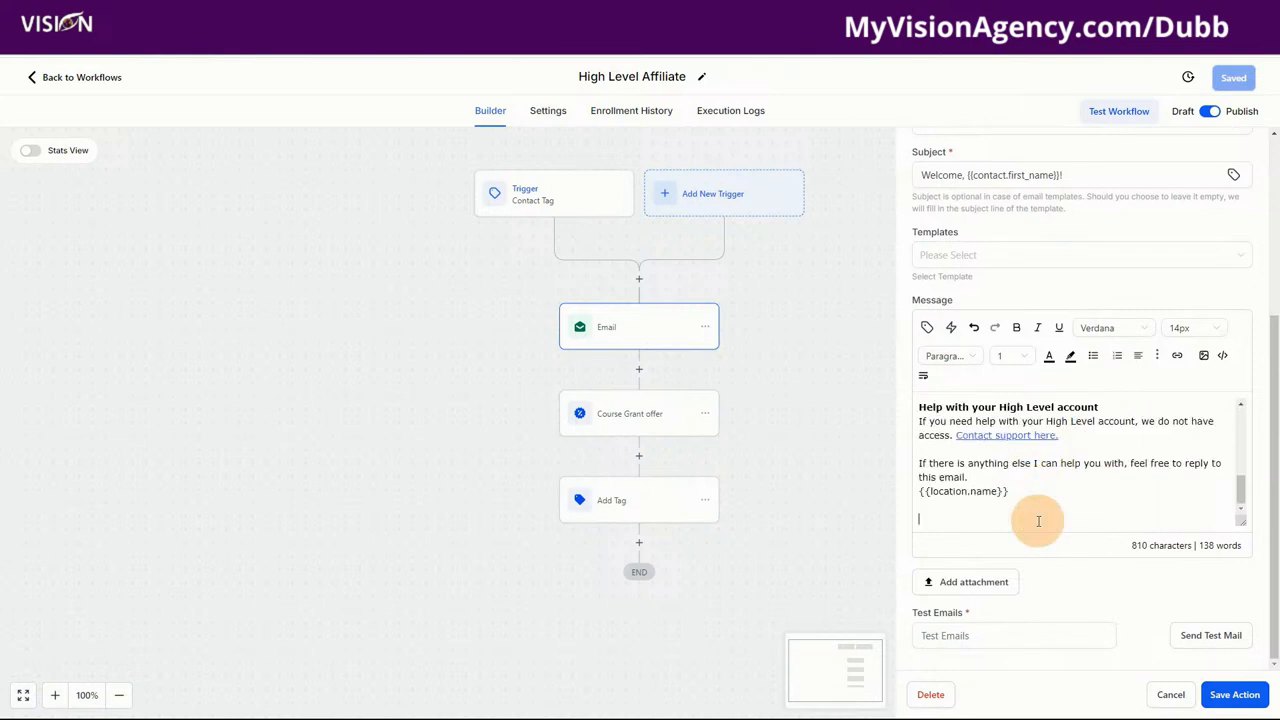
pyautogui.hotkey('ctrl', 'v')
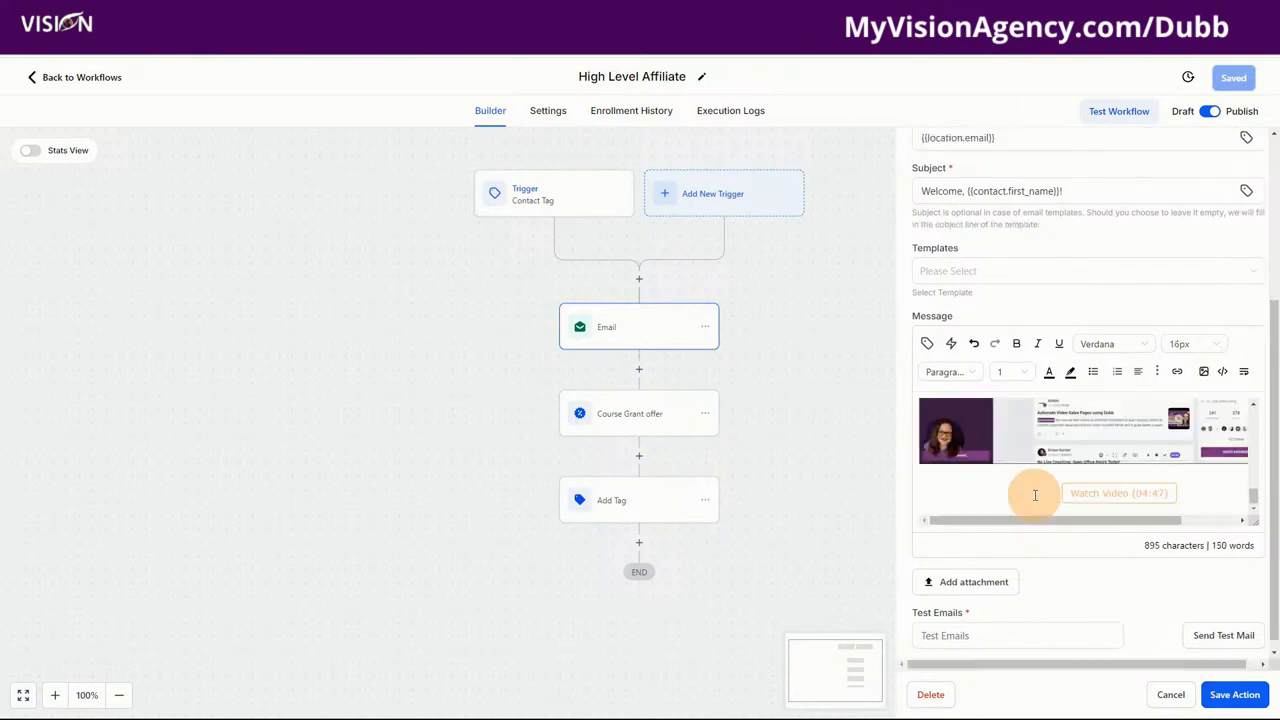
pyautogui.scroll(4, 1035, 495)
pyautogui.scroll(-3, 1028, 495)
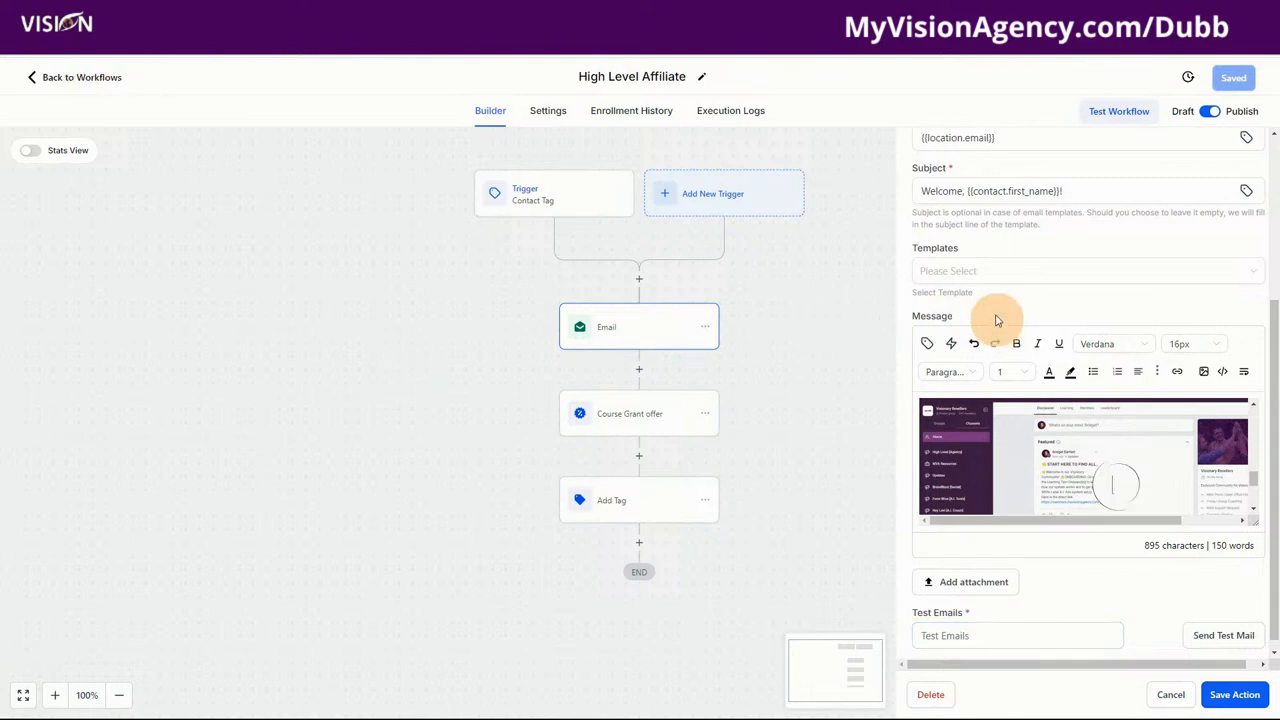
pyautogui.click(978, 279)
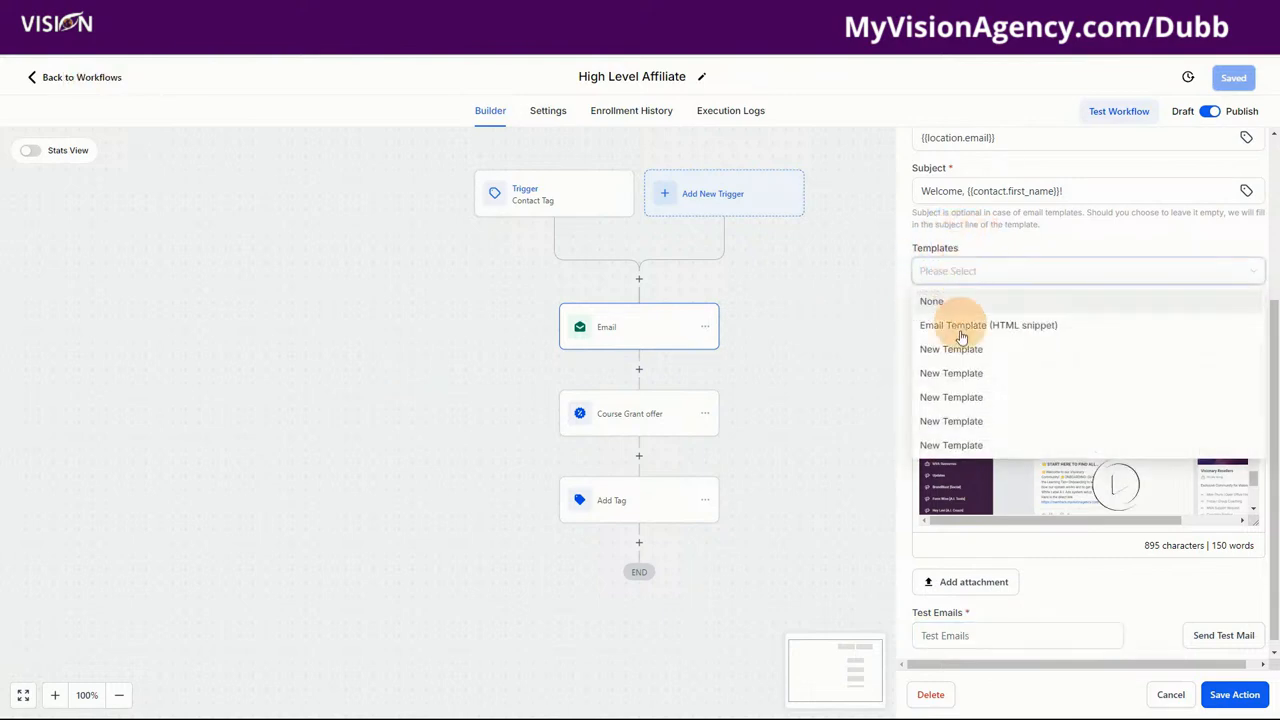
pyautogui.click(944, 242)
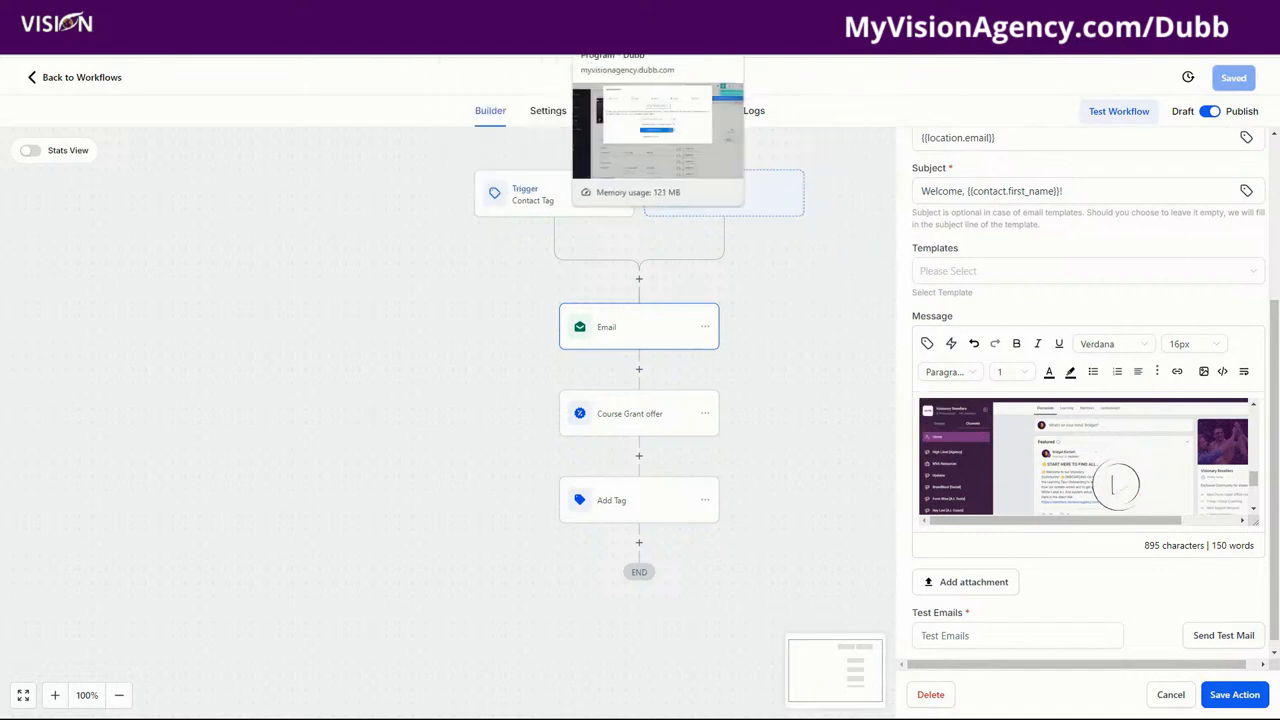
# Step: Close Dubb's Share and Send dialog and return to the untitled Zapier draft
pyautogui.click(632, 20)
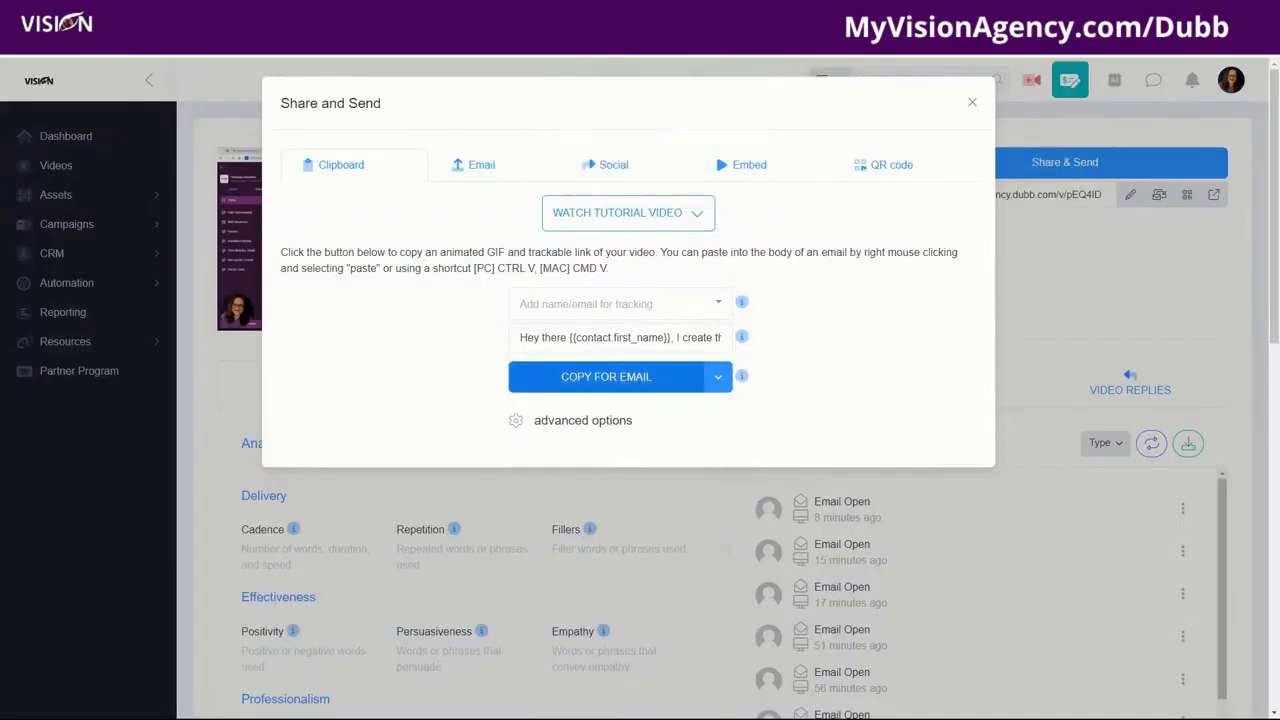
pyautogui.click(972, 104)
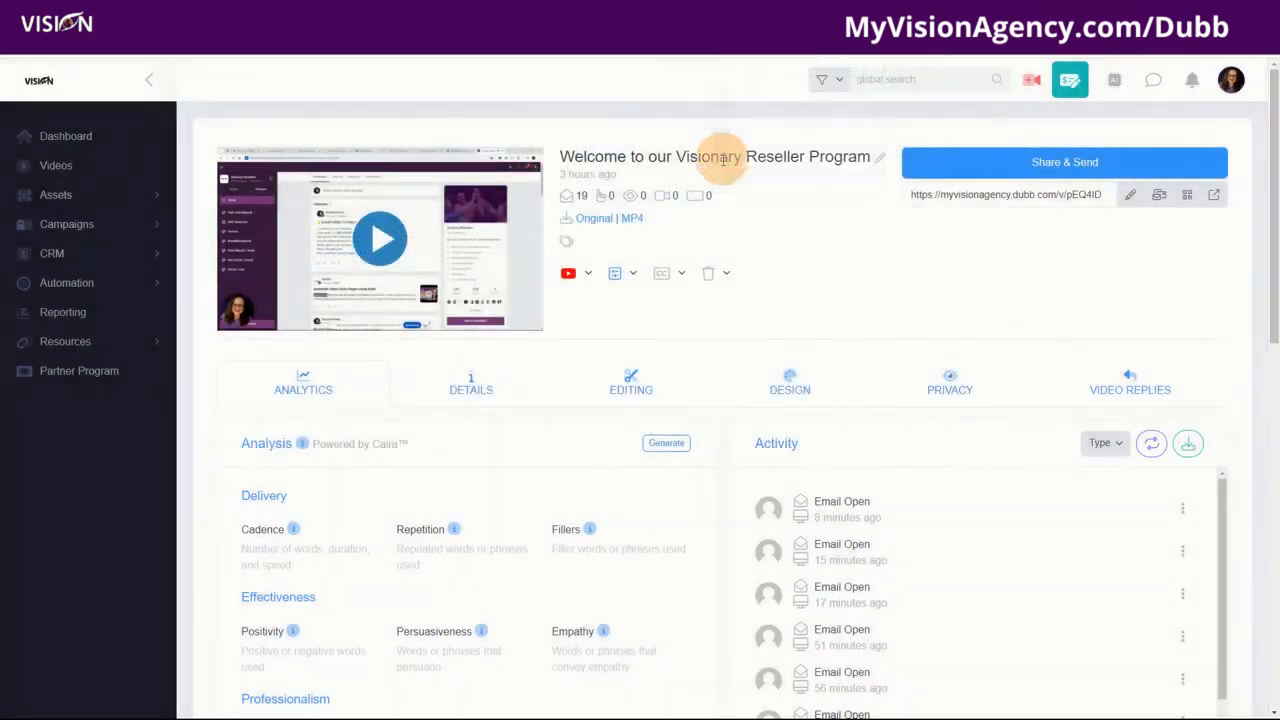
pyautogui.click(878, 34)
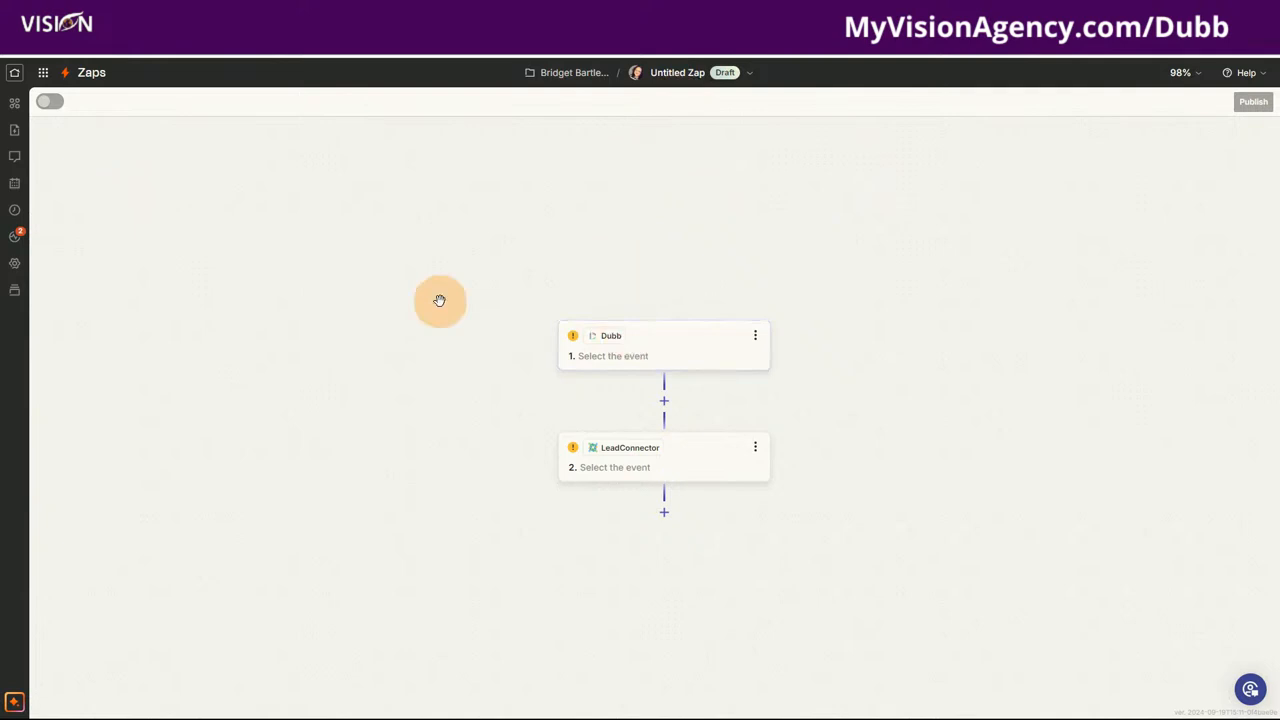
# Step: Browse the Dubb trigger events and LeadConnector action events, then reselect the Dubb step
pyautogui.click(640, 352)
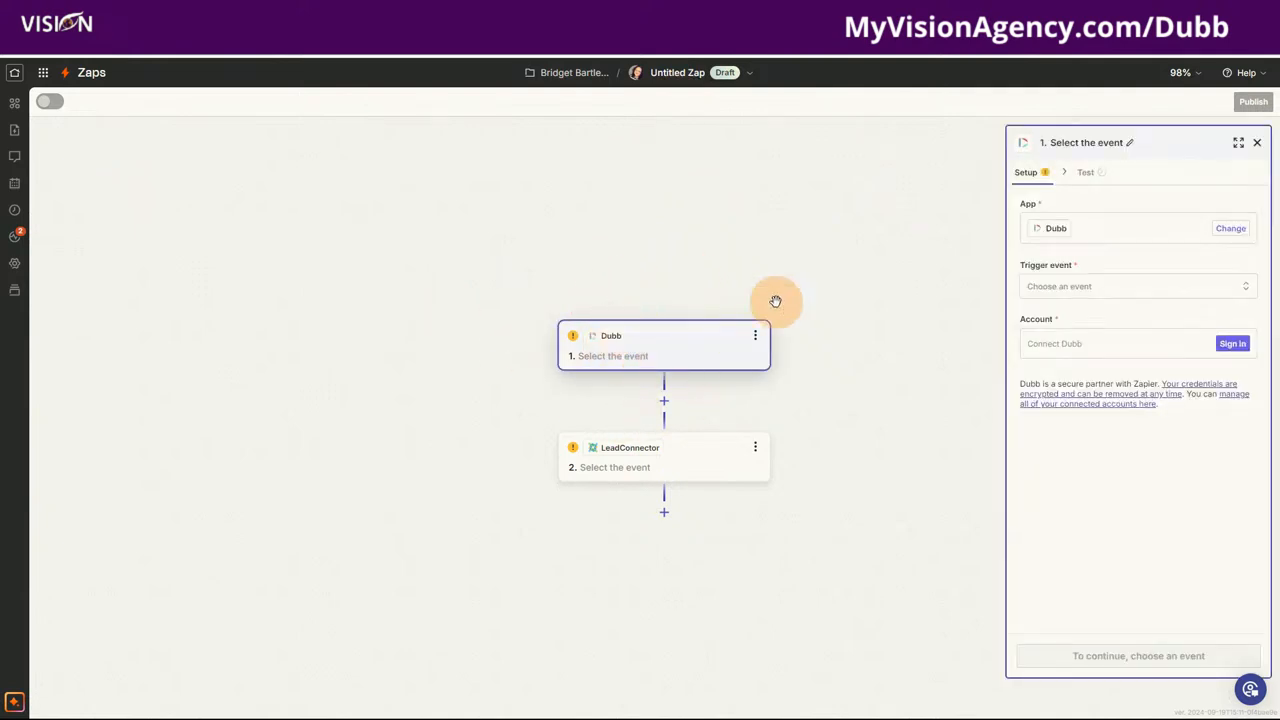
pyautogui.click(1069, 297)
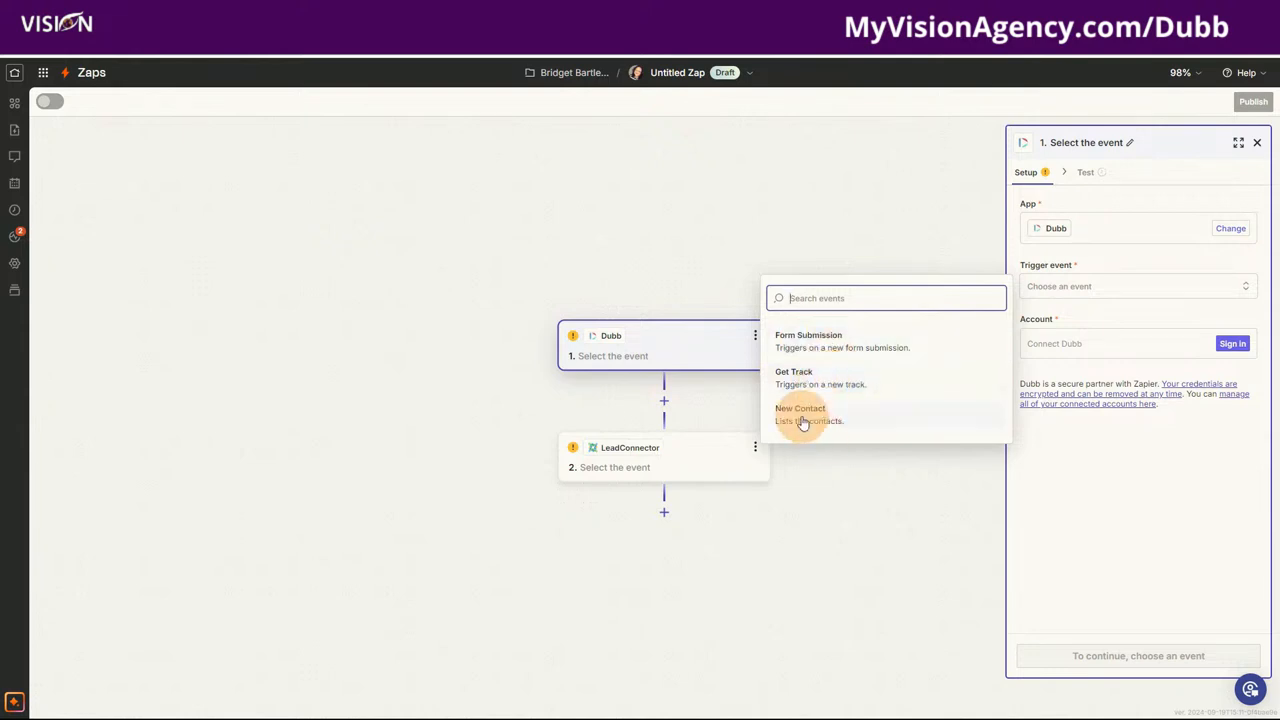
pyautogui.click(660, 451)
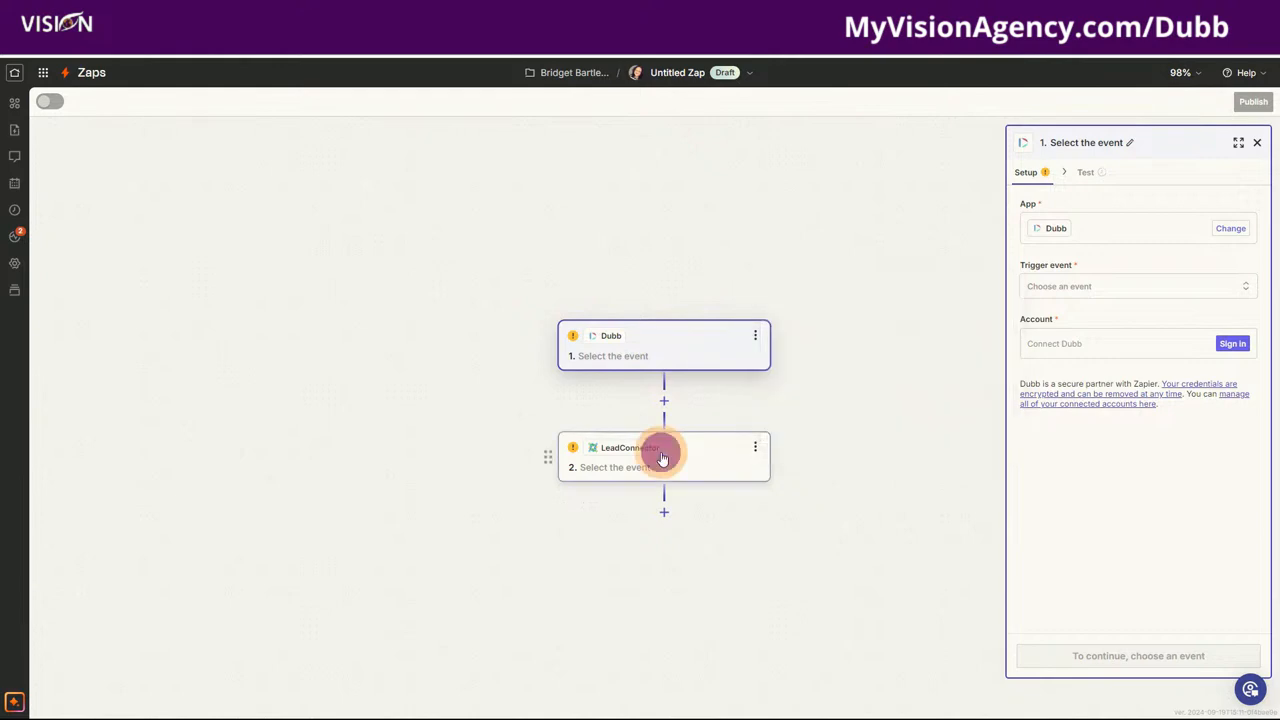
pyautogui.click(1047, 287)
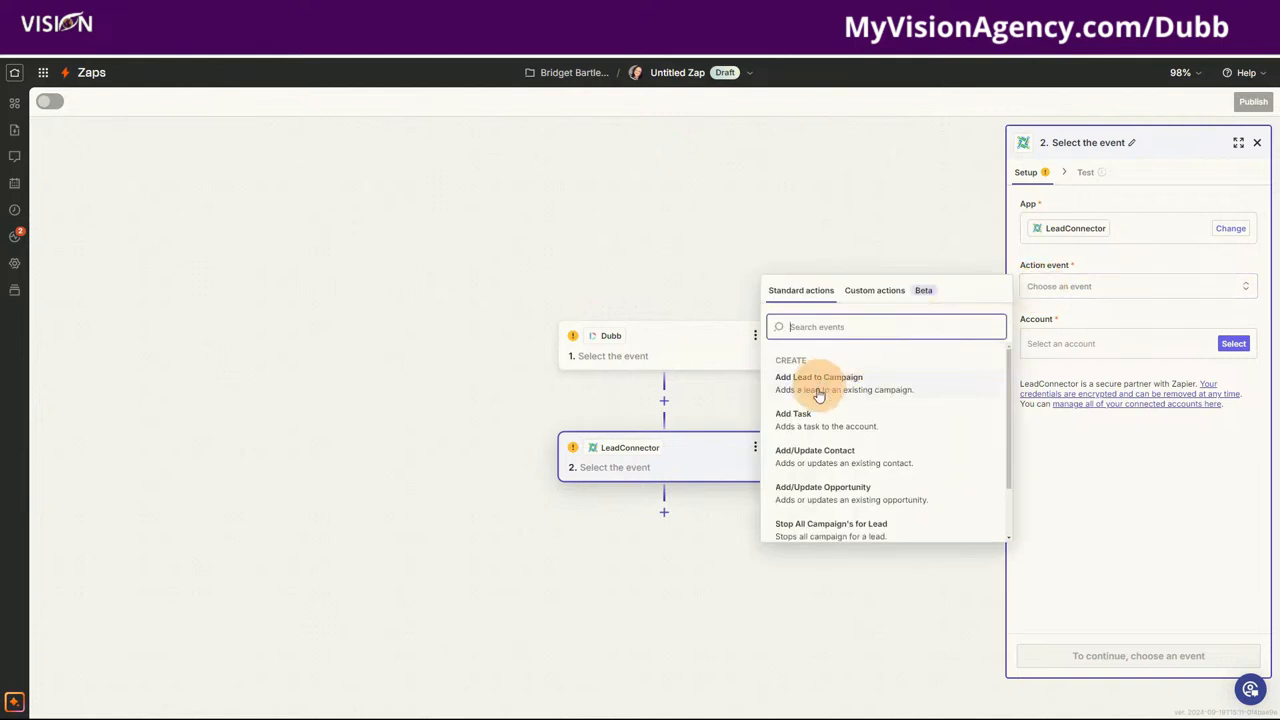
pyautogui.scroll(-1, 853, 419)
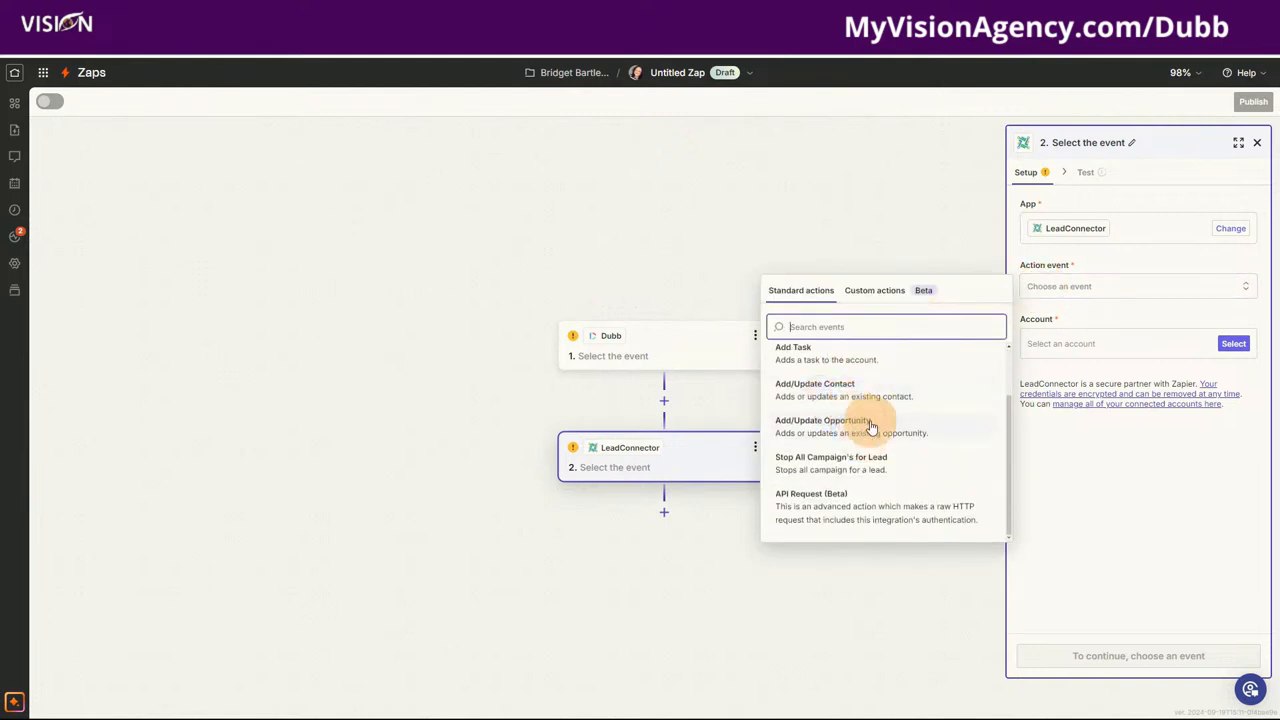
pyautogui.click(667, 346)
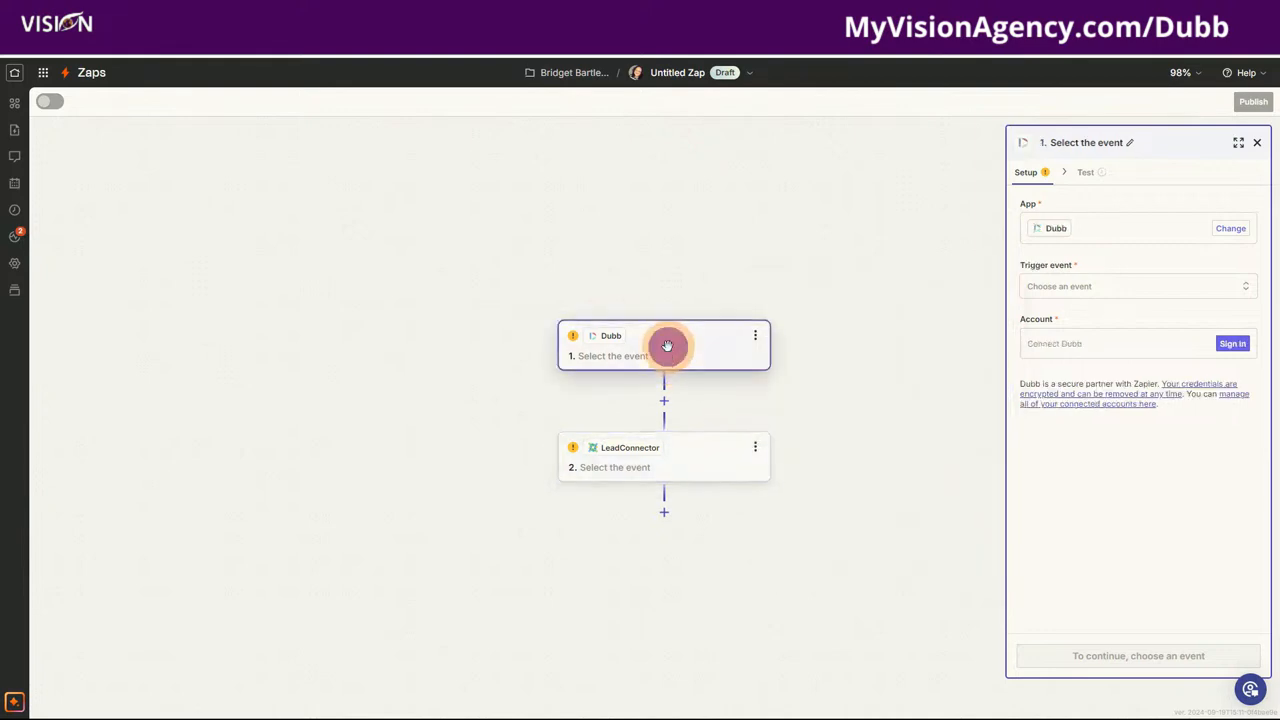
# Step: Switch the trigger step's app to LeadConnector and view its trigger events
pyautogui.click(1228, 228)
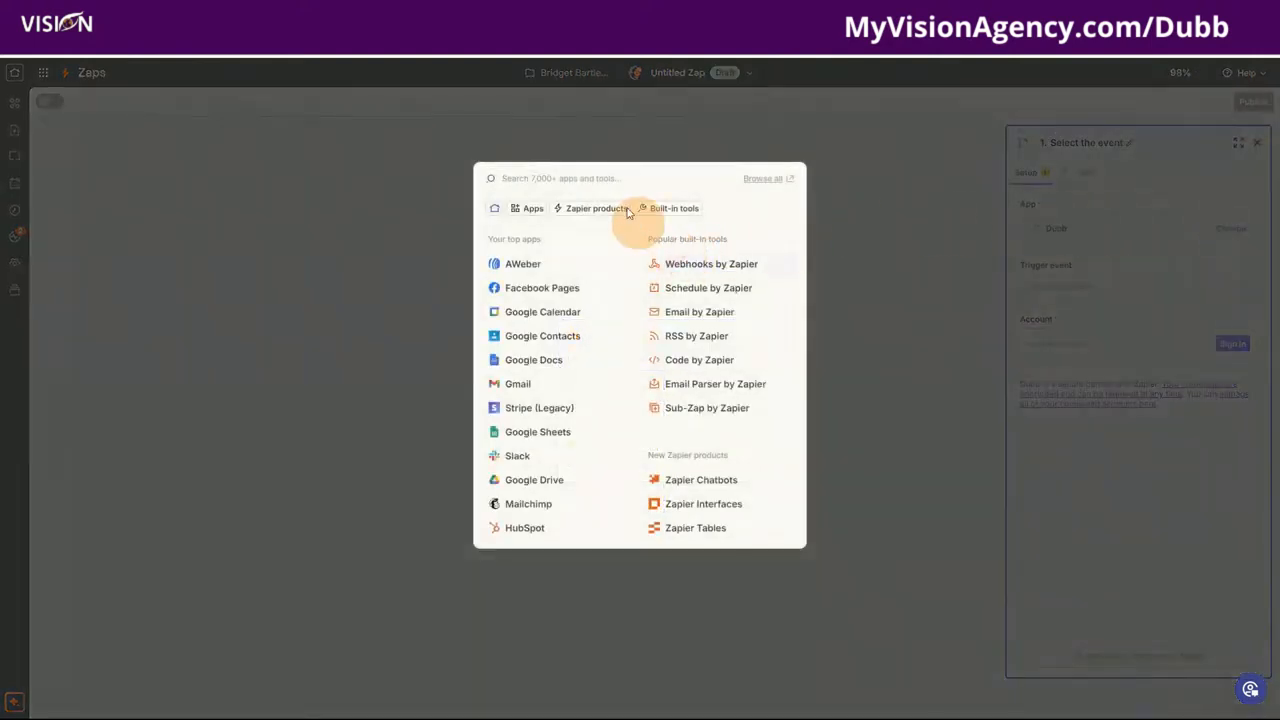
pyautogui.click(614, 181)
pyautogui.write('leadc')
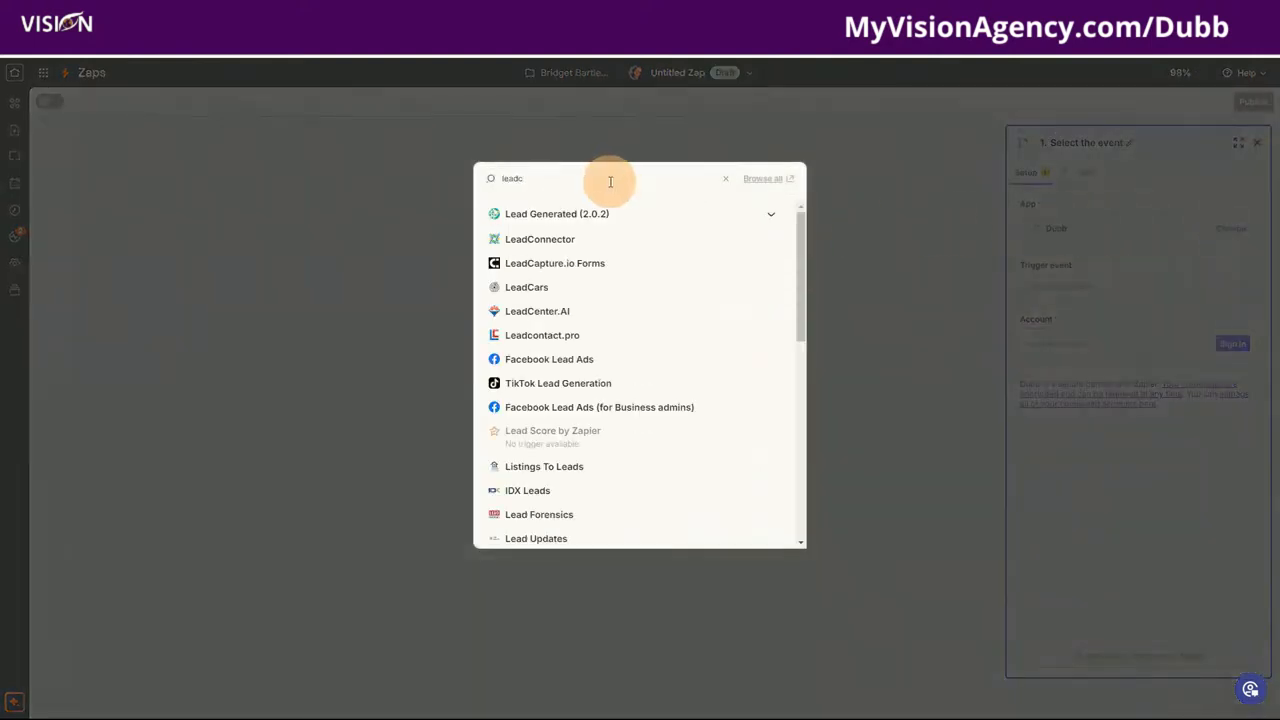
pyautogui.click(532, 240)
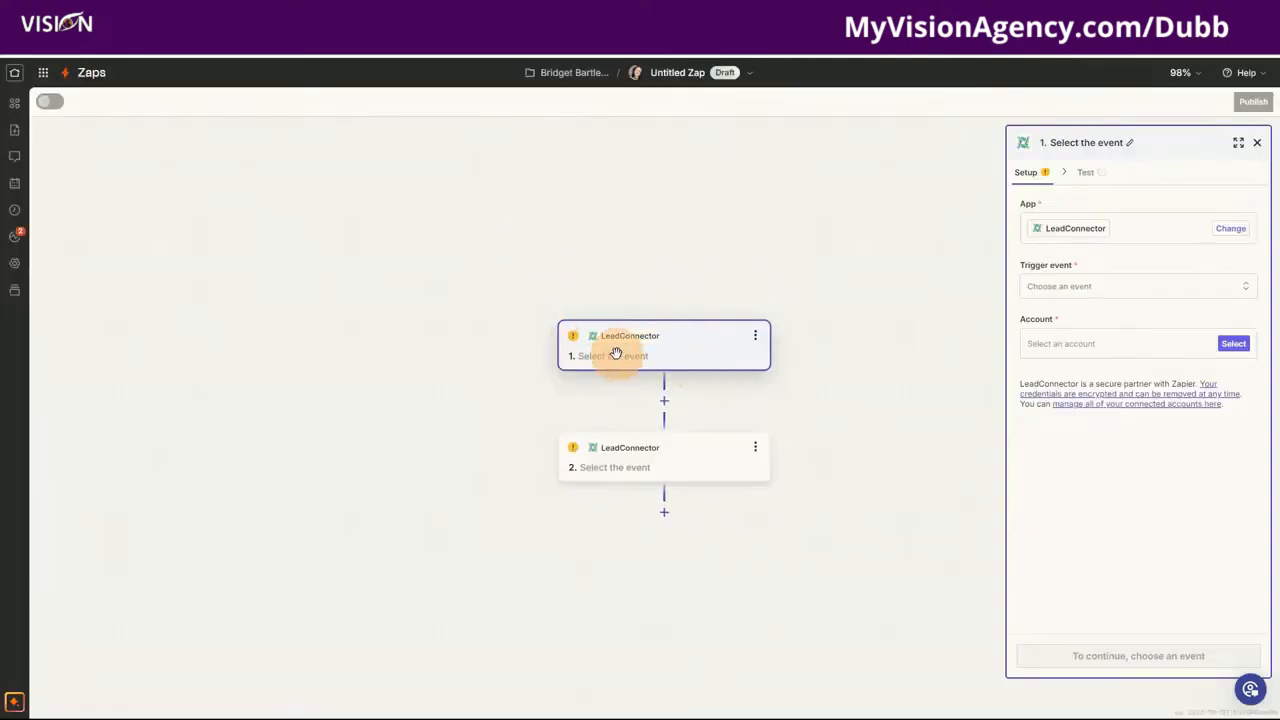
pyautogui.click(1092, 286)
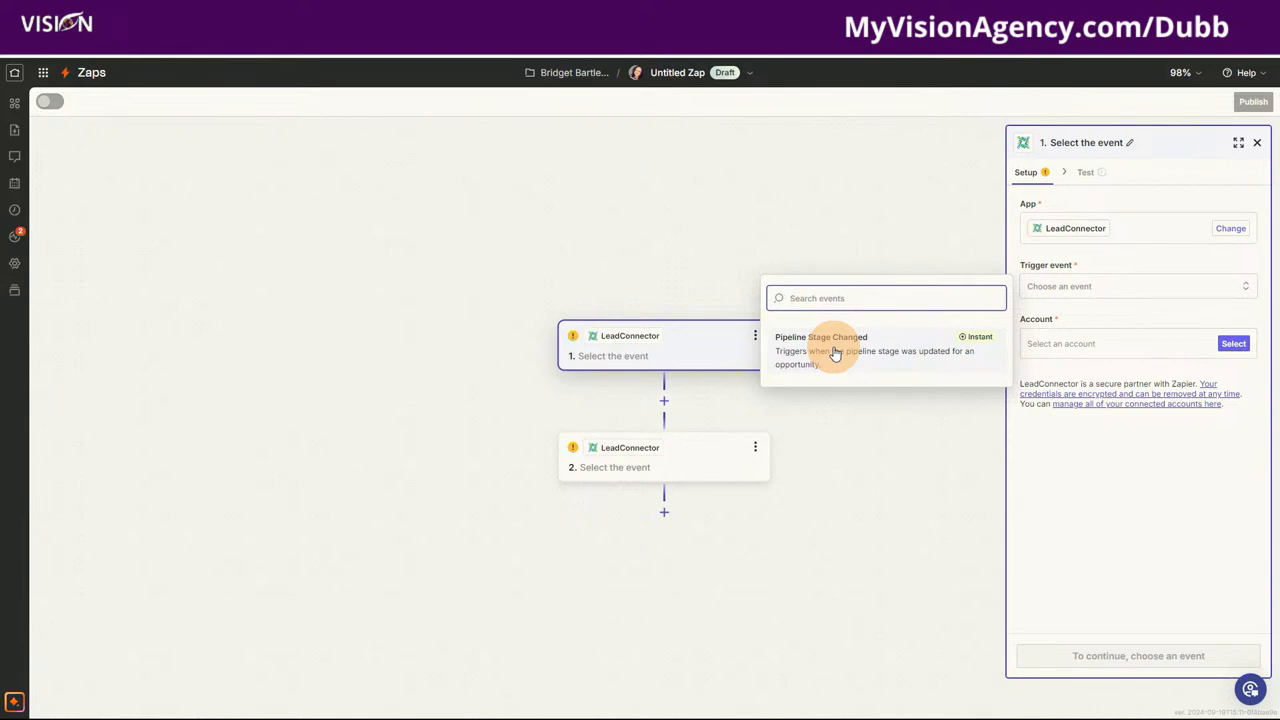
# Step: Switch the second step's app to Dubb and view its action events
pyautogui.click(665, 462)
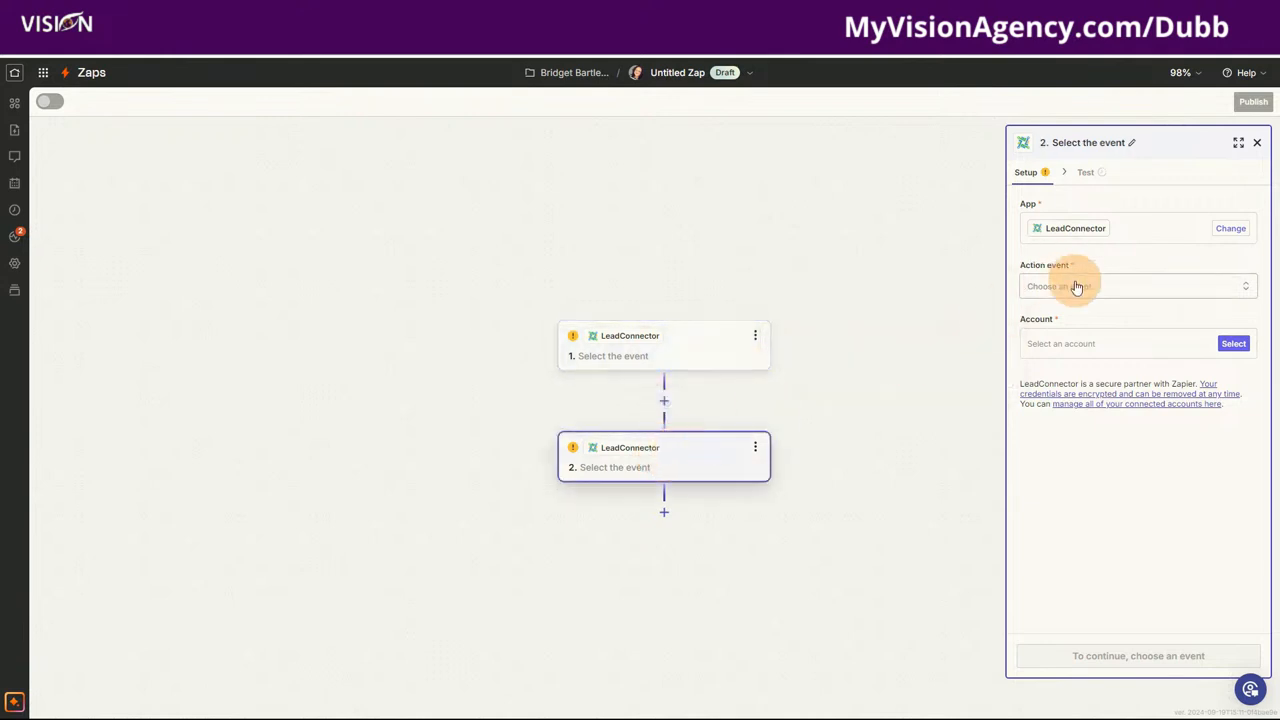
pyautogui.click(1228, 232)
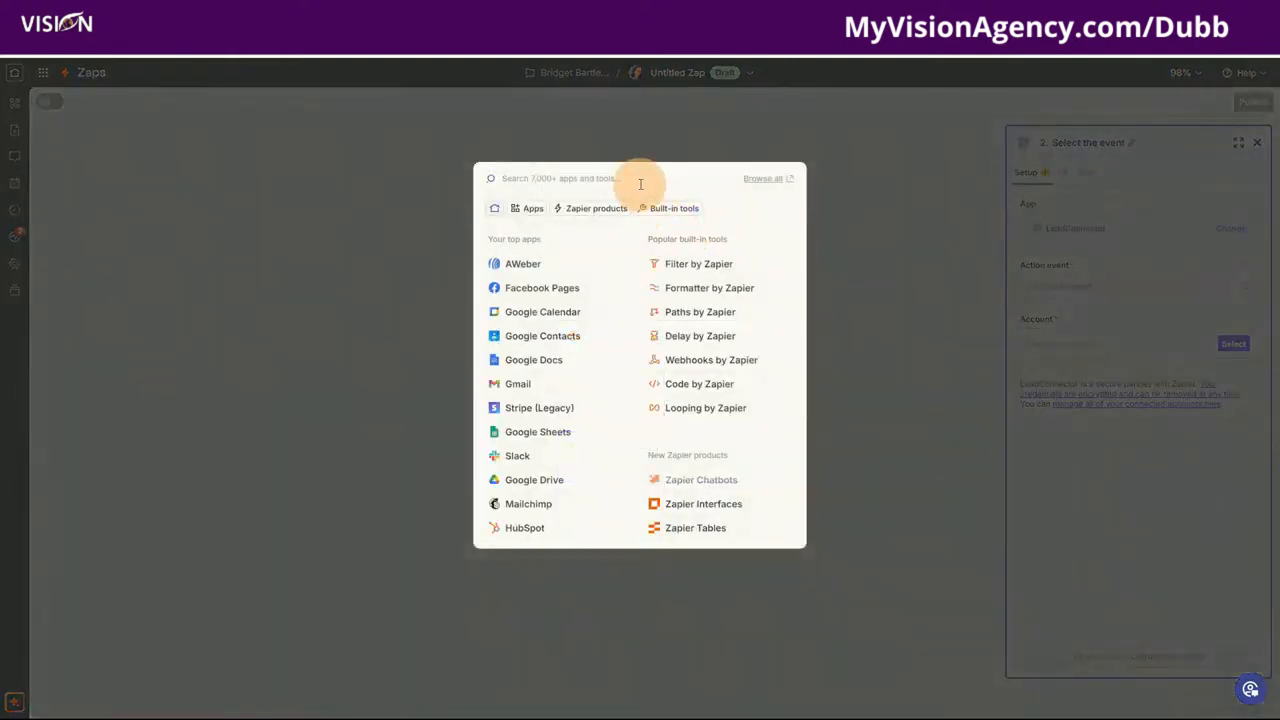
pyautogui.write('d')
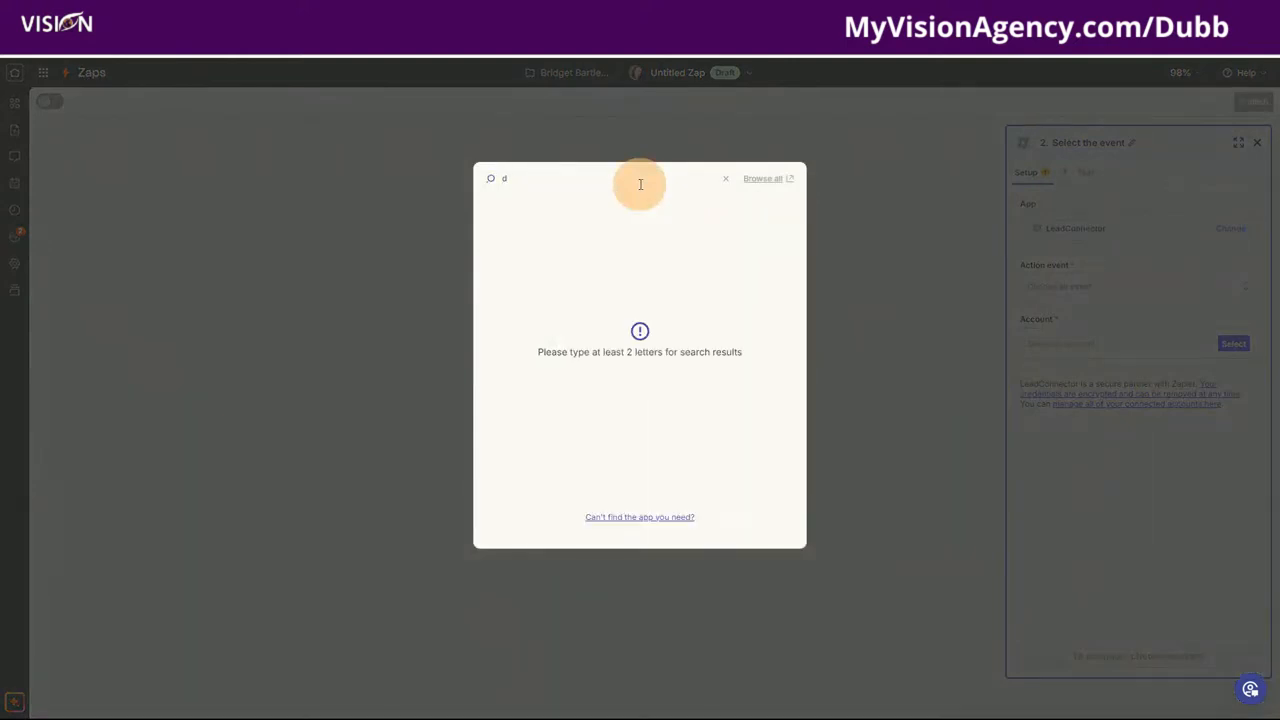
pyautogui.write('ubb')
pyautogui.click(514, 210)
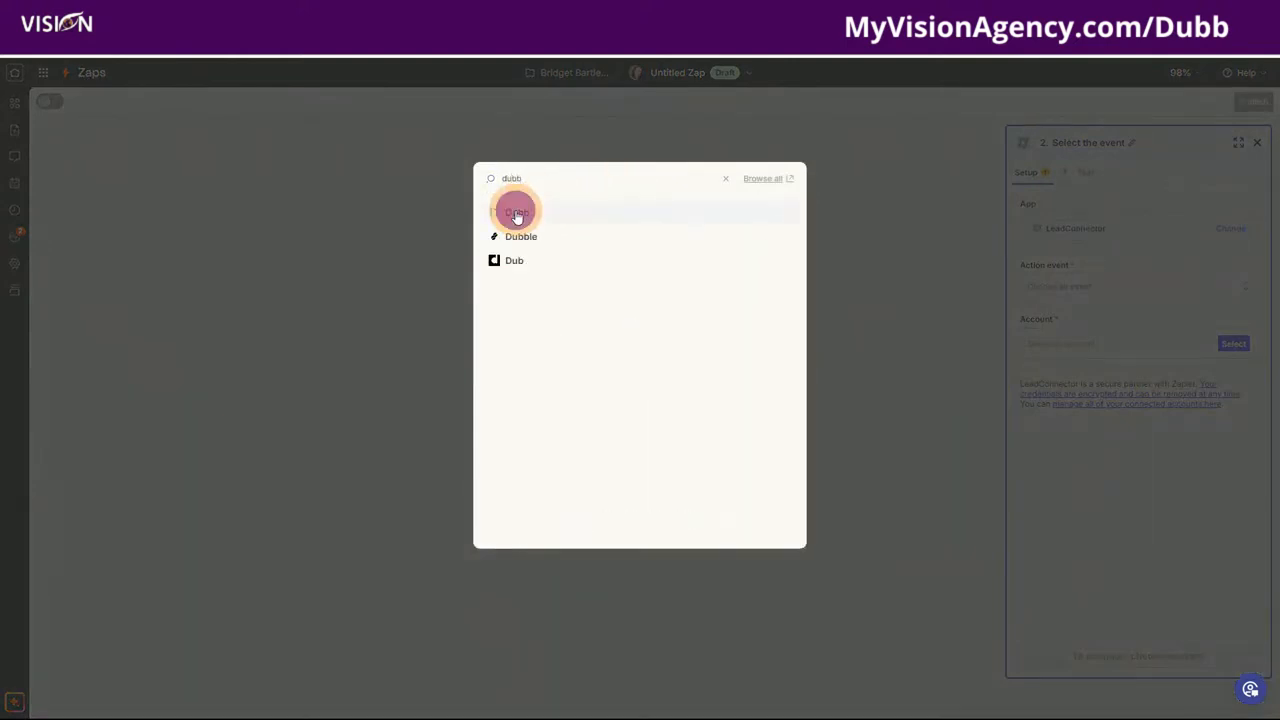
pyautogui.click(1052, 288)
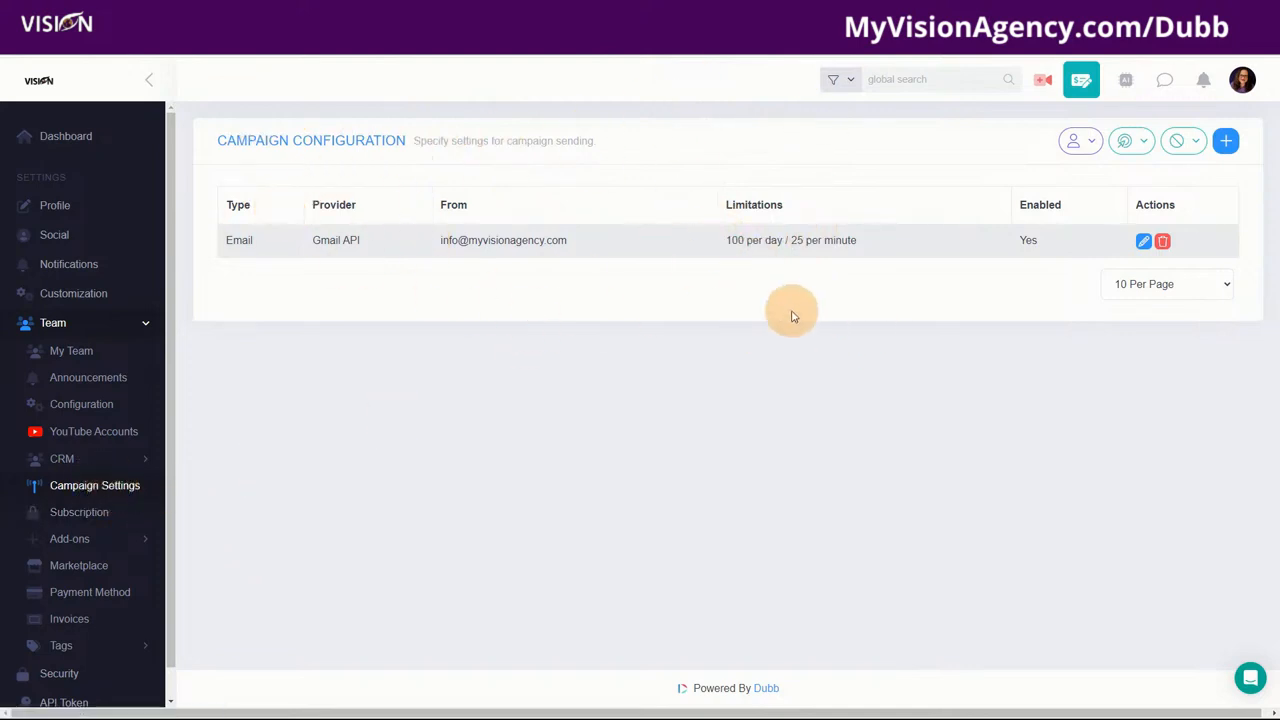
pyautogui.click(1228, 142)
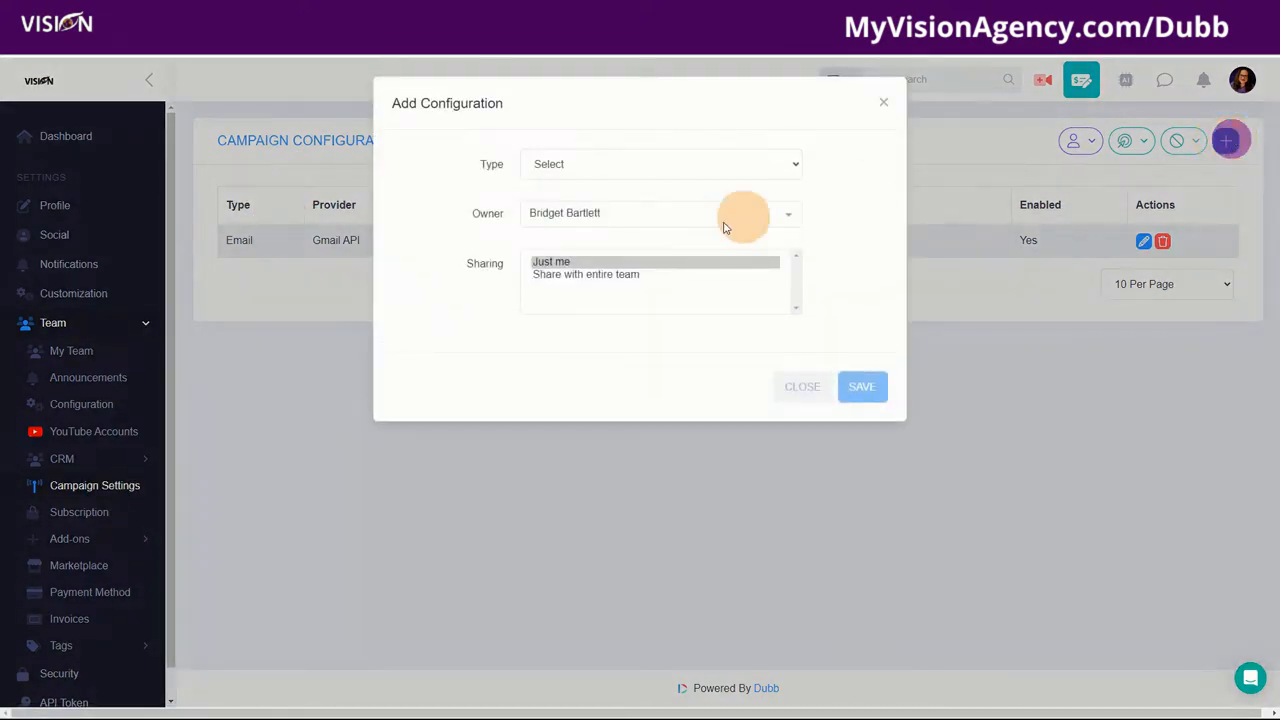
pyautogui.click(557, 164)
pyautogui.click(553, 207)
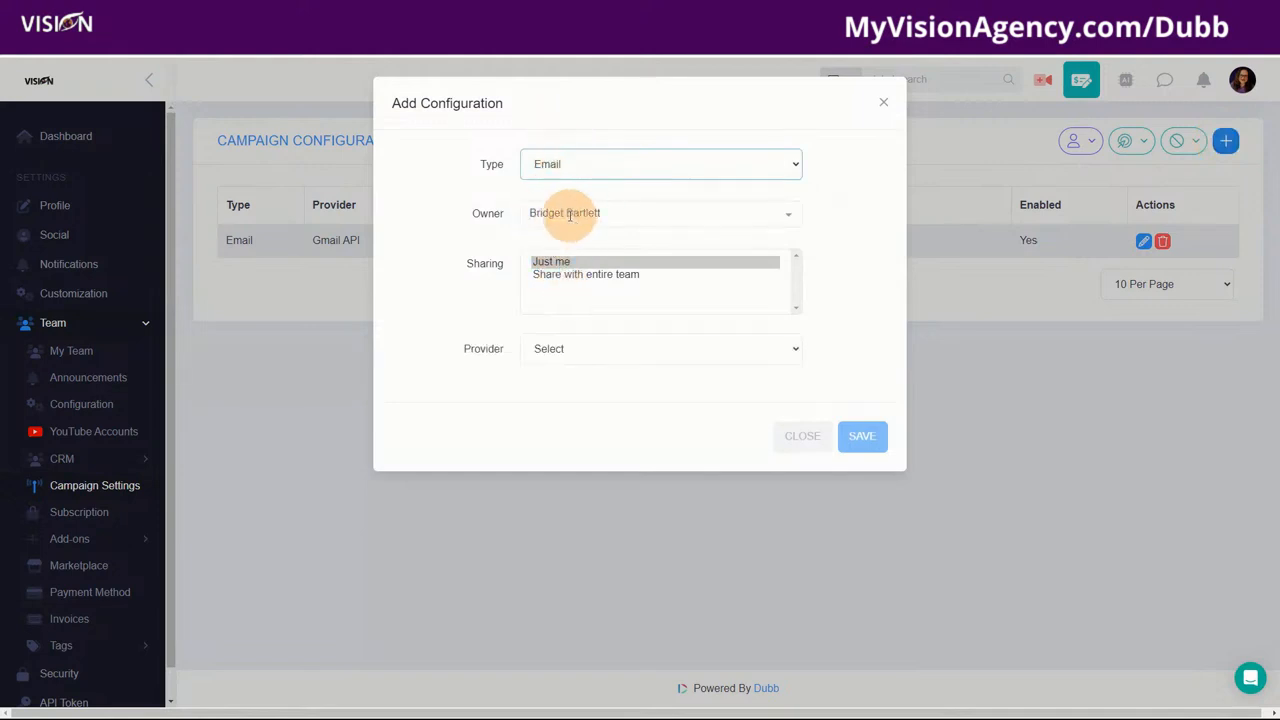
pyautogui.click(557, 348)
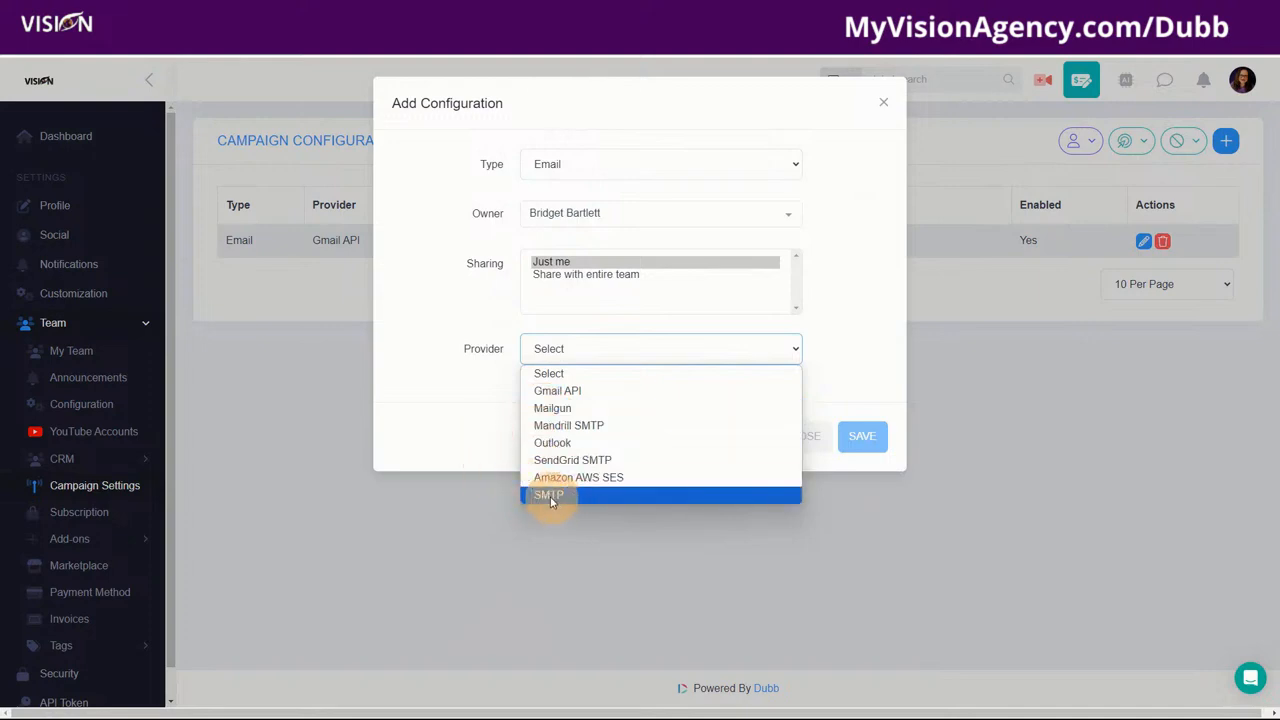
pyautogui.click(474, 398)
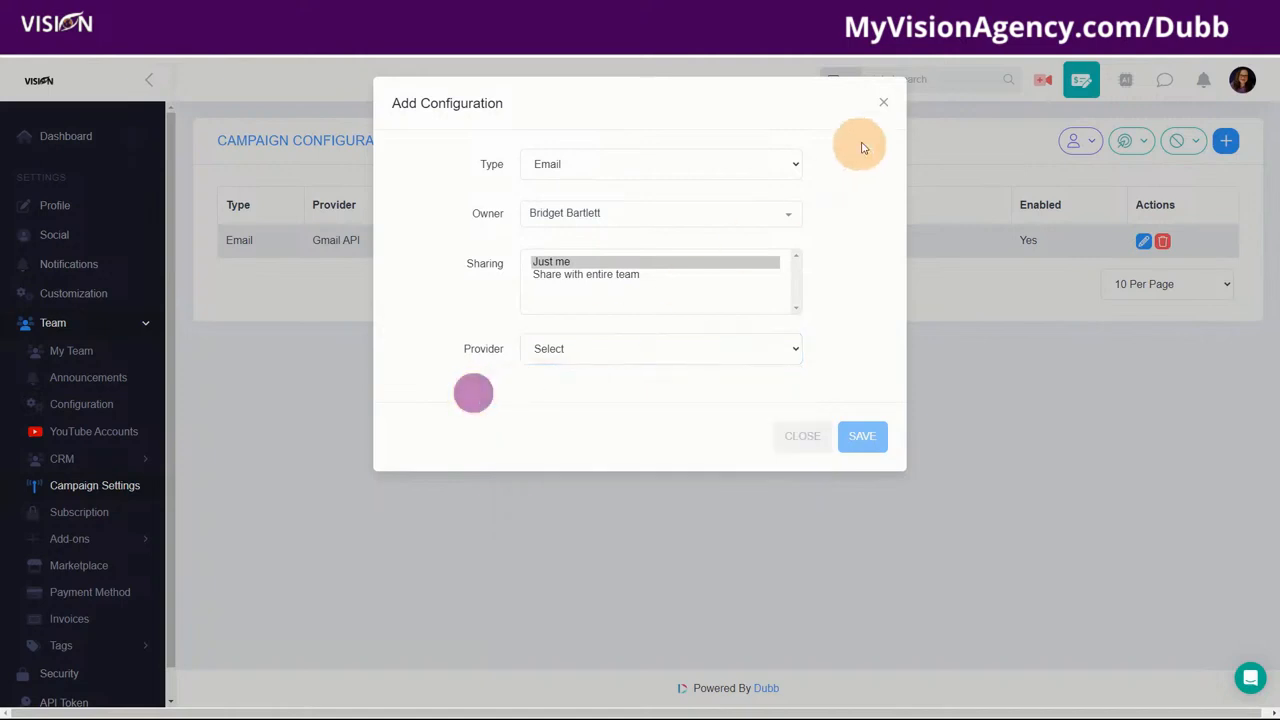
pyautogui.click(883, 102)
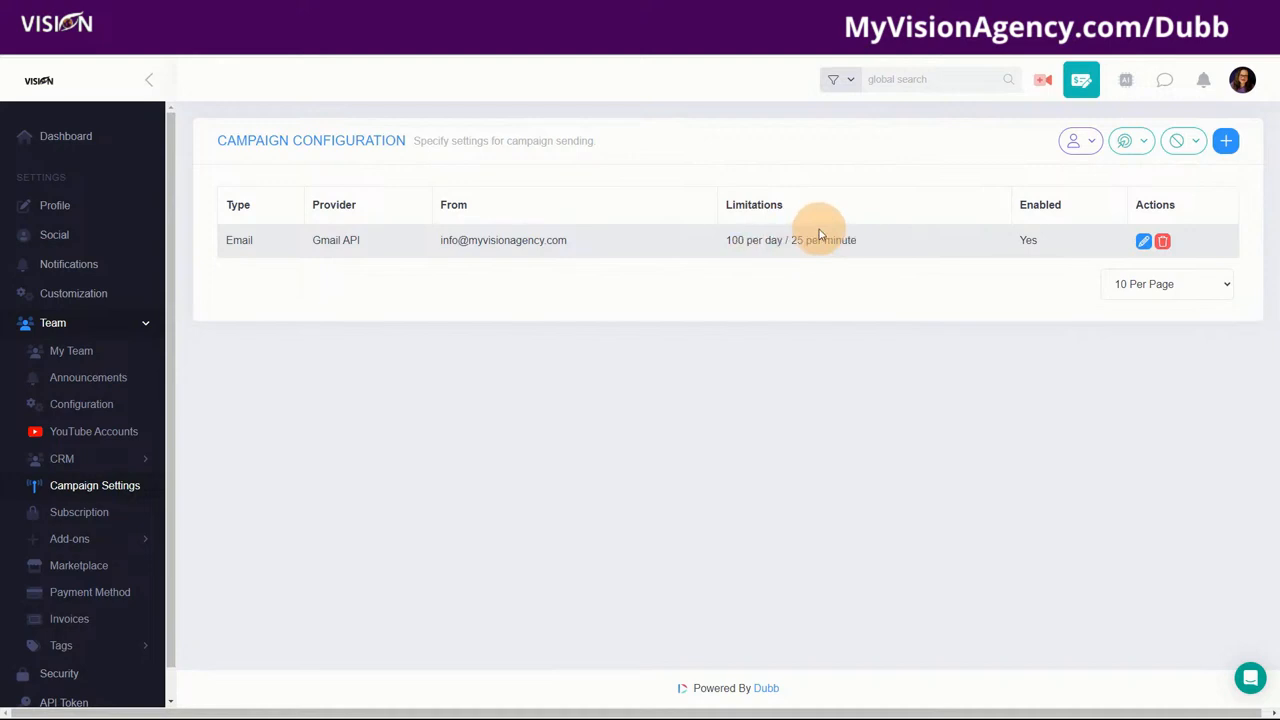
# Step: Explore an SMS campaign configuration and its providers, discarding it twice, then open the Dashboard
pyautogui.click(1226, 146)
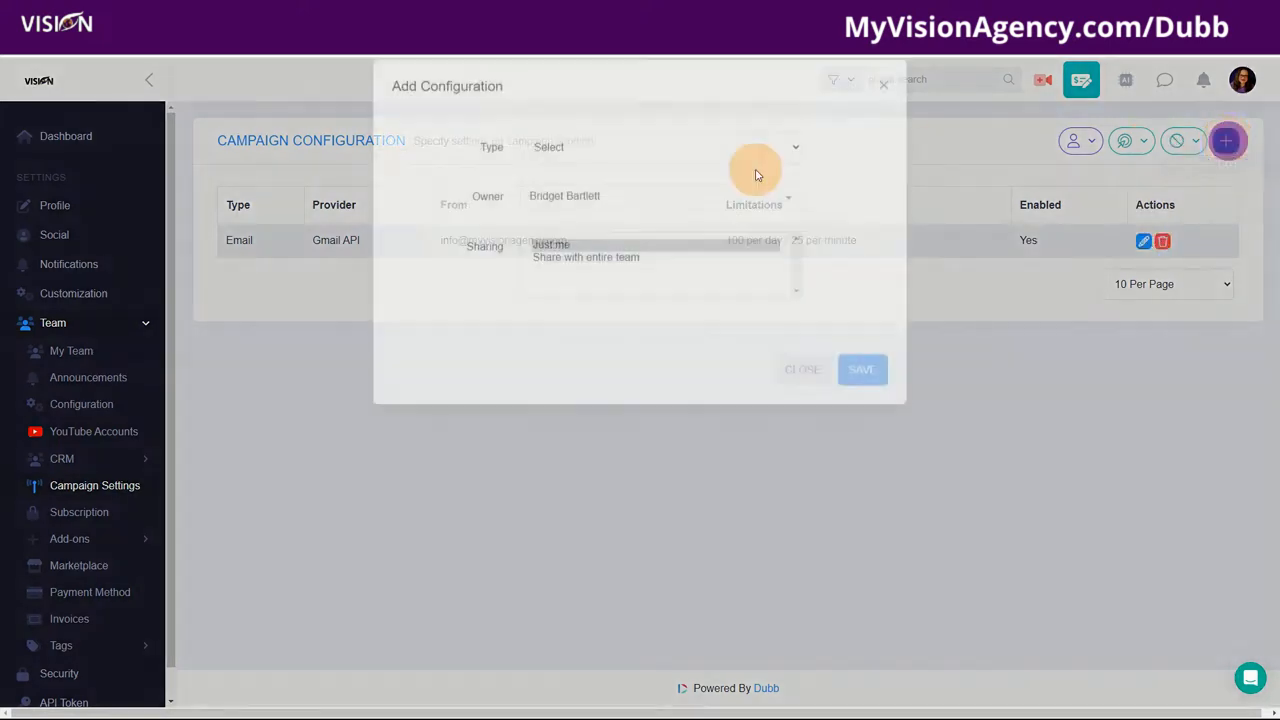
pyautogui.click(563, 164)
pyautogui.click(550, 224)
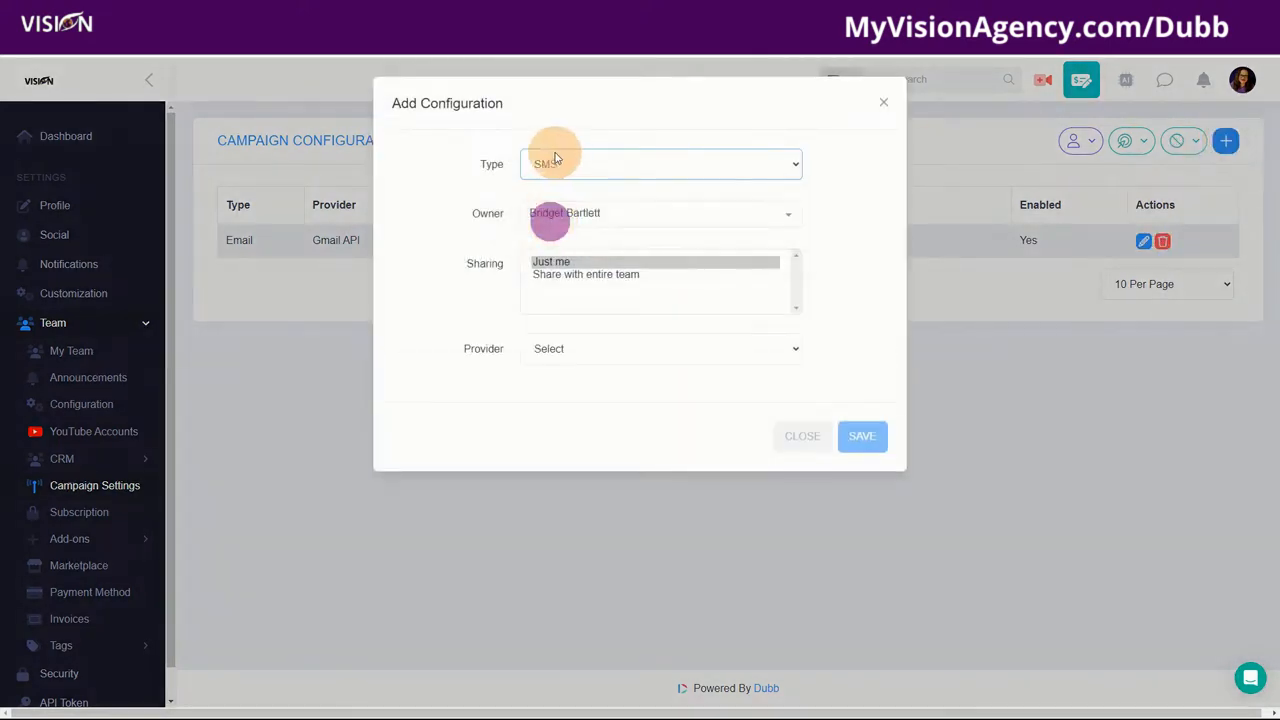
pyautogui.click(565, 352)
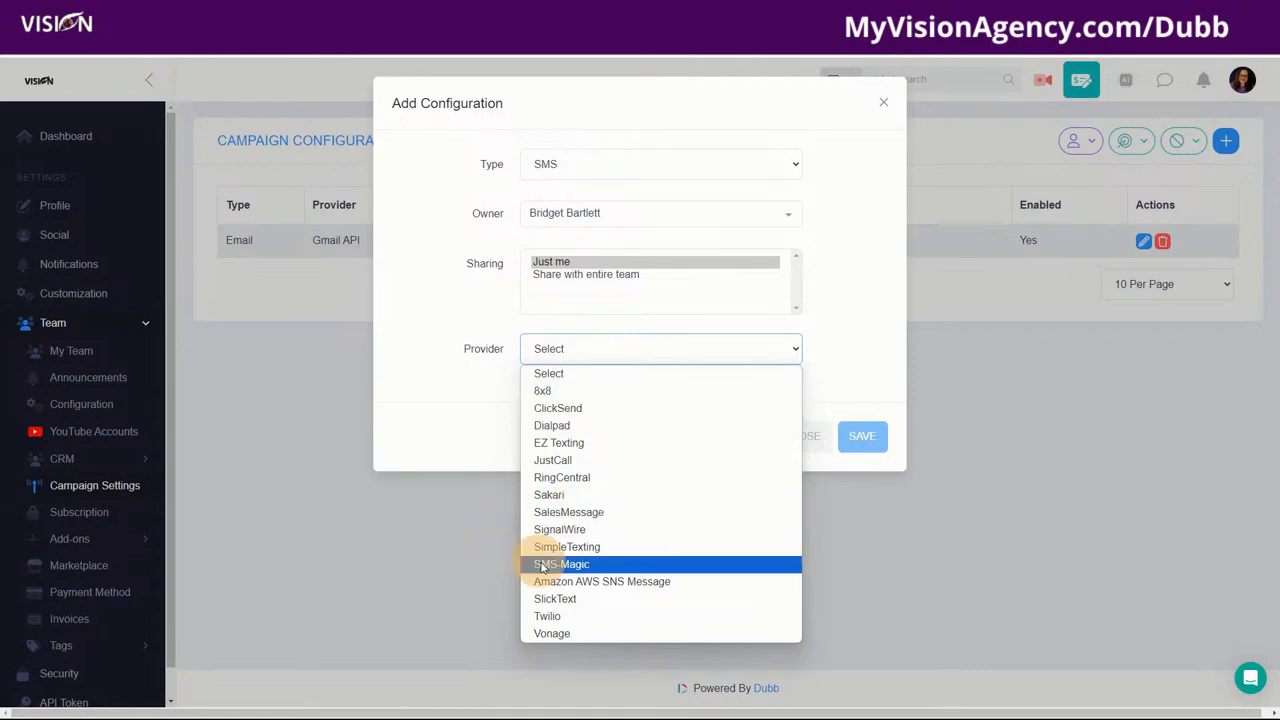
pyautogui.click(885, 106)
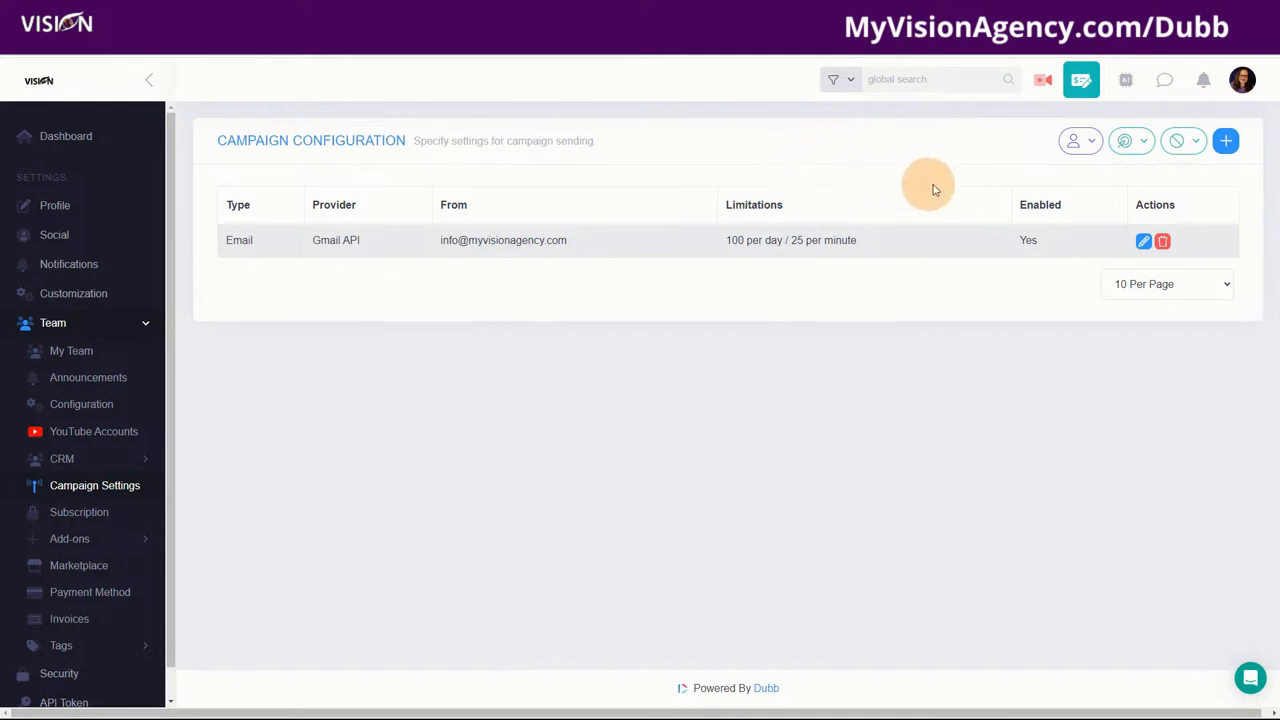
pyautogui.click(1226, 146)
pyautogui.click(531, 163)
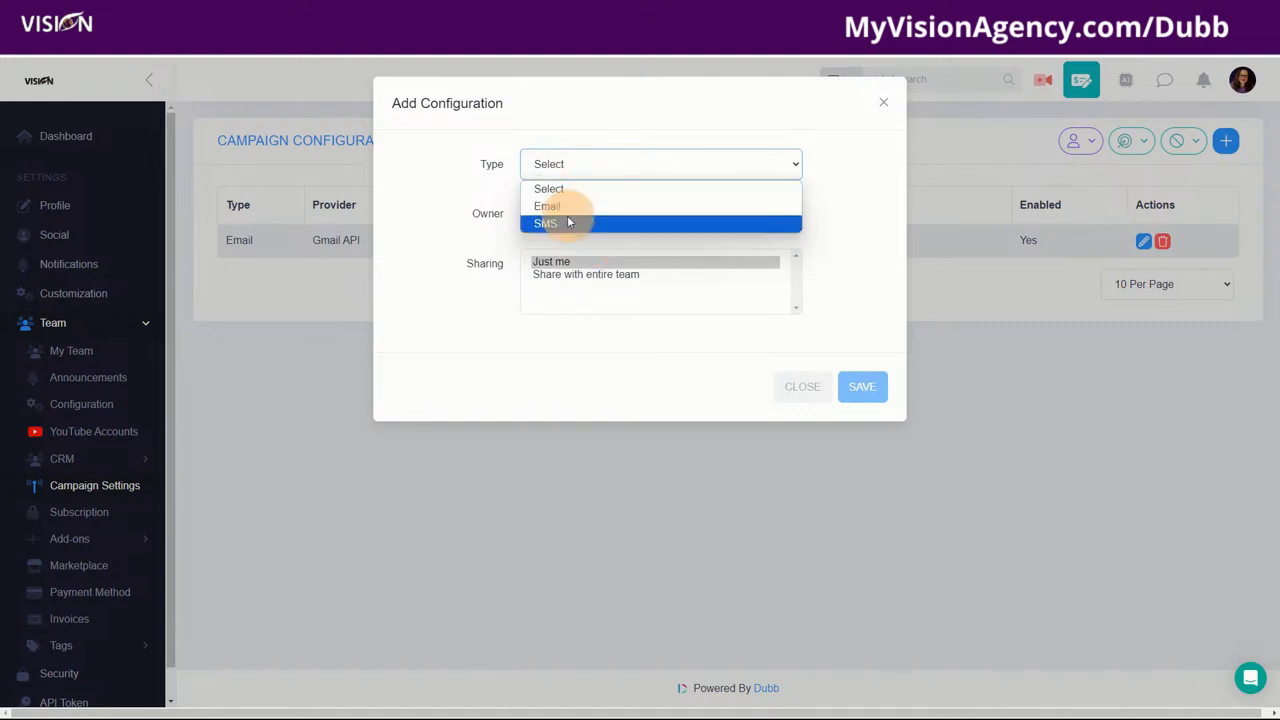
pyautogui.click(884, 105)
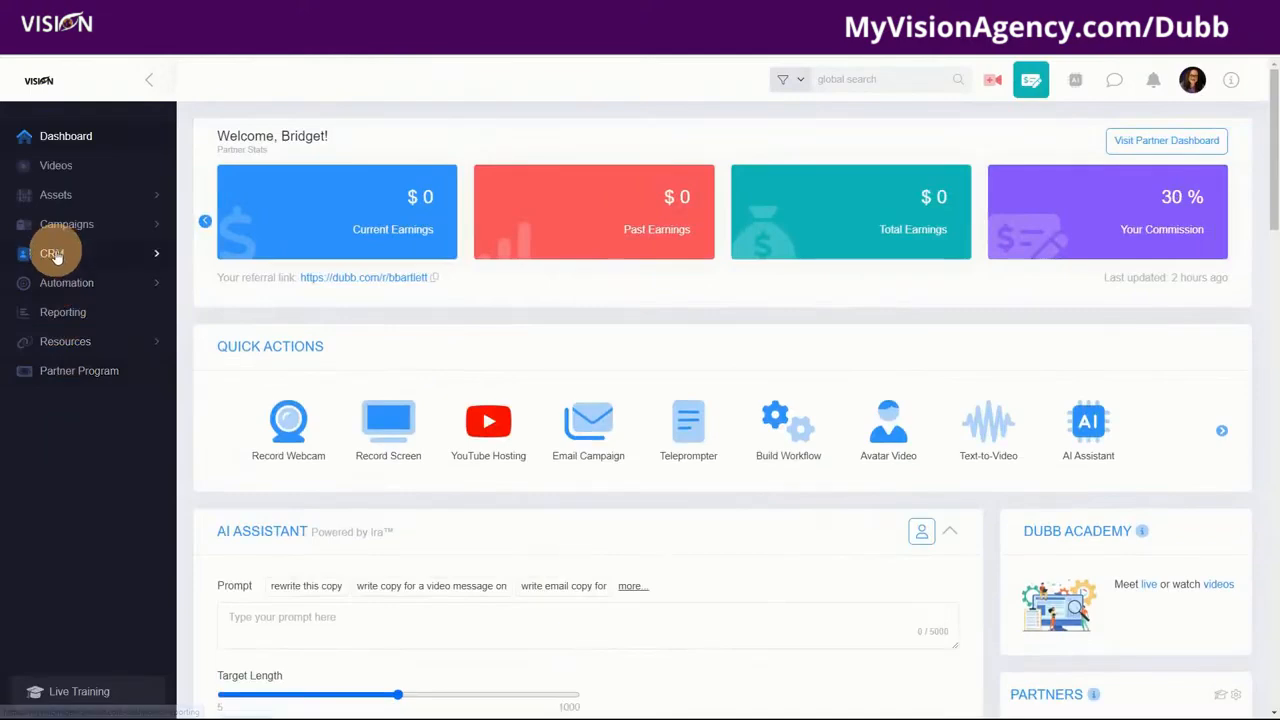
# Step: Expand Automation in the sidebar and open the Email section
pyautogui.click(50, 283)
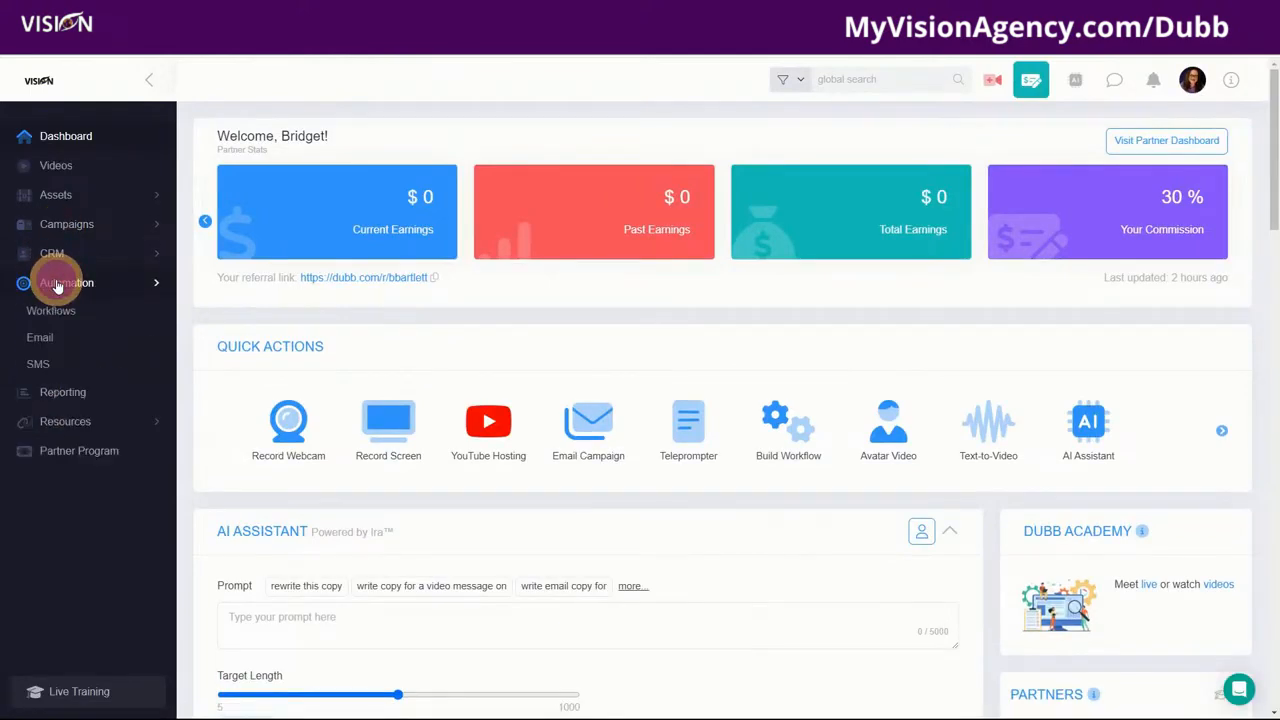
pyautogui.click(42, 340)
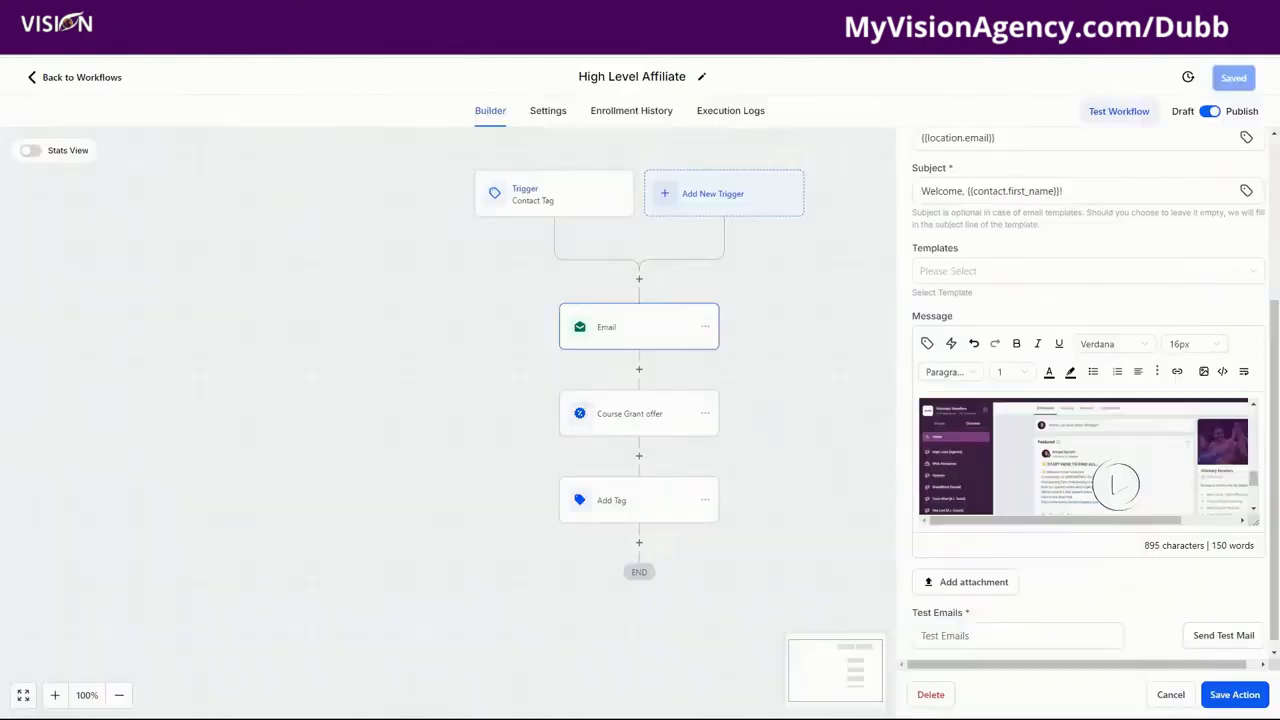
# Step: Look over the email templates under Marketing > Emails > Templates
pyautogui.click(86, 80)
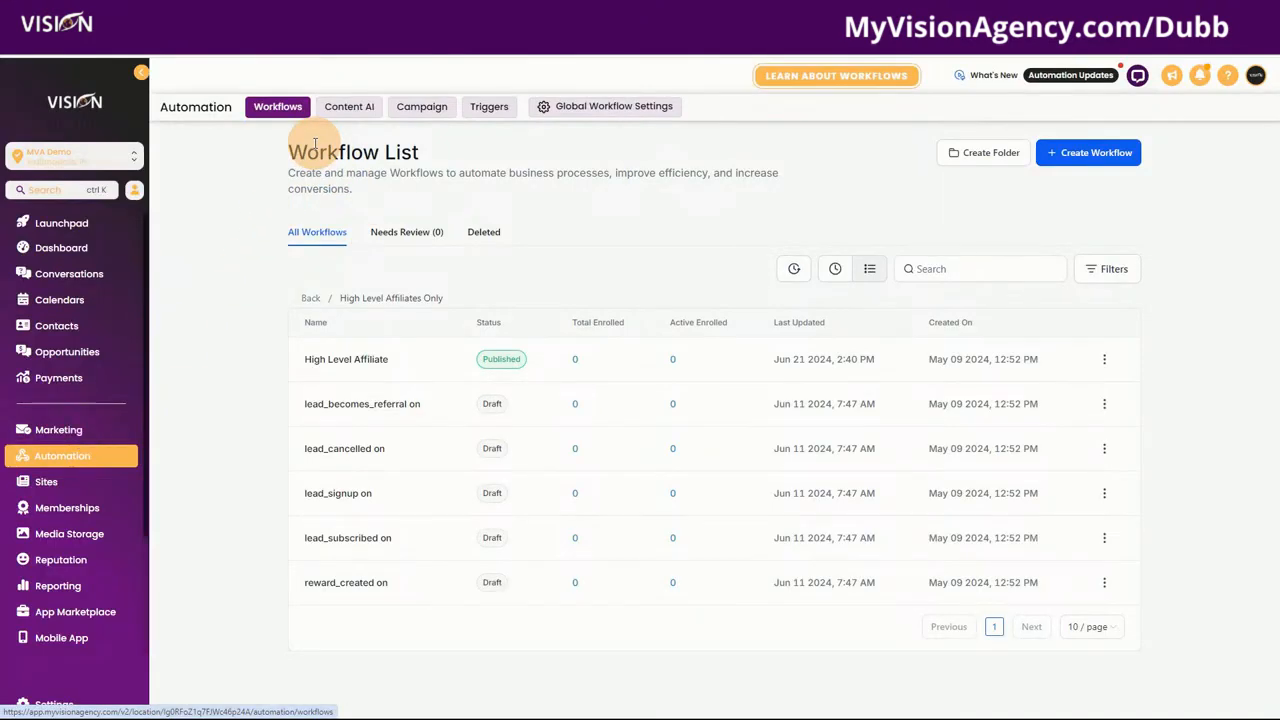
pyautogui.click(58, 436)
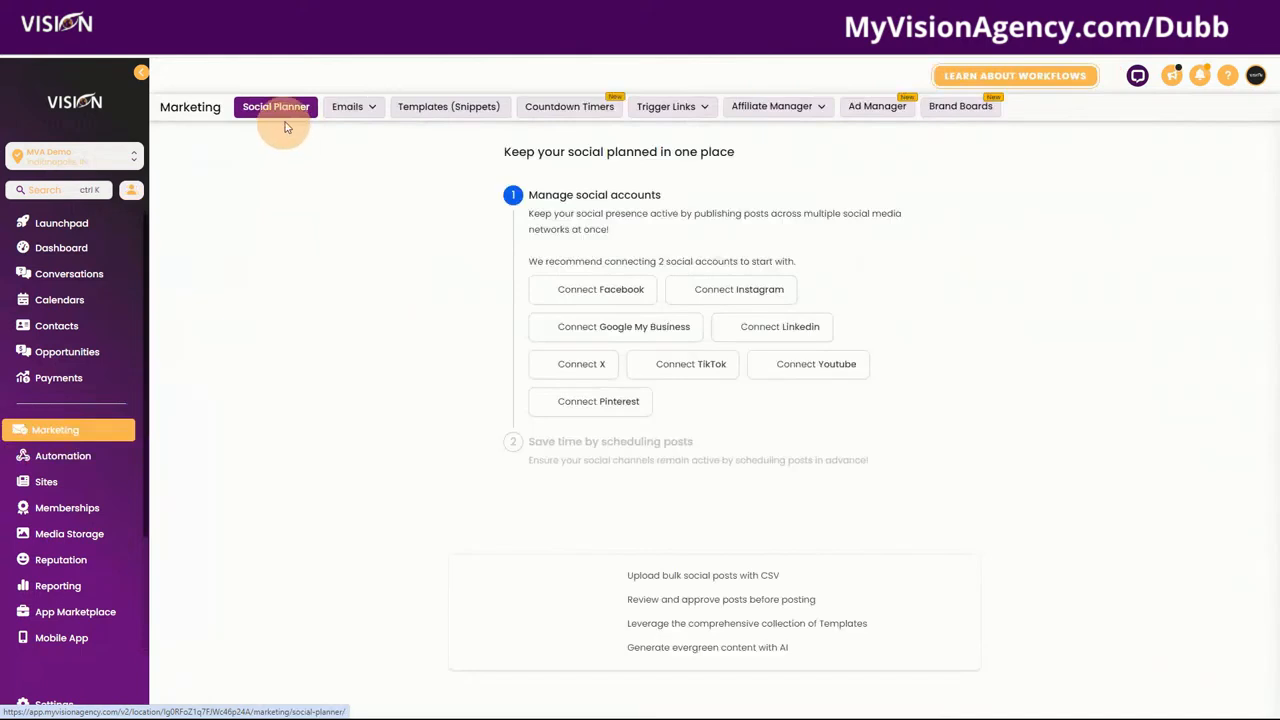
pyautogui.moveTo(350, 106)
pyautogui.click(340, 166)
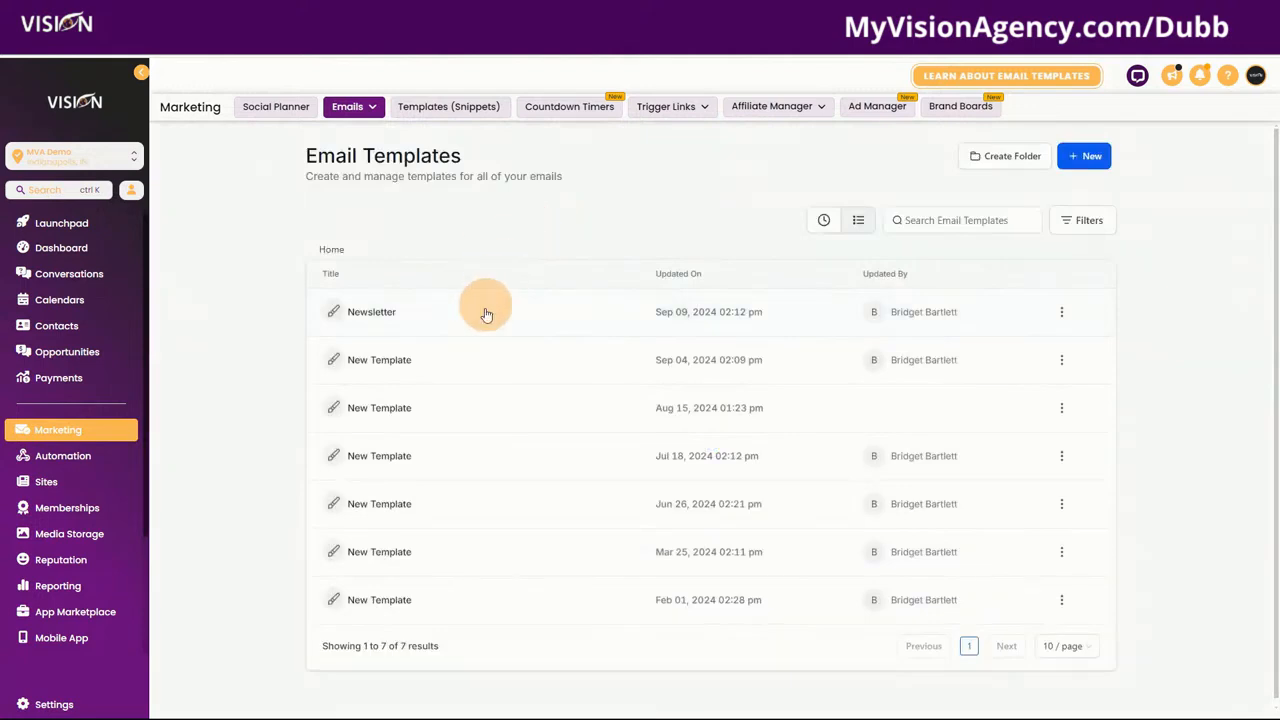
# Step: Open the 1.1 folder's A.I. Ads Order Submitted workflow and view its Customer Email template choices
pyautogui.click(78, 456)
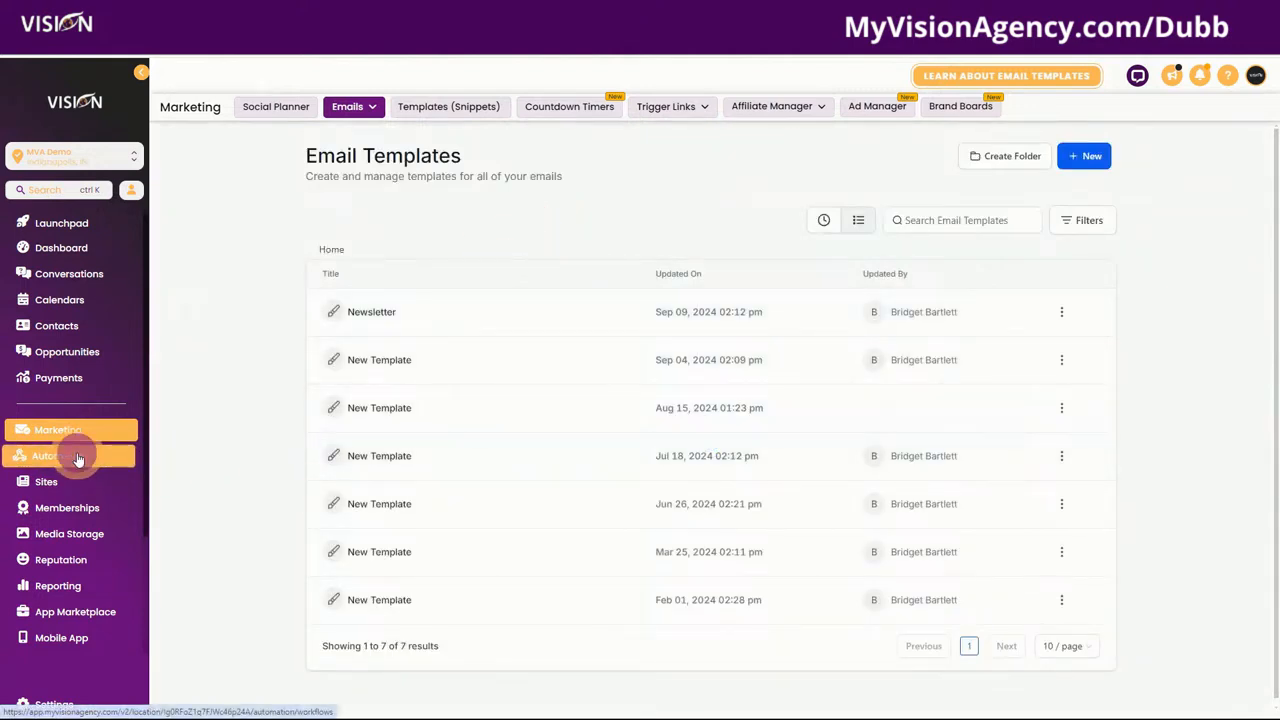
pyautogui.click(330, 403)
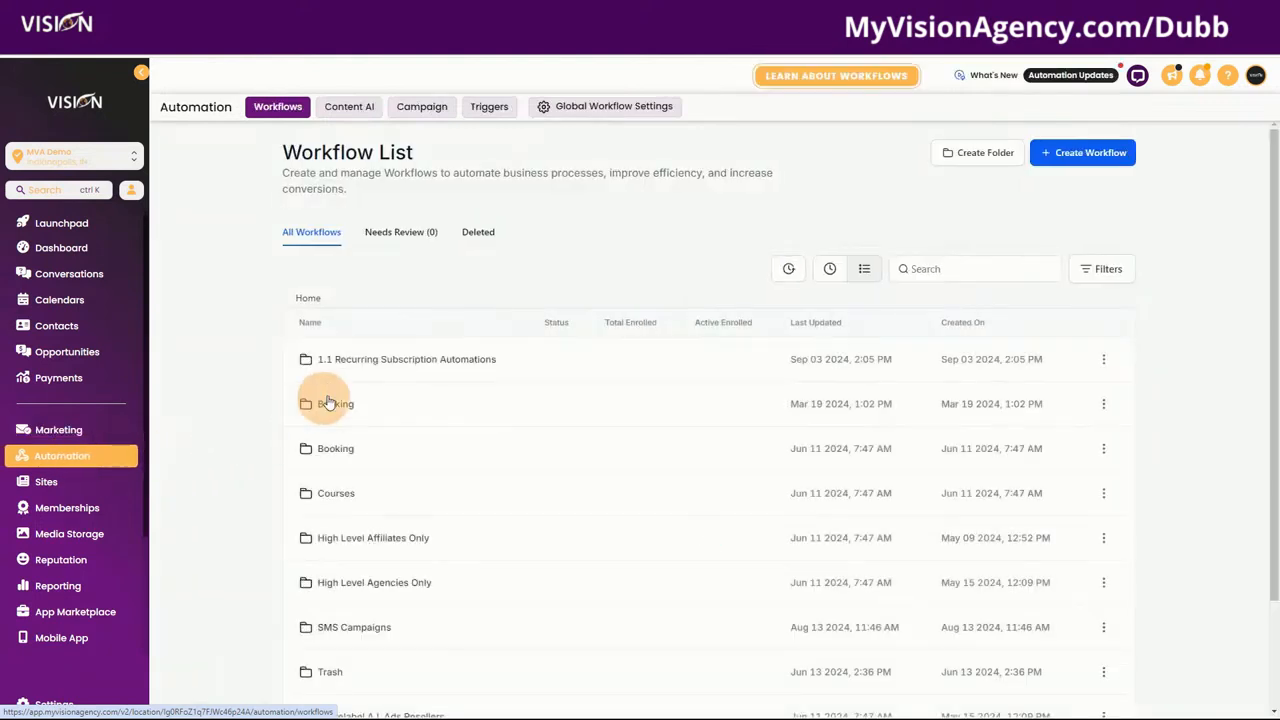
pyautogui.click(362, 359)
pyautogui.click(369, 360)
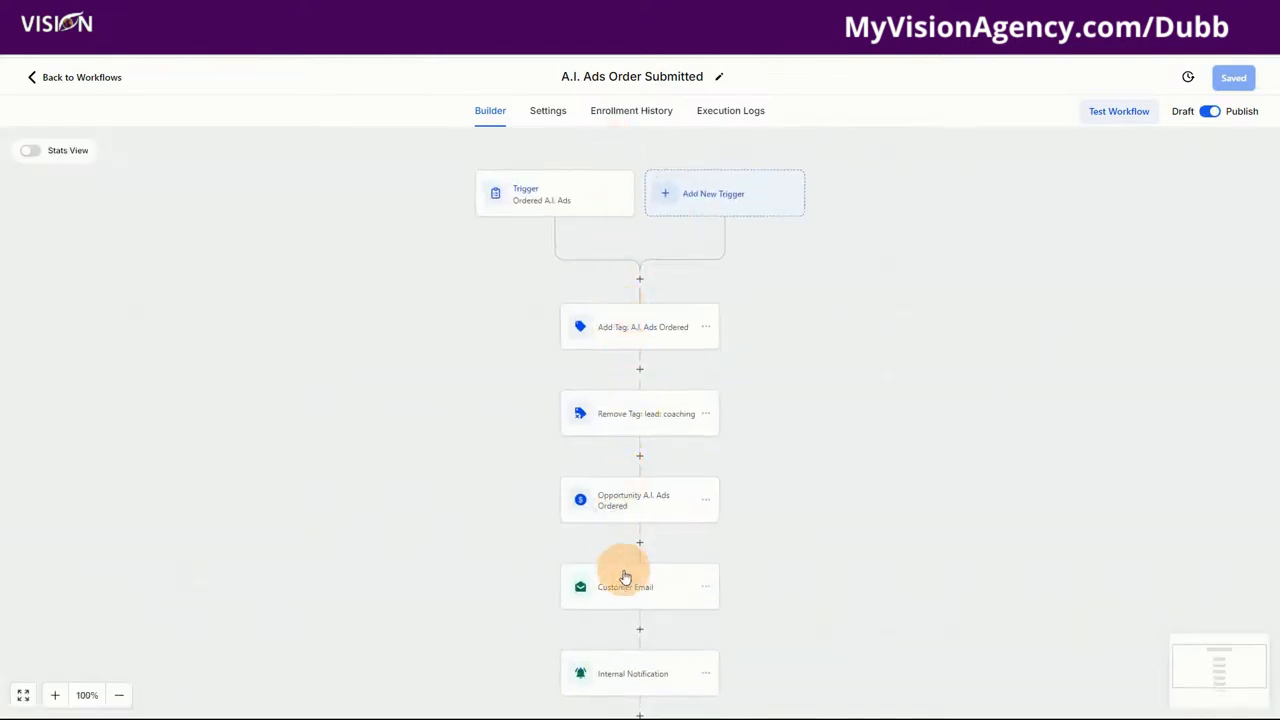
pyautogui.click(624, 583)
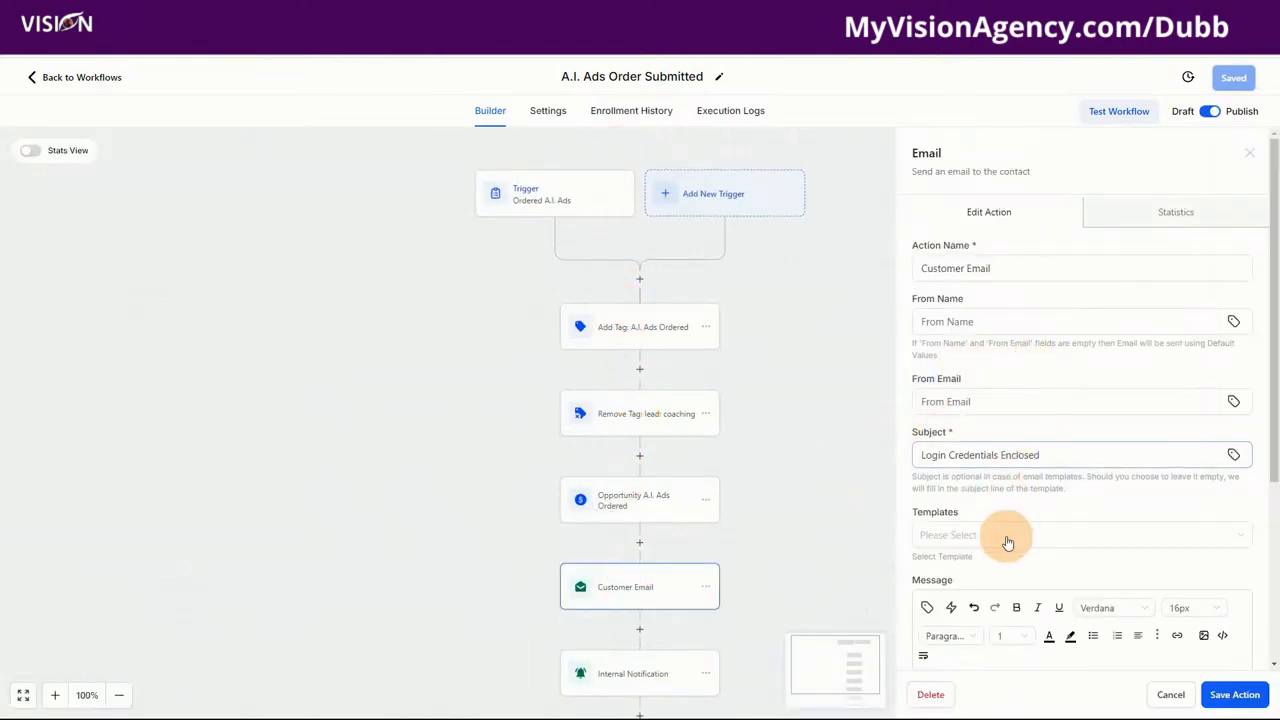
pyautogui.click(988, 533)
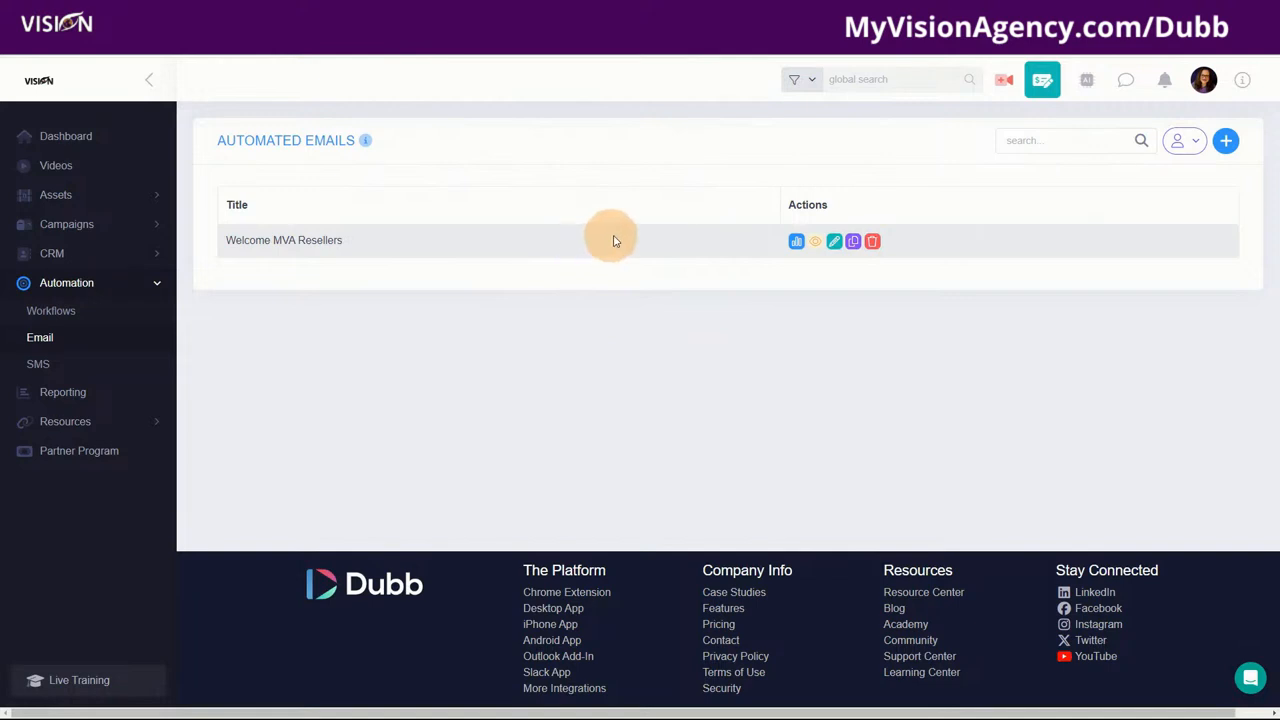
# Step: Start a new automated email campaign and keep Gmail API as the sender
pyautogui.click(1225, 143)
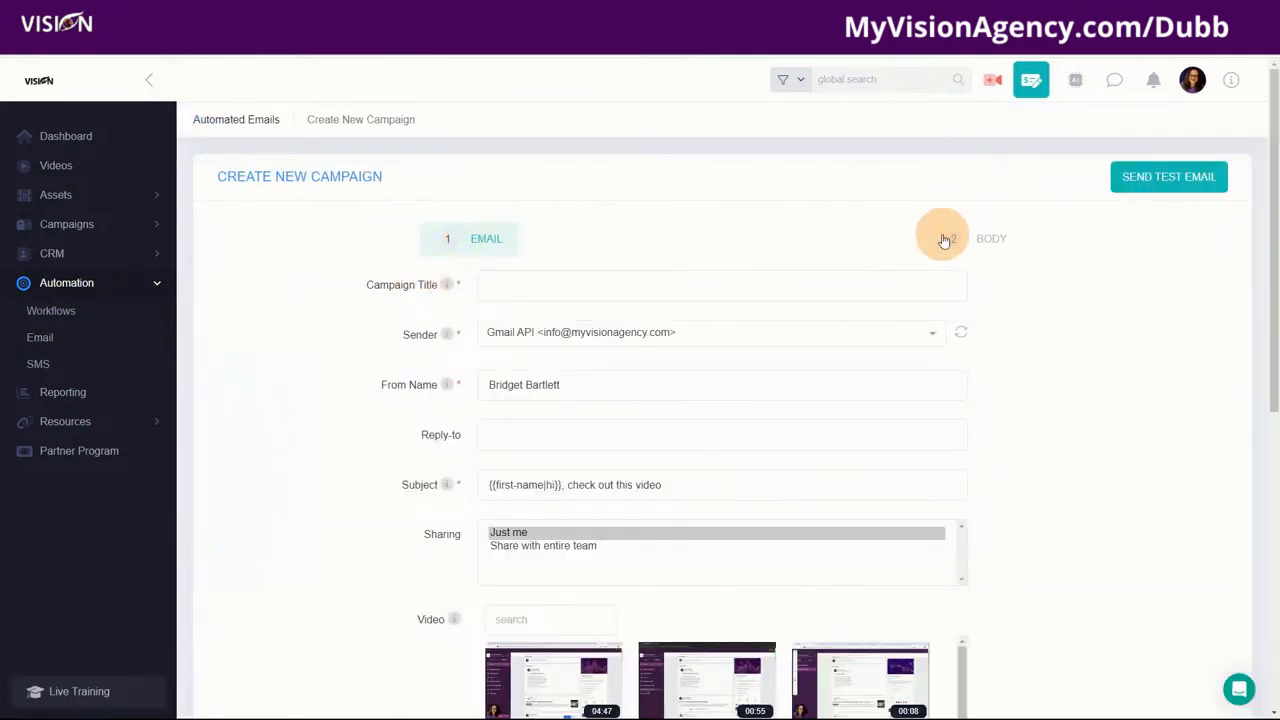
pyautogui.click(500, 284)
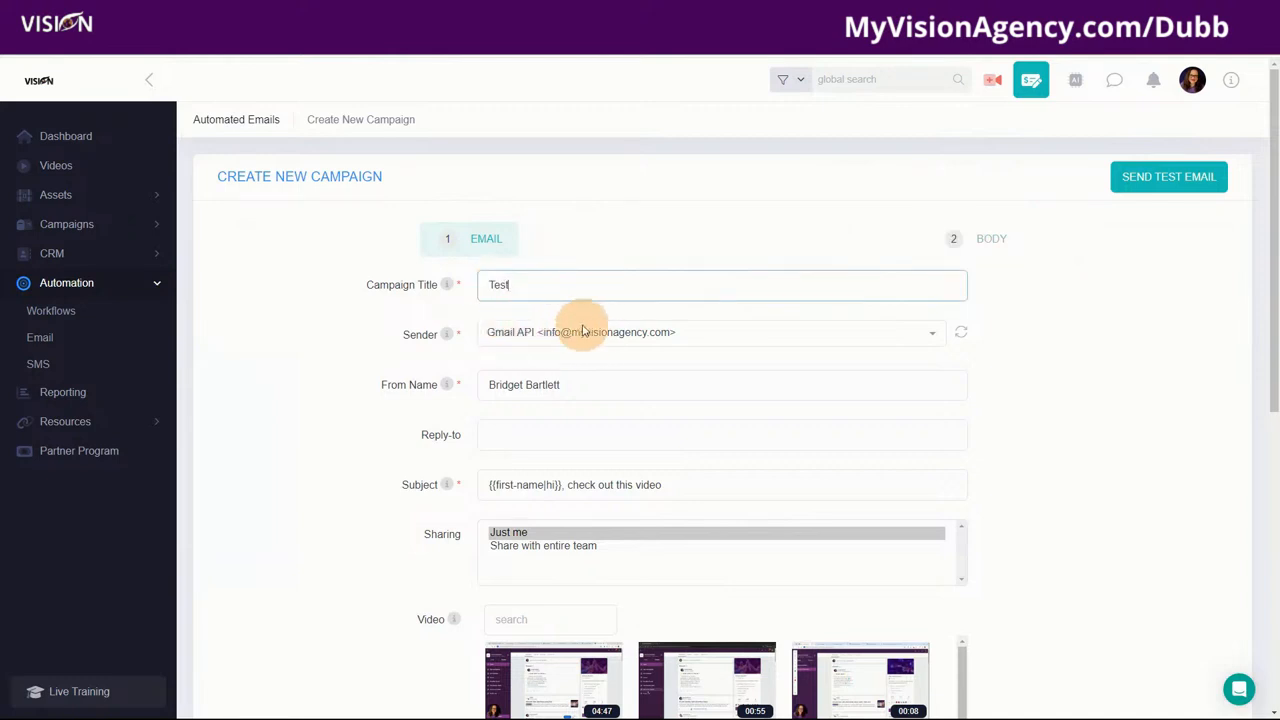
pyautogui.click(614, 332)
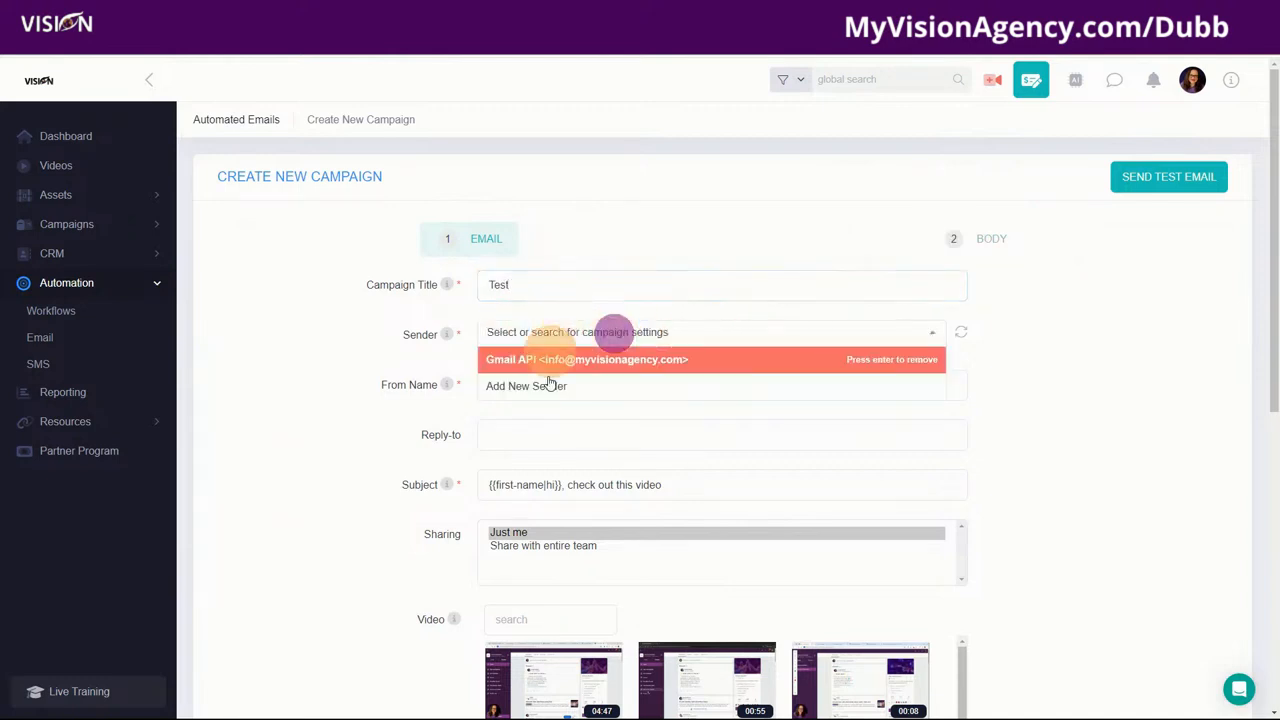
pyautogui.click(351, 362)
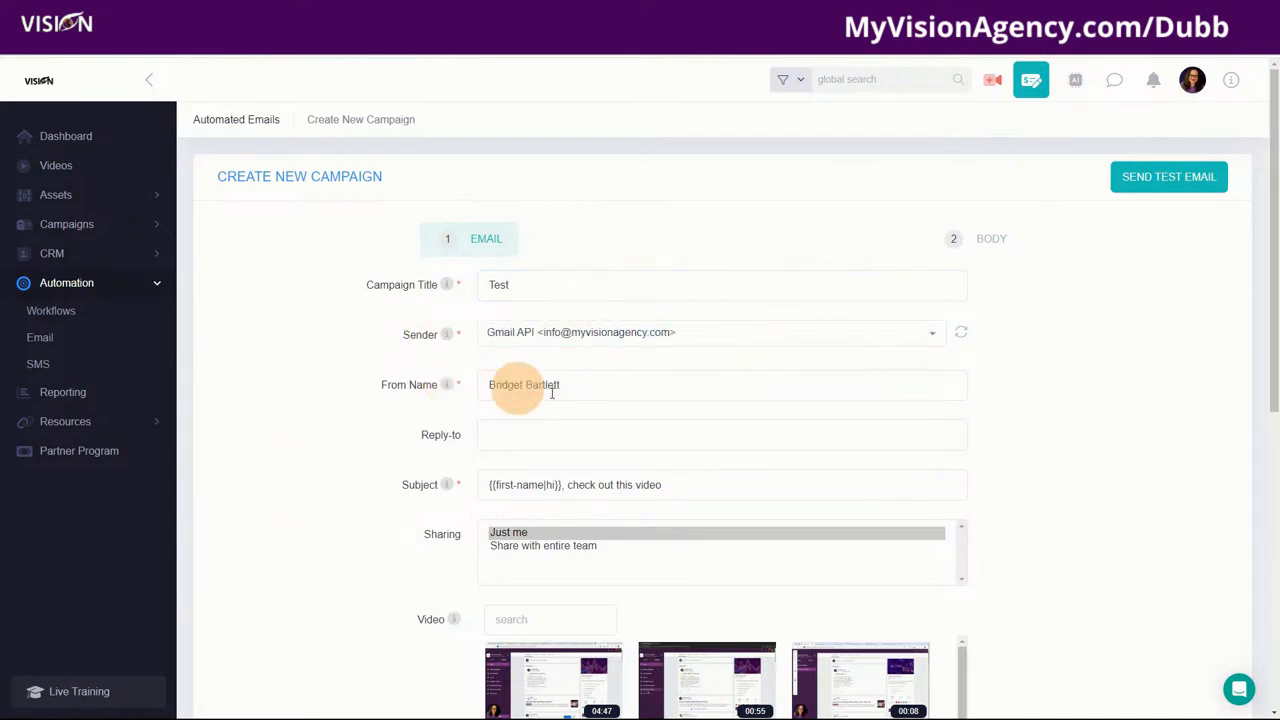
# Step: Select the subject line text, including its first-name placeholder
pyautogui.scroll(-3, 518, 435)
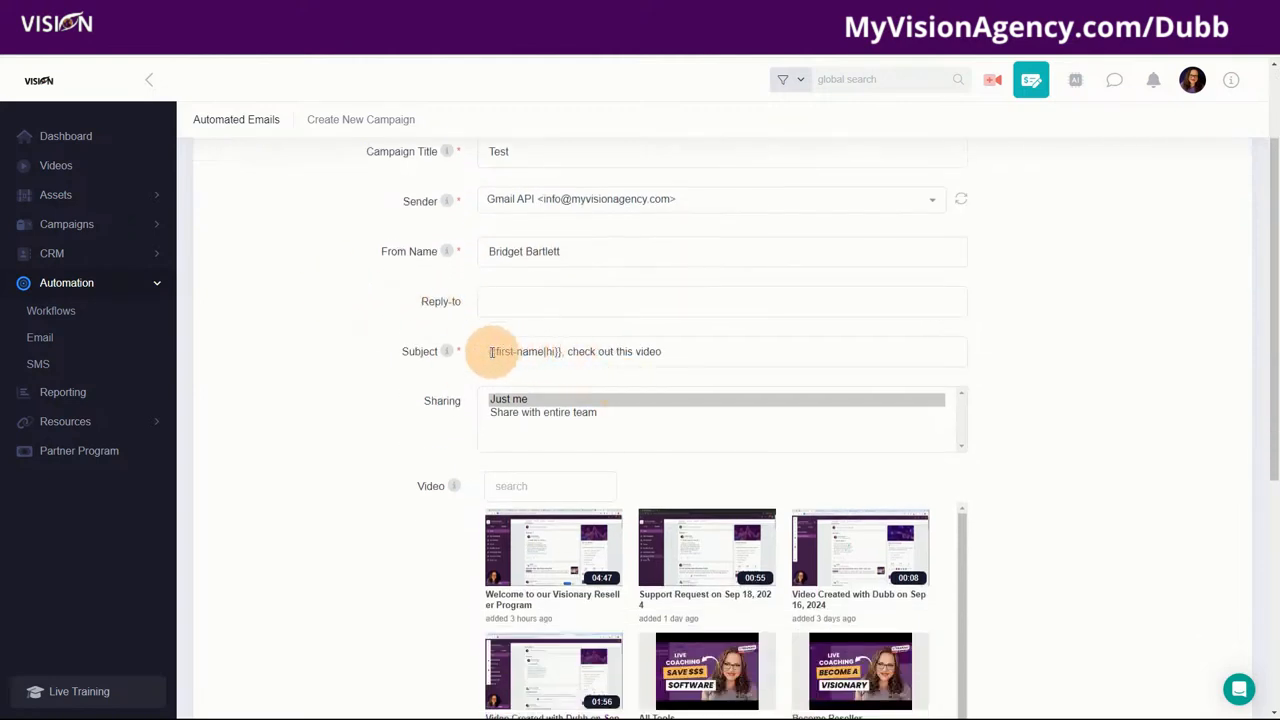
pyautogui.moveTo(445, 351)
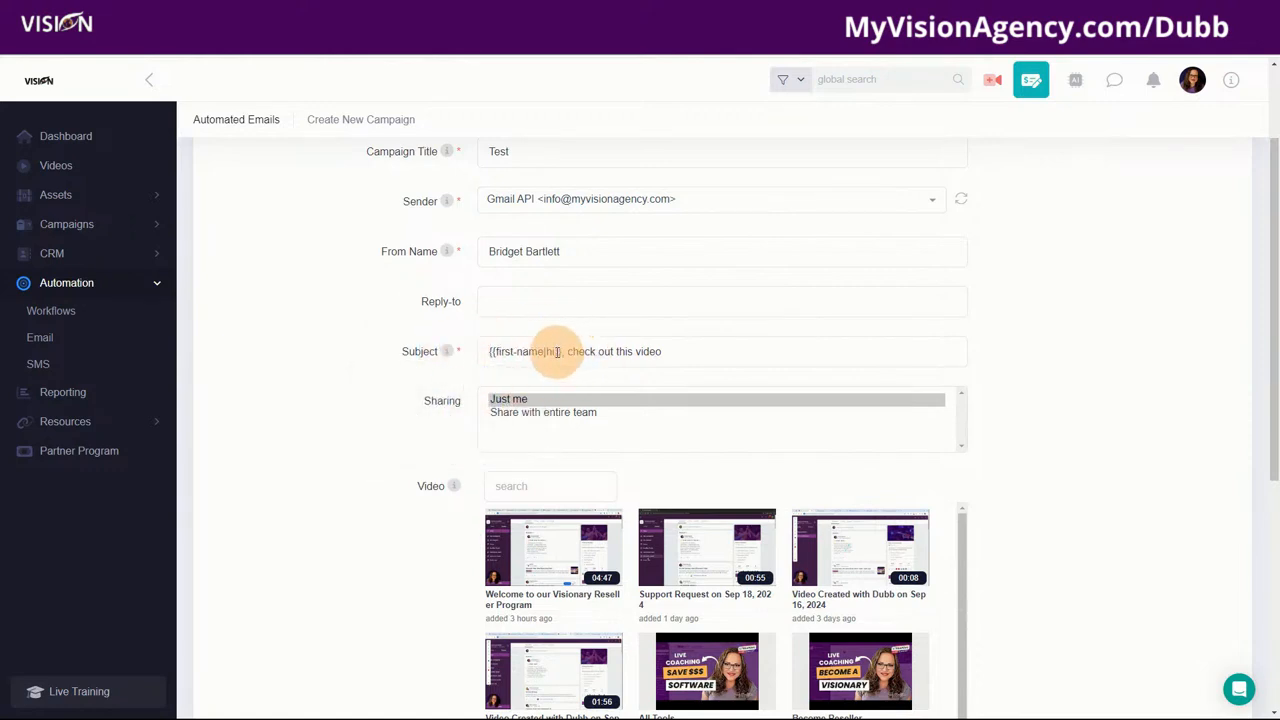
pyautogui.moveTo(563, 352); pyautogui.dragTo(489, 349)
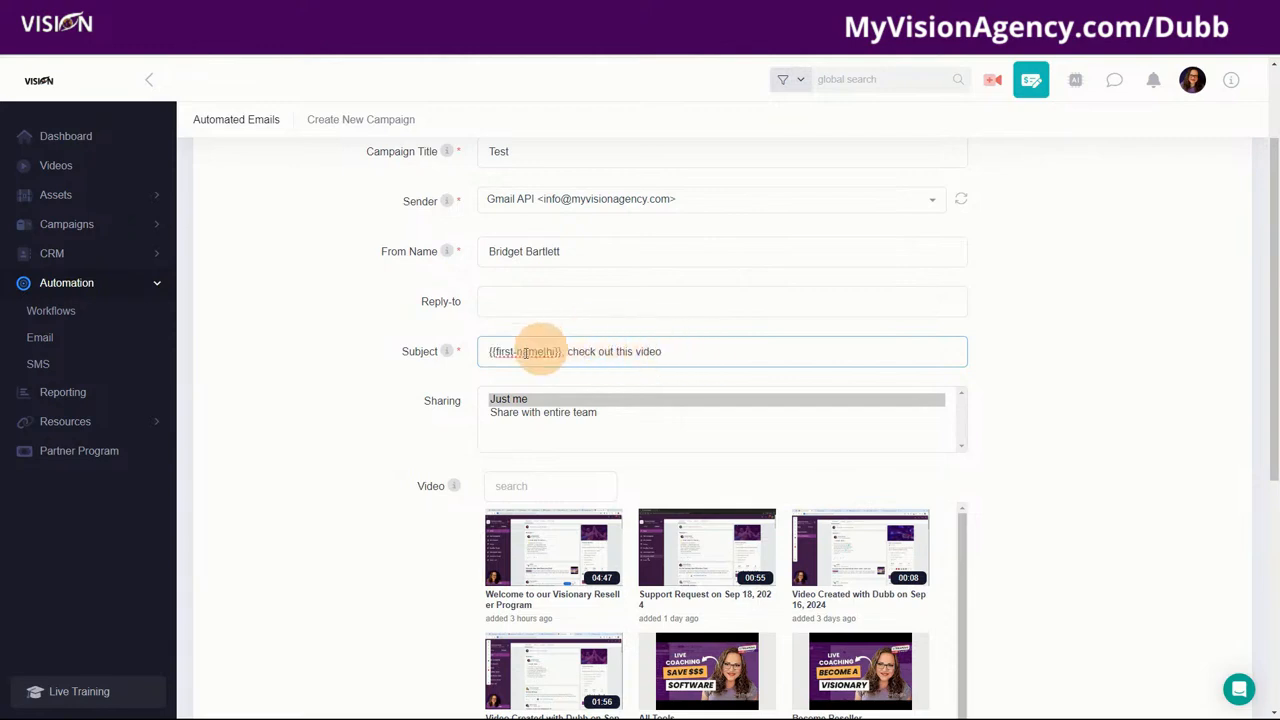
pyautogui.moveTo(716, 358); pyautogui.dragTo(474, 349)
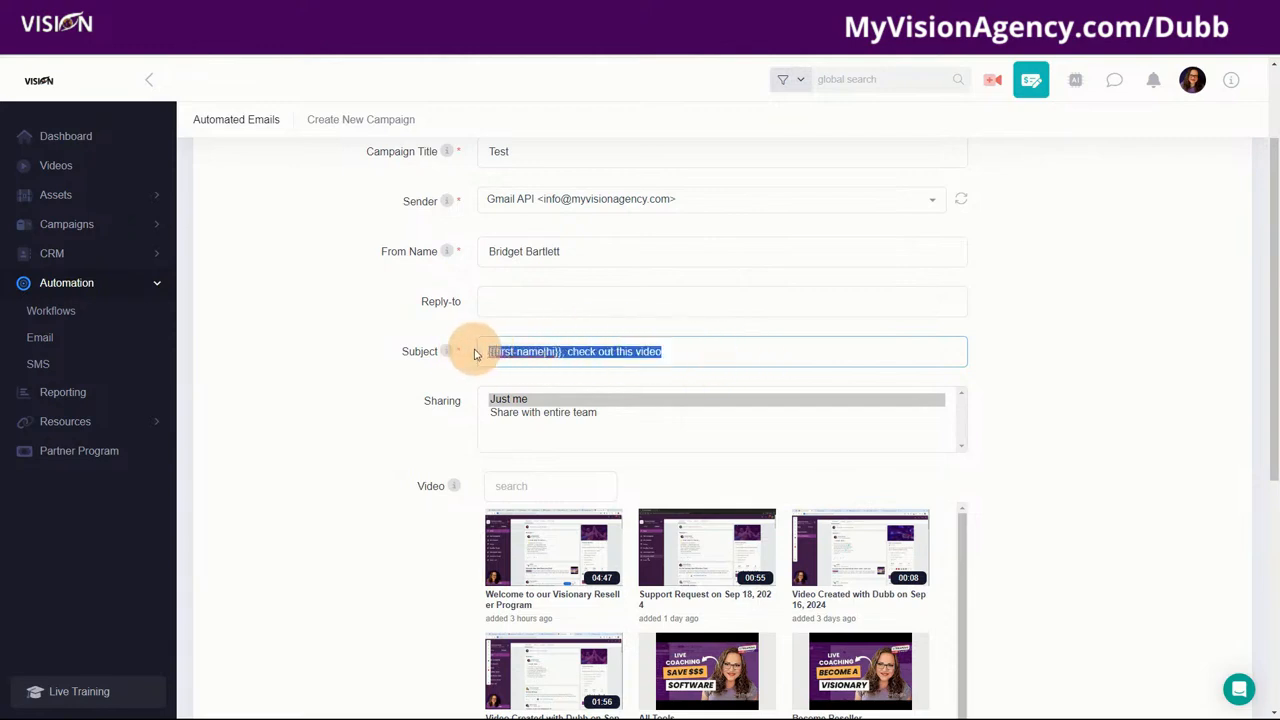
# Step: Attach the Welcome to our Visionary Reseller Program video and reveal the advanced options
pyautogui.scroll(-2, 1070, 460)
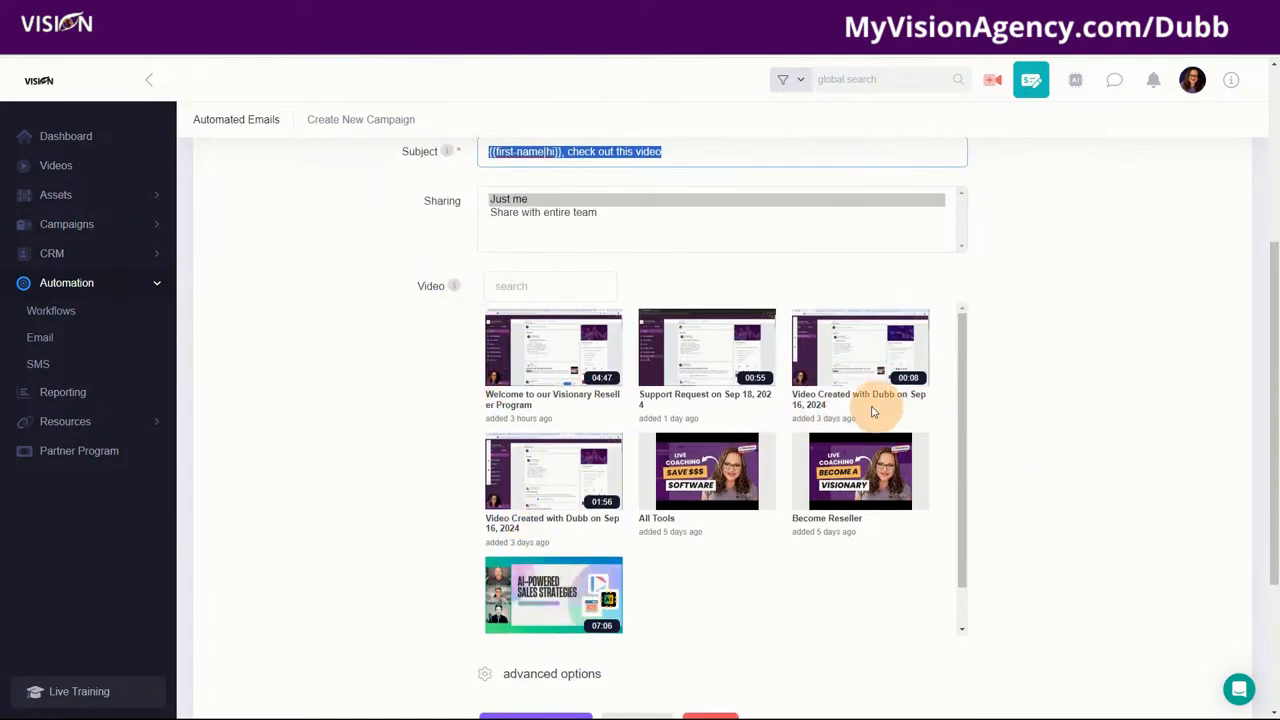
pyautogui.click(560, 351)
pyautogui.scroll(-1, 1045, 562)
pyautogui.scroll(-1, 1045, 562)
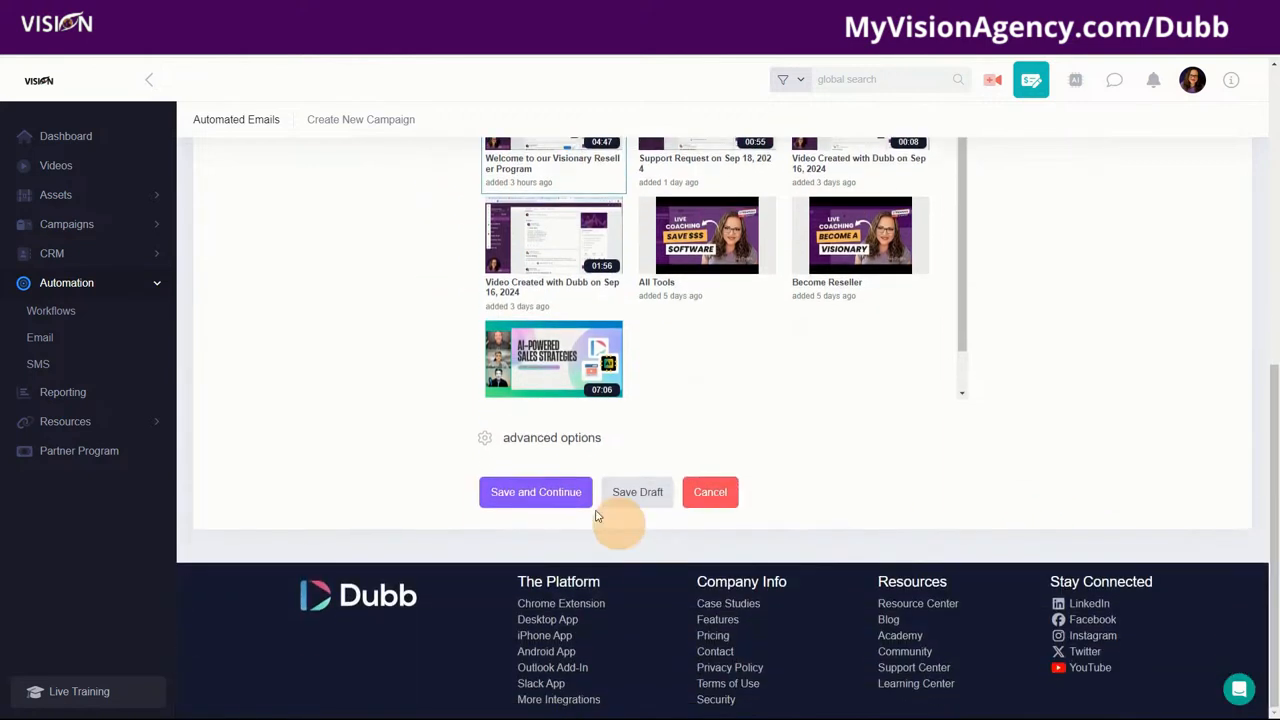
pyautogui.click(498, 437)
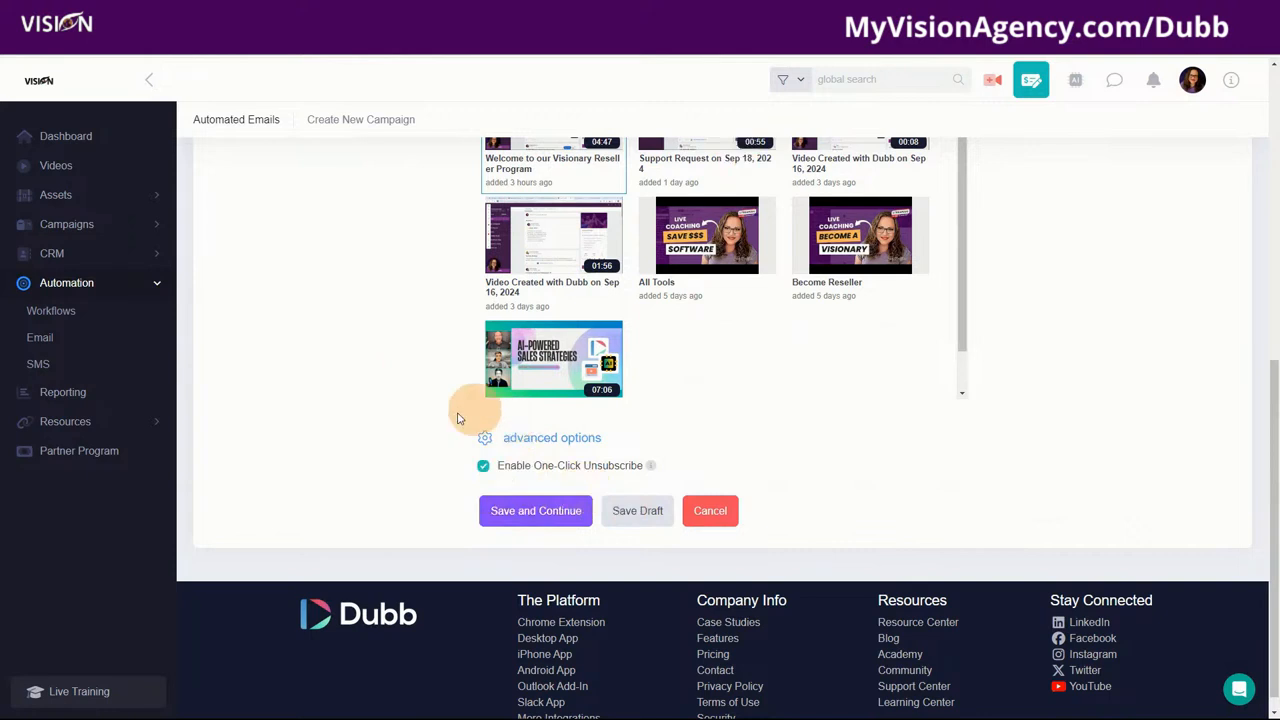
# Step: Save the campaign settings and begin the video header with the {{first-name|Hi}} greeting
pyautogui.click(551, 511)
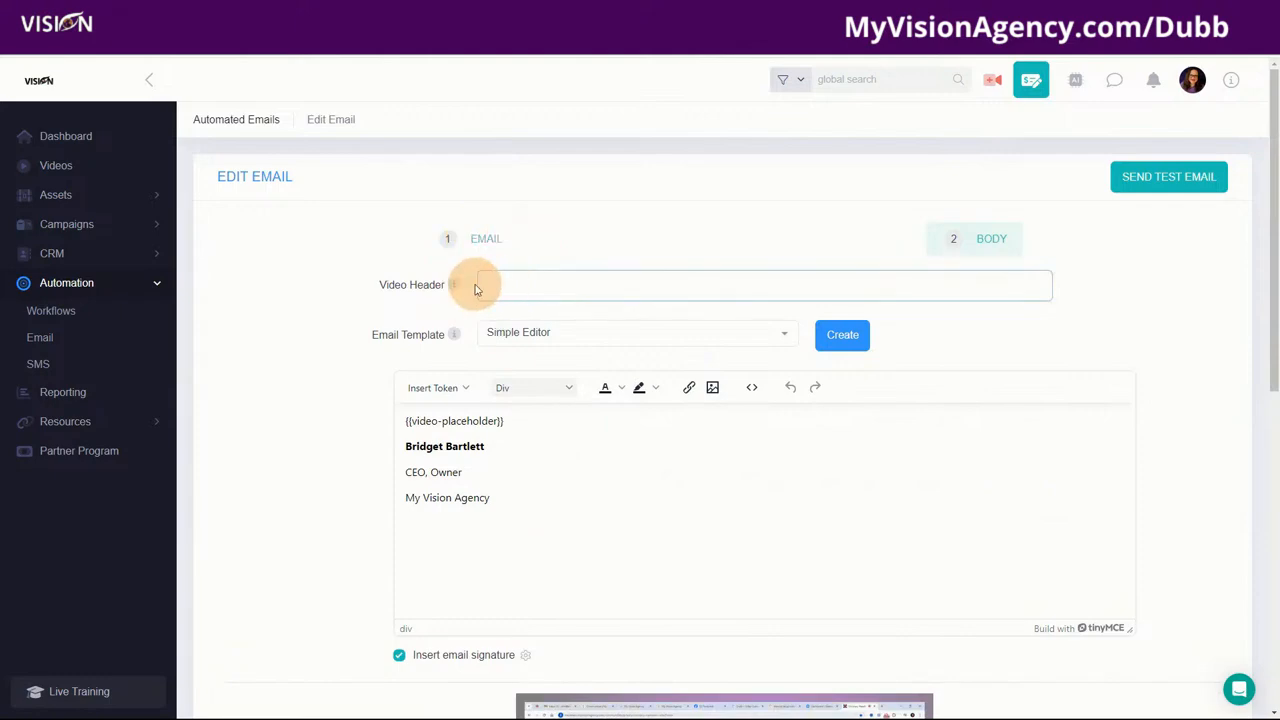
pyautogui.scroll(-2, 690, 600)
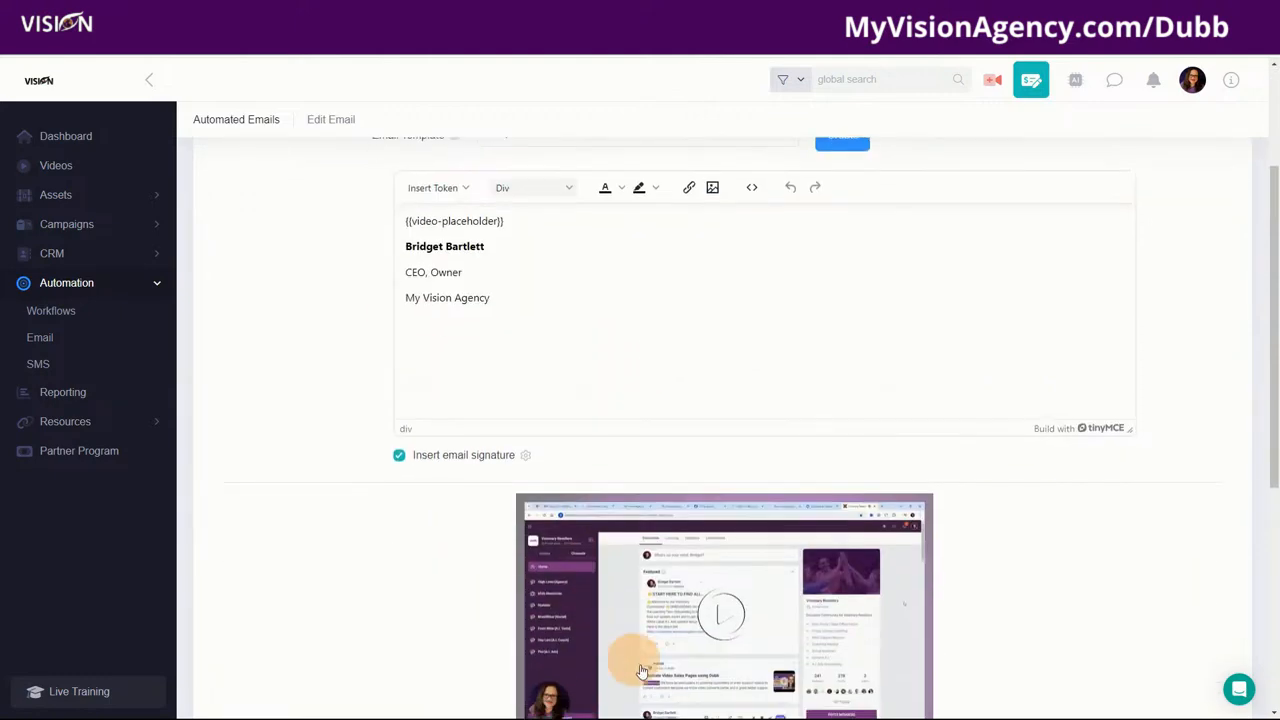
pyautogui.scroll(2, 686, 543)
pyautogui.moveTo(455, 287)
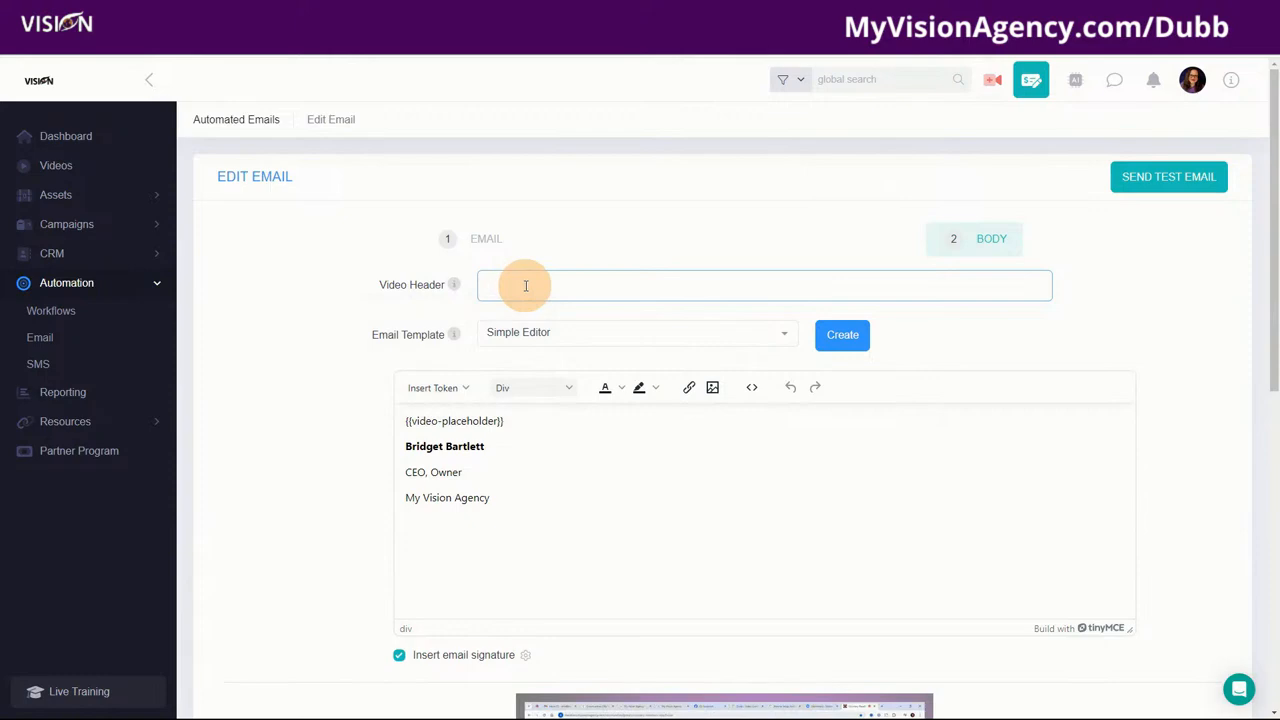
pyautogui.write('{{first-name|')
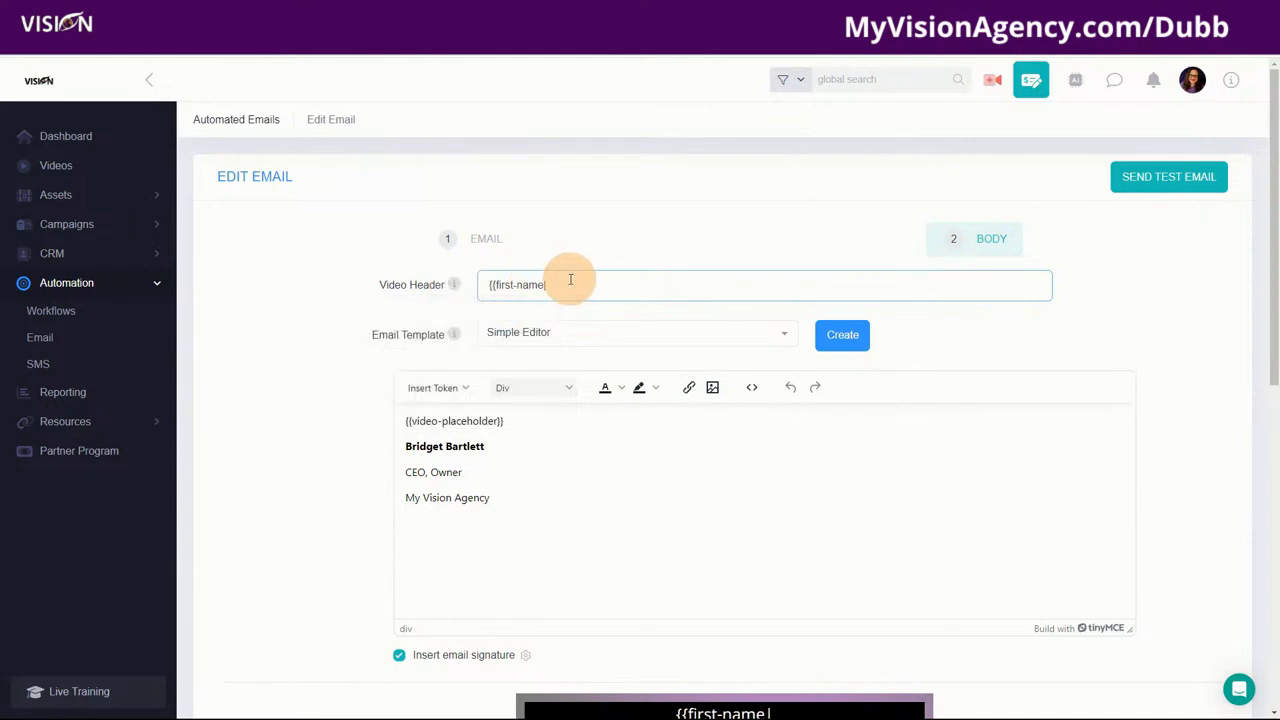
pyautogui.write('Hi')
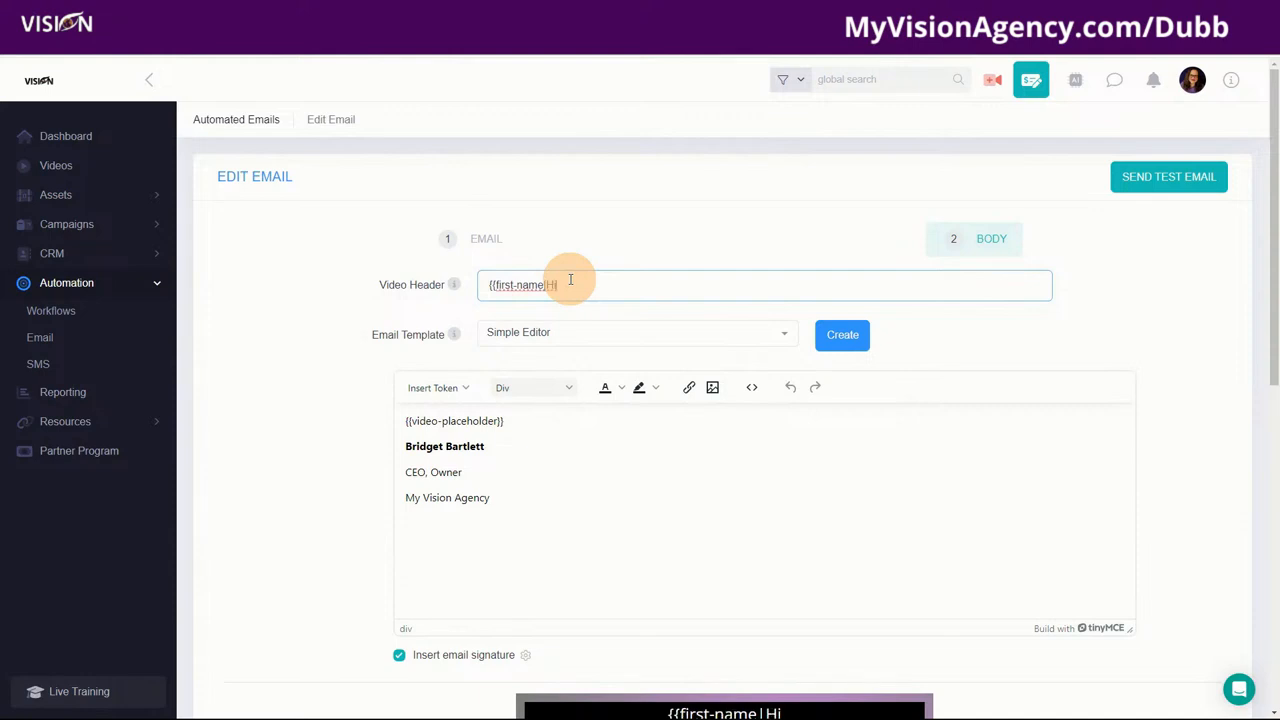
pyautogui.write('}}')
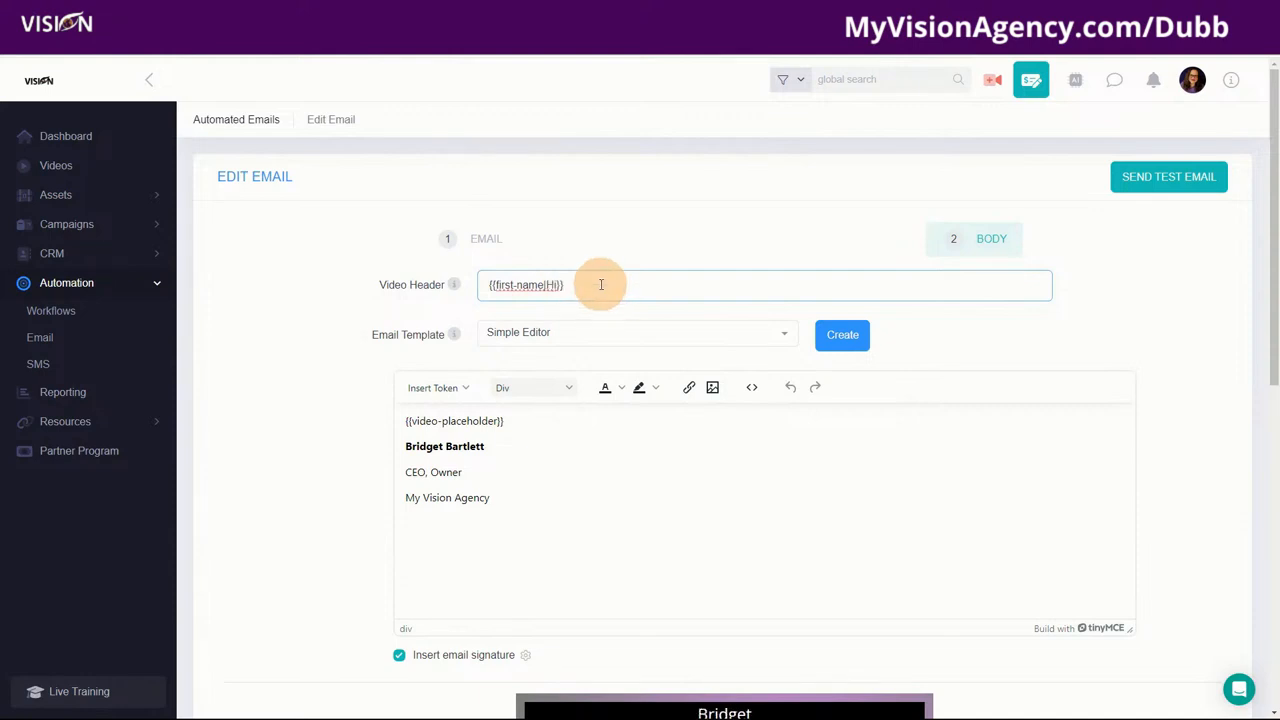
# Step: Finish the video header with 'I created this video just for you...'
pyautogui.moveTo(453, 285)
pyautogui.scroll(-1, 663, 408)
pyautogui.scroll(-3, 663, 408)
pyautogui.scroll(2, 511, 126)
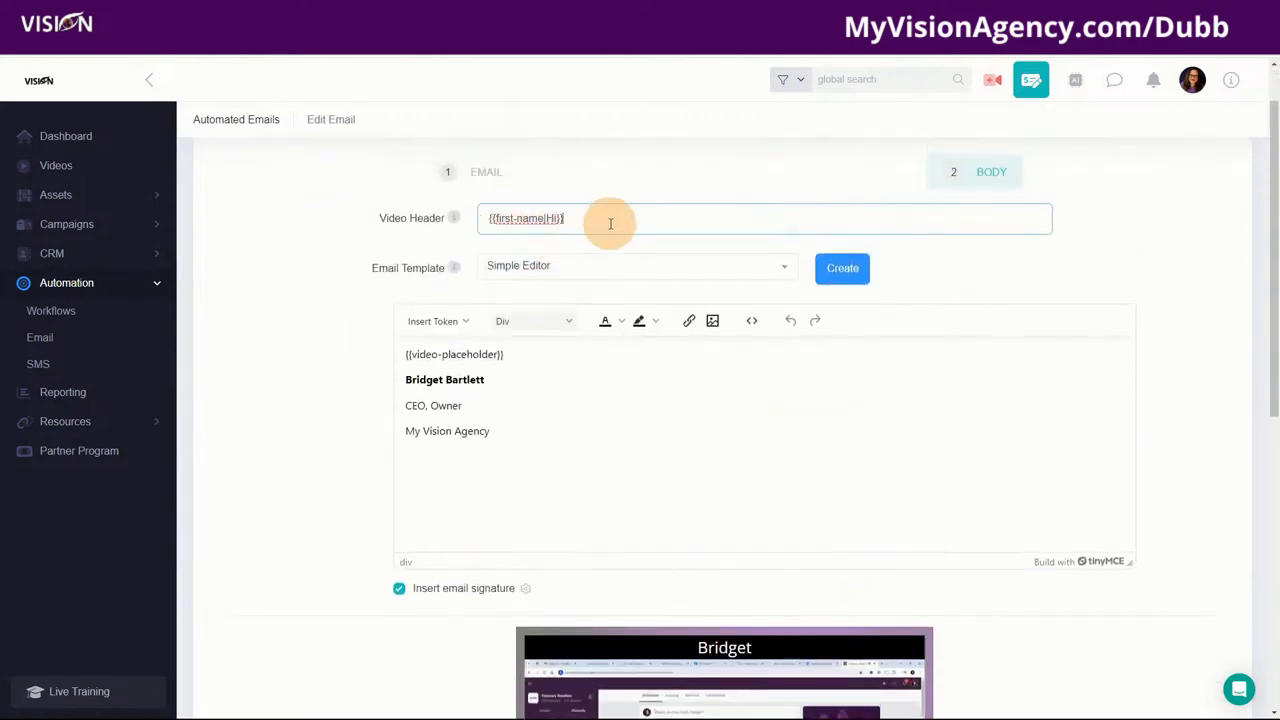
pyautogui.scroll(-2, 700, 520)
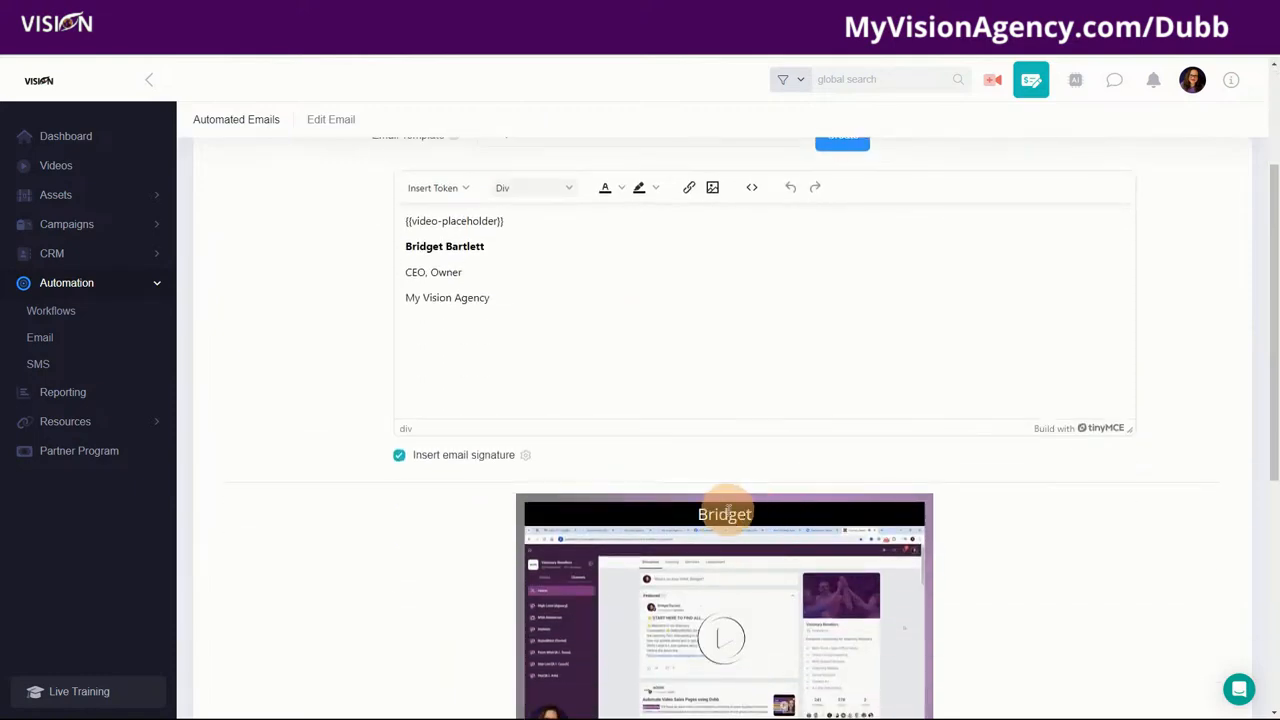
pyautogui.scroll(3, 709, 526)
pyautogui.click(618, 282)
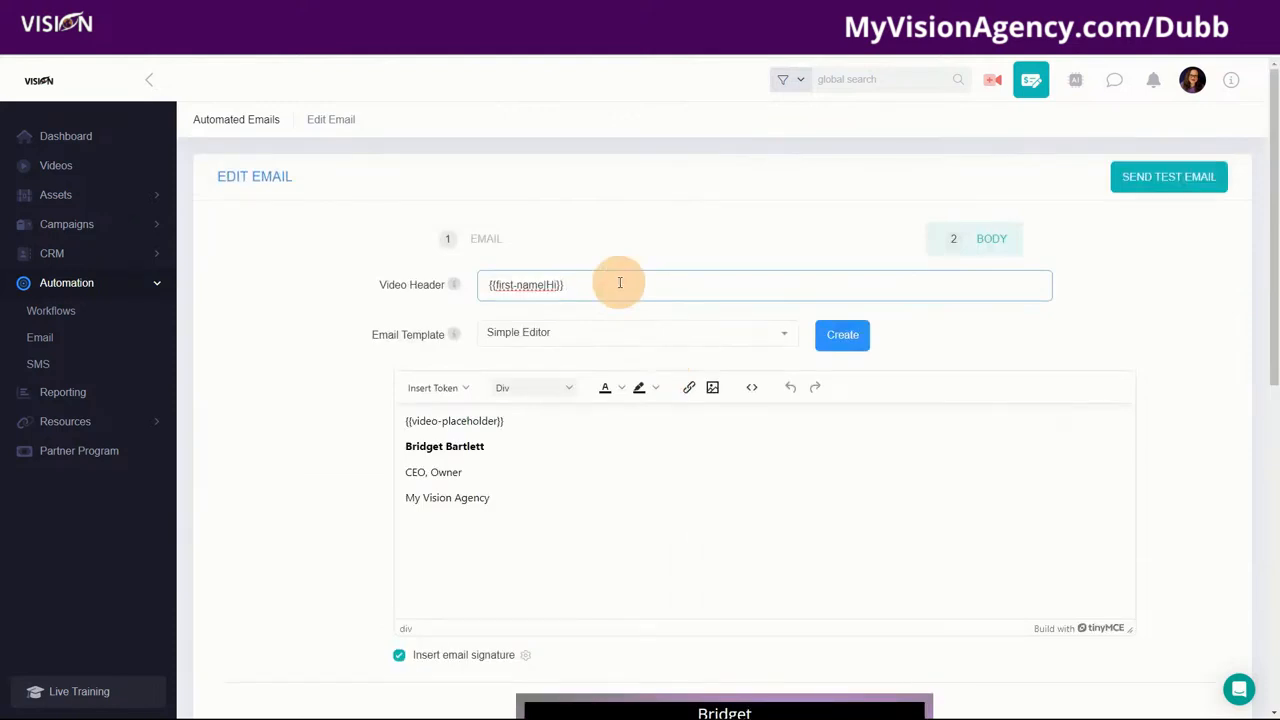
pyautogui.write('I creat')
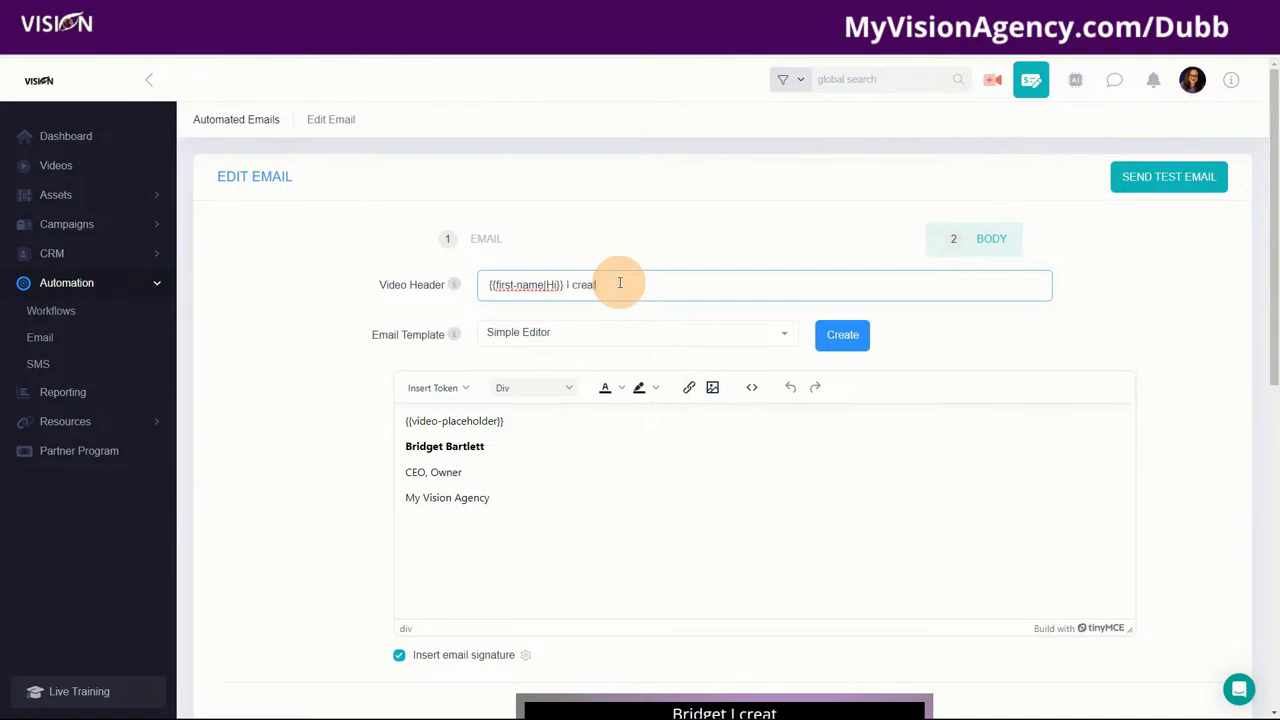
pyautogui.write('ed this video just for you')
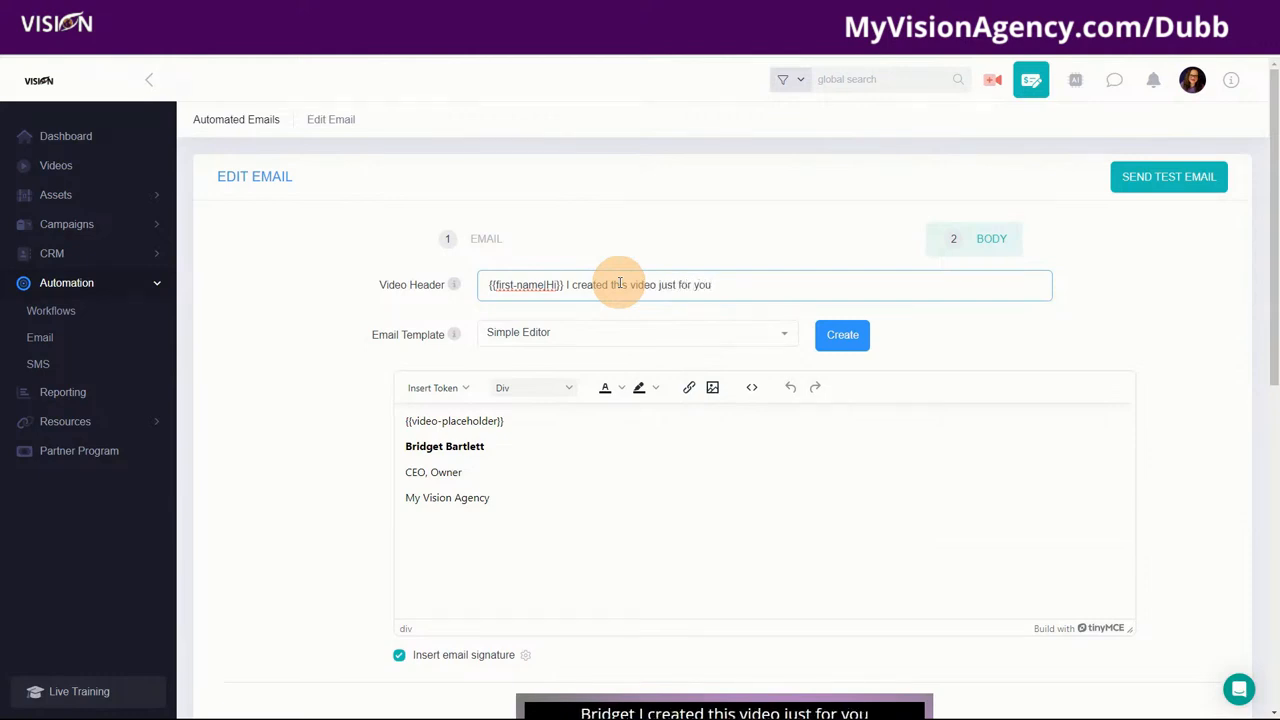
pyautogui.write('...')
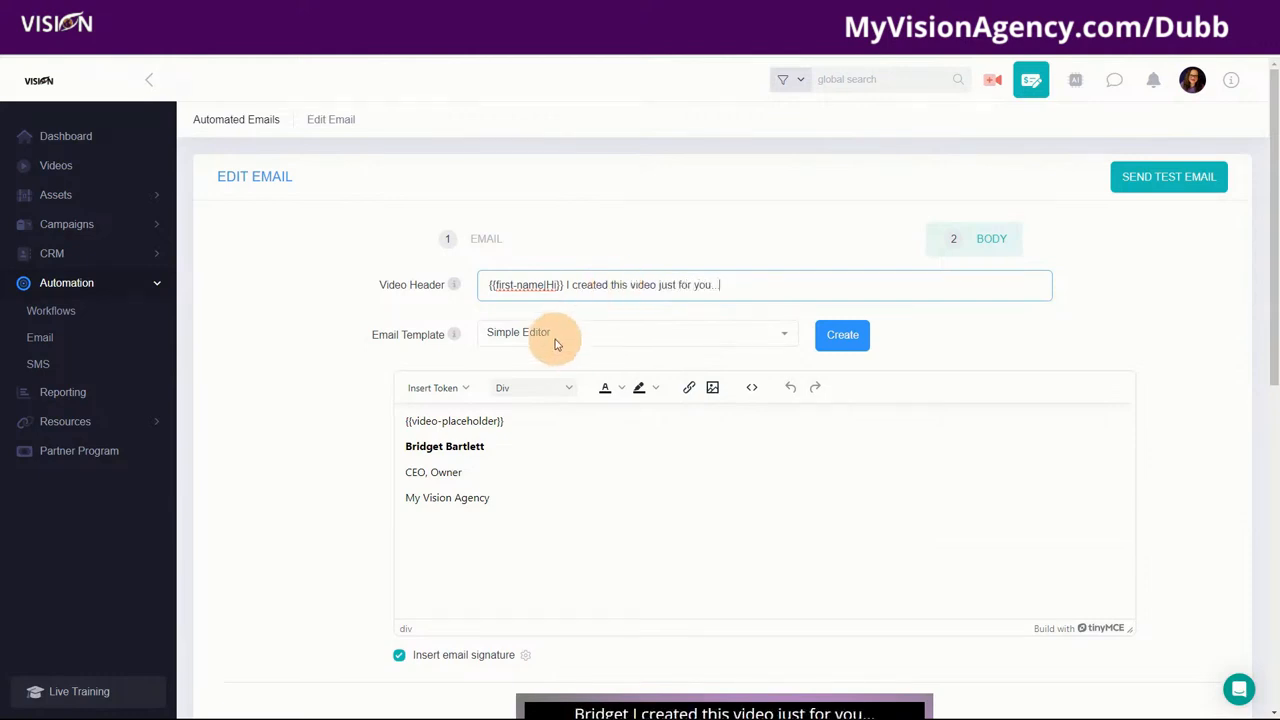
# Step: Keep the Simple Editor template and signature, and add a blank line above {{video-placeholder}}
pyautogui.click(550, 335)
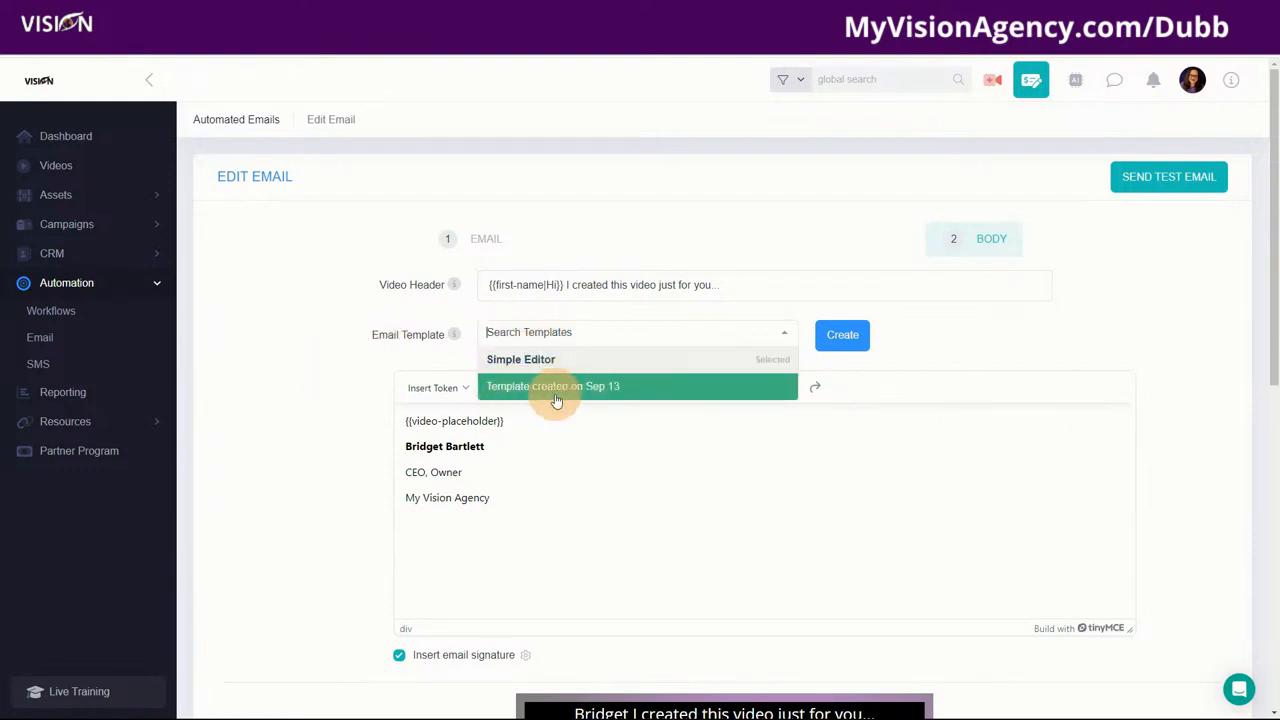
pyautogui.click(284, 370)
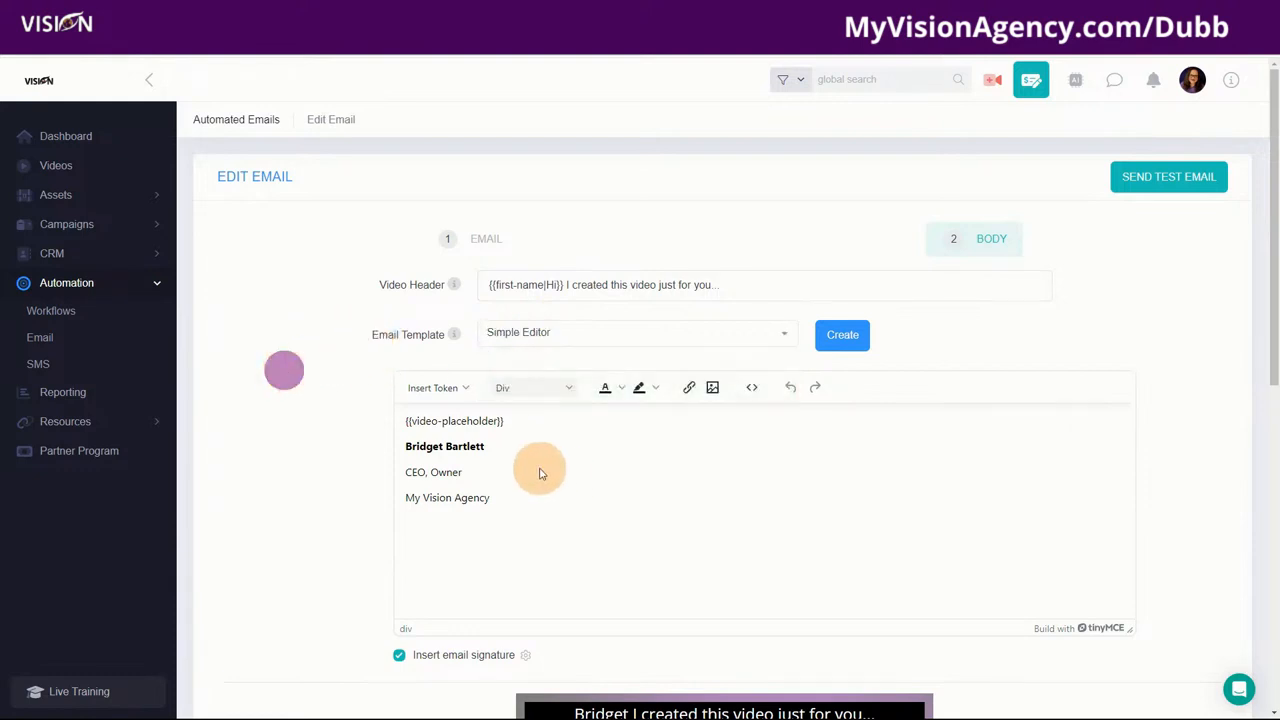
pyautogui.scroll(-2, 380, 432)
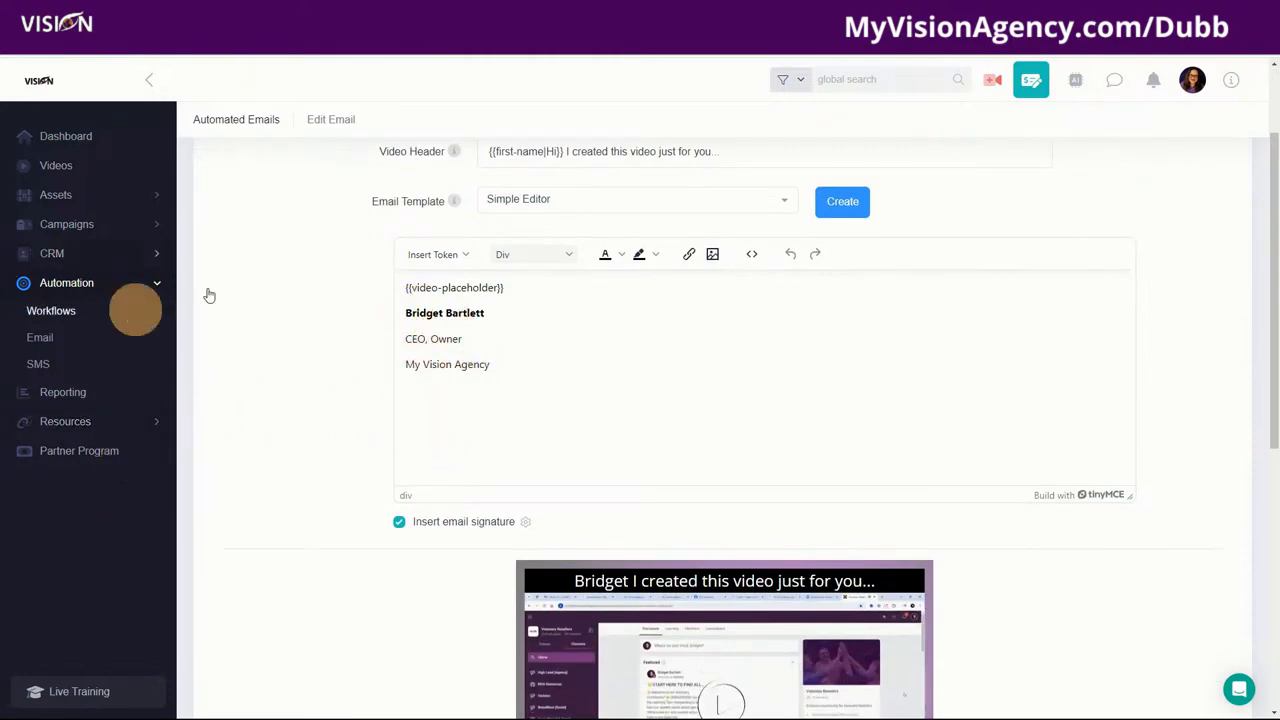
pyautogui.click(398, 524)
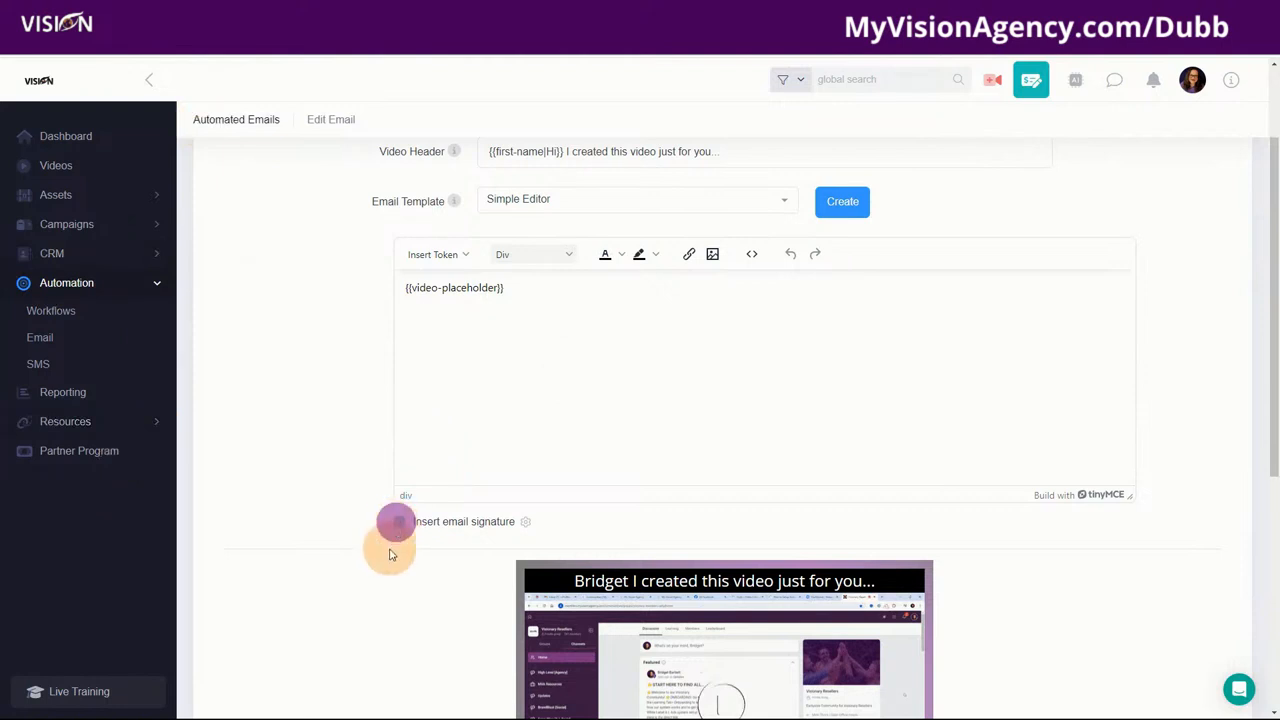
pyautogui.click(398, 524)
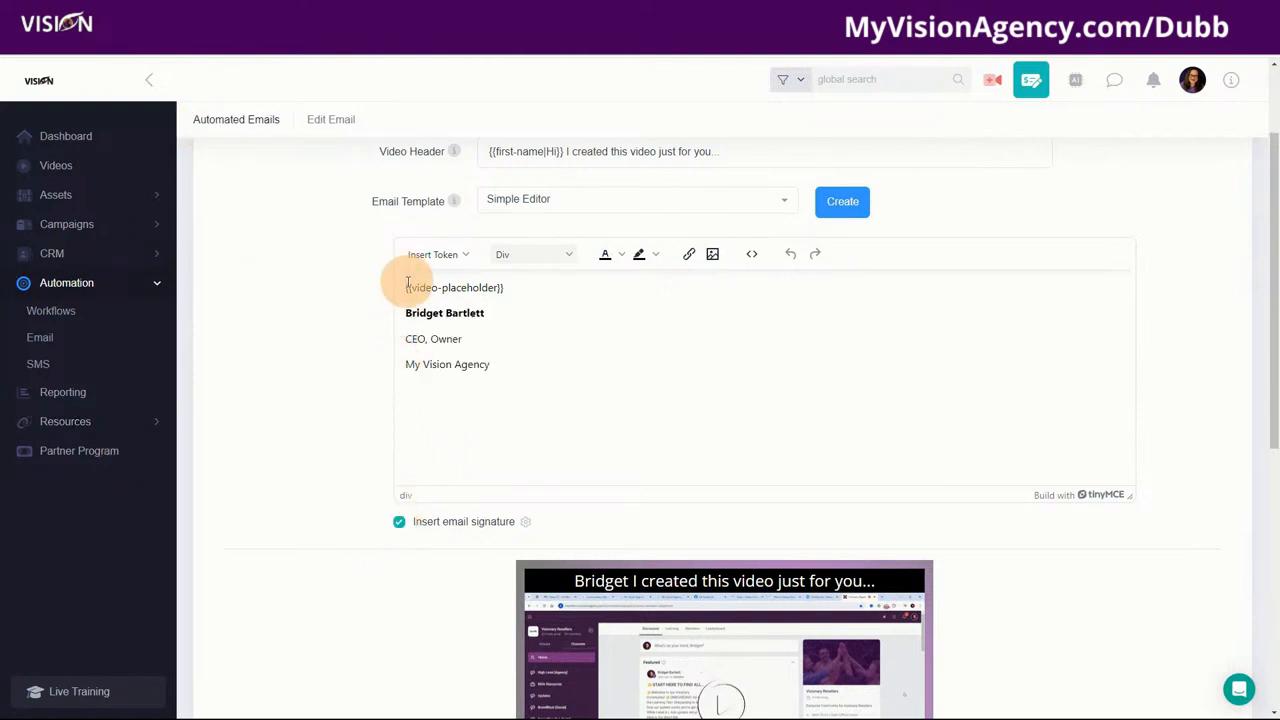
pyautogui.click(407, 288)
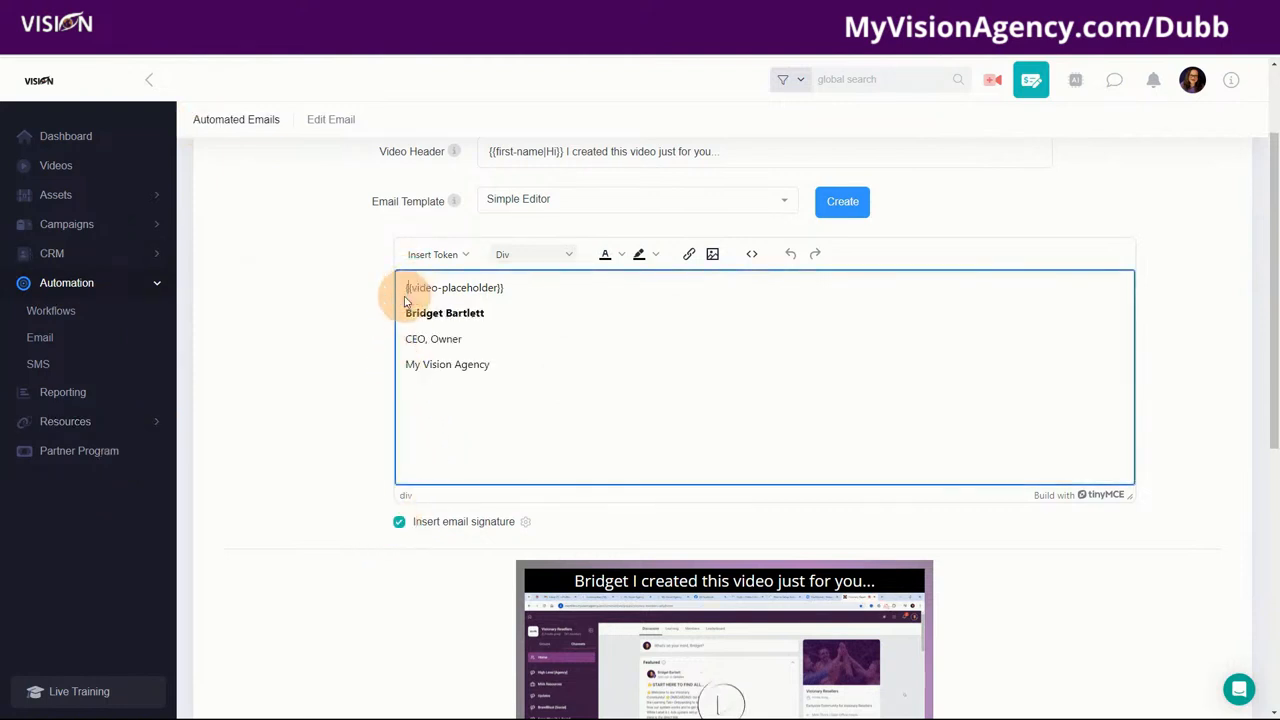
pyautogui.press('Return')
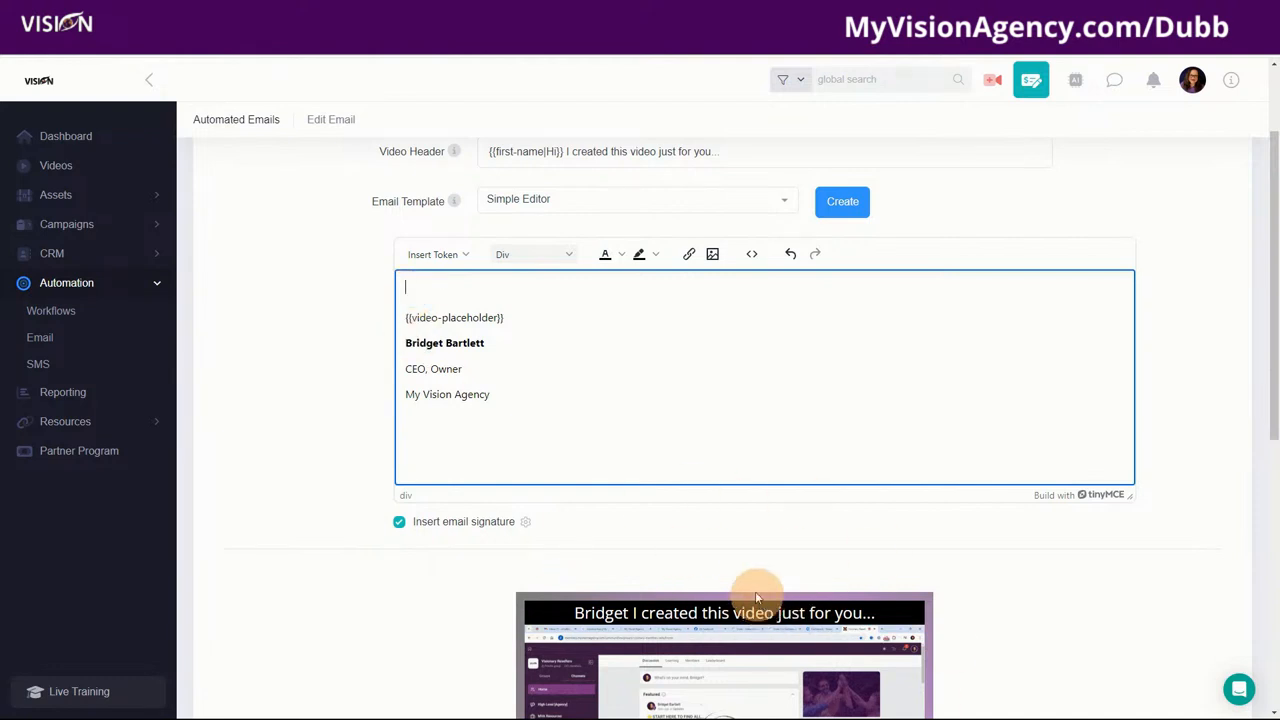
# Step: Remove the period after 'started' so the opening line ends 'get started...'
pyautogui.scroll(-2, 755, 591)
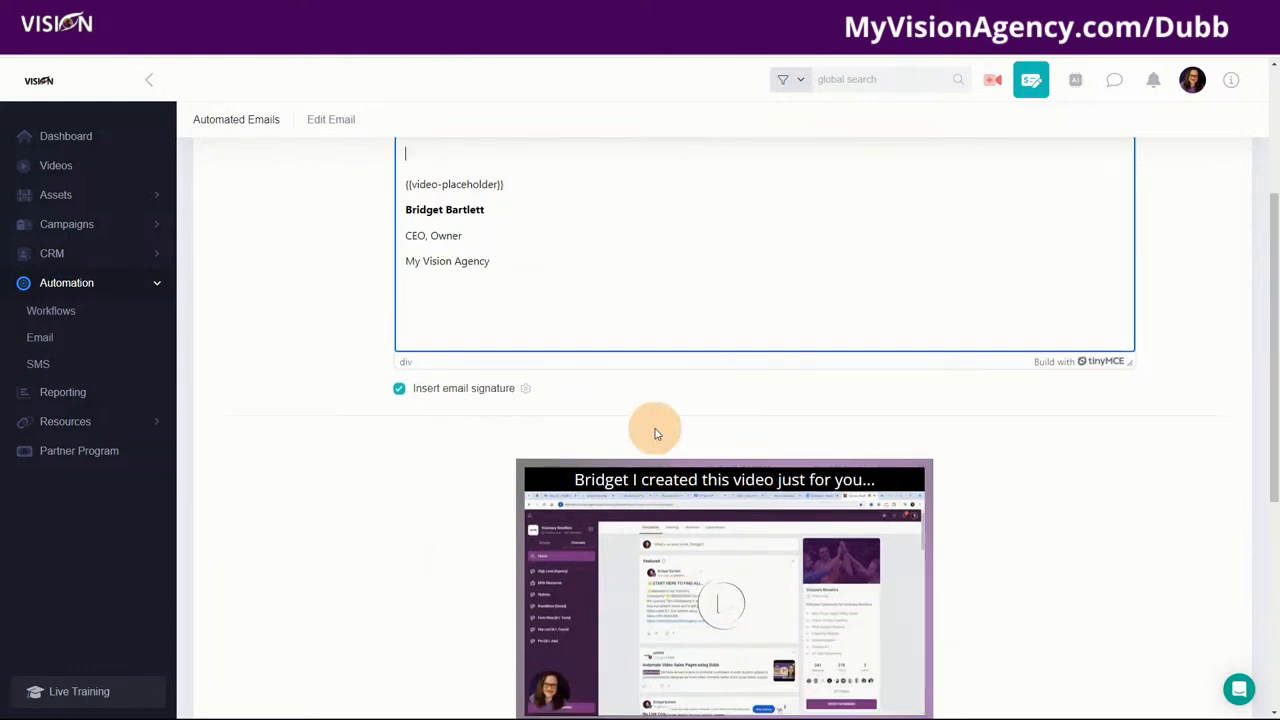
pyautogui.scroll(1, 636, 321)
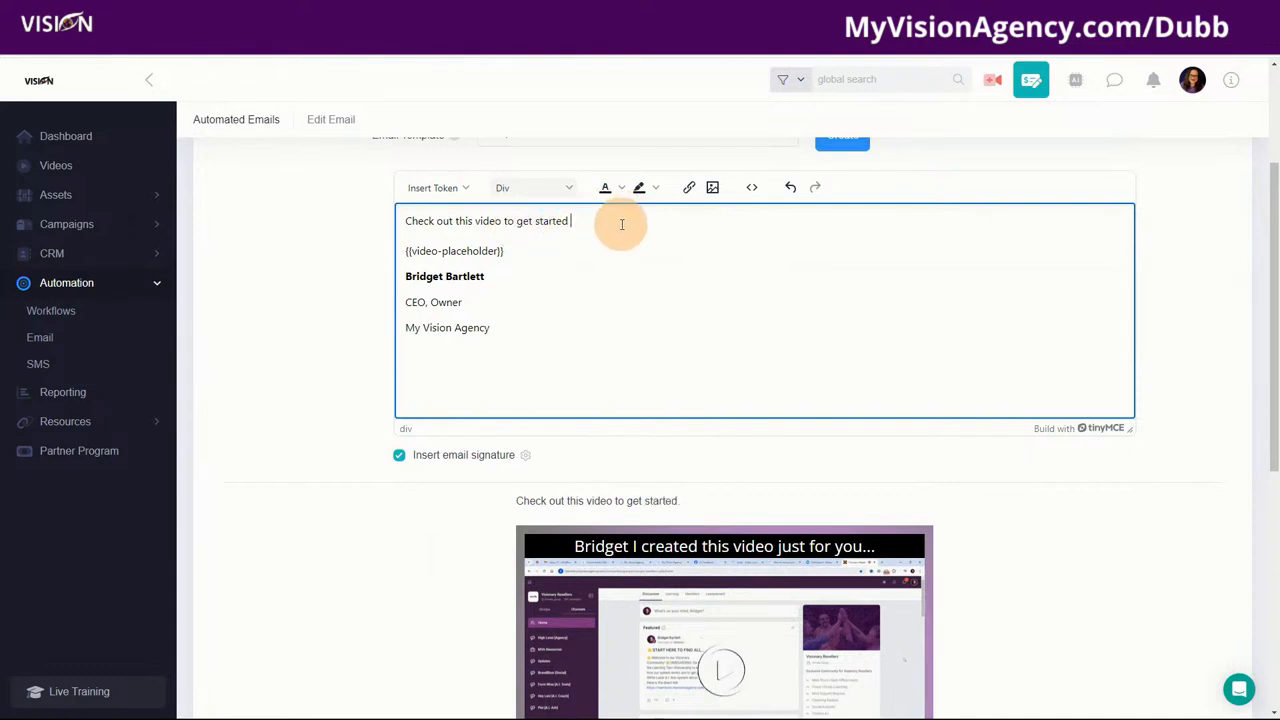
pyautogui.rightClick(591, 223)
pyautogui.click(571, 221)
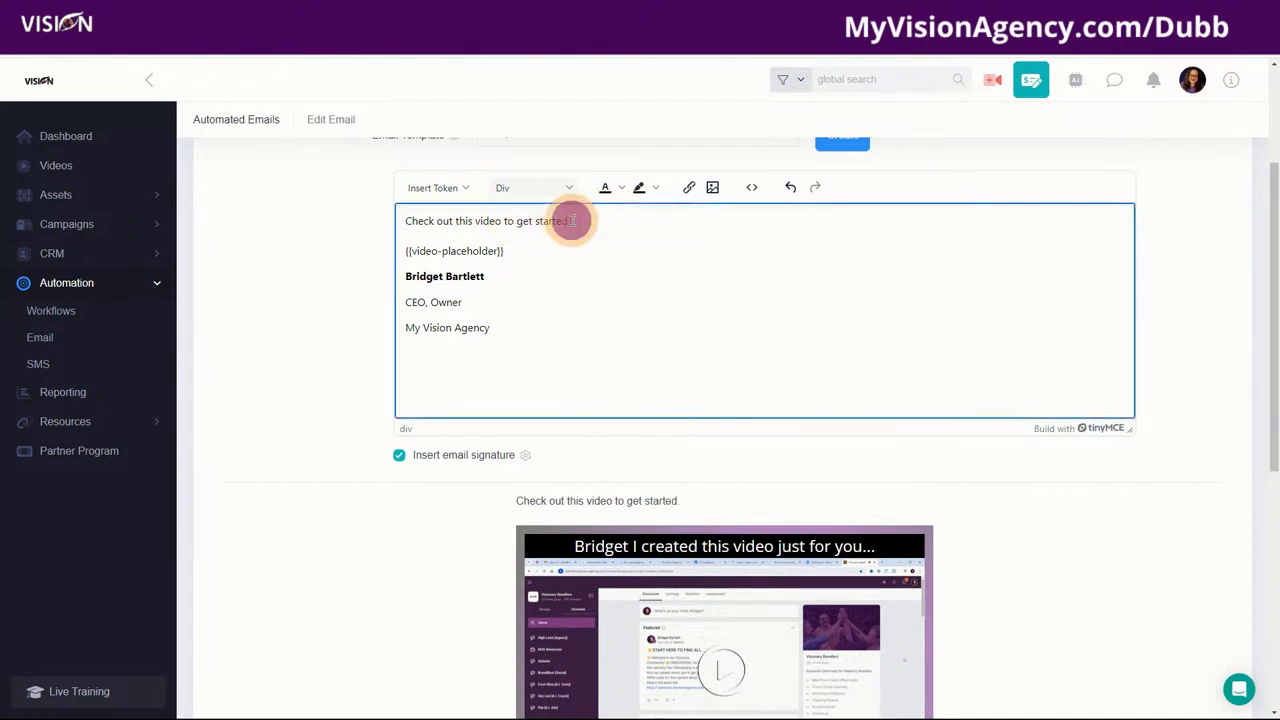
pyautogui.press('BackSpace')
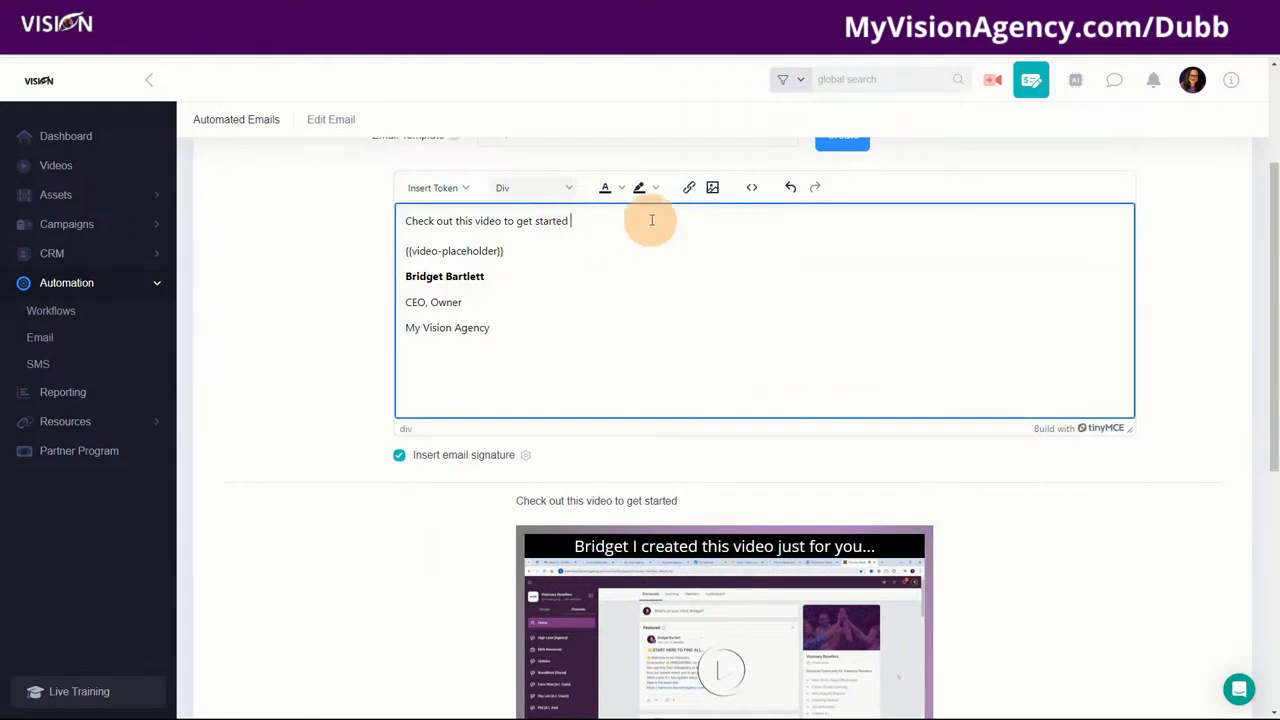
pyautogui.rightClick(586, 219)
pyautogui.click(580, 215)
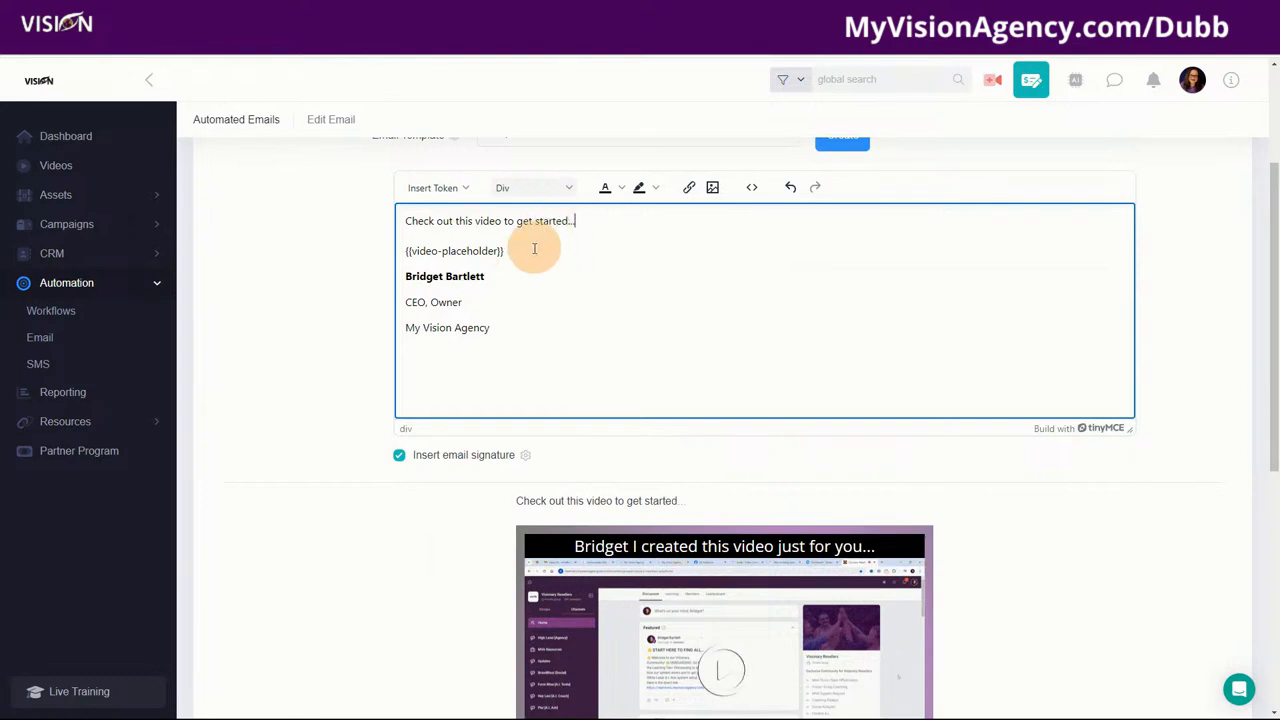
# Step: Save the Test email as a draft
pyautogui.scroll(-2, 500, 494)
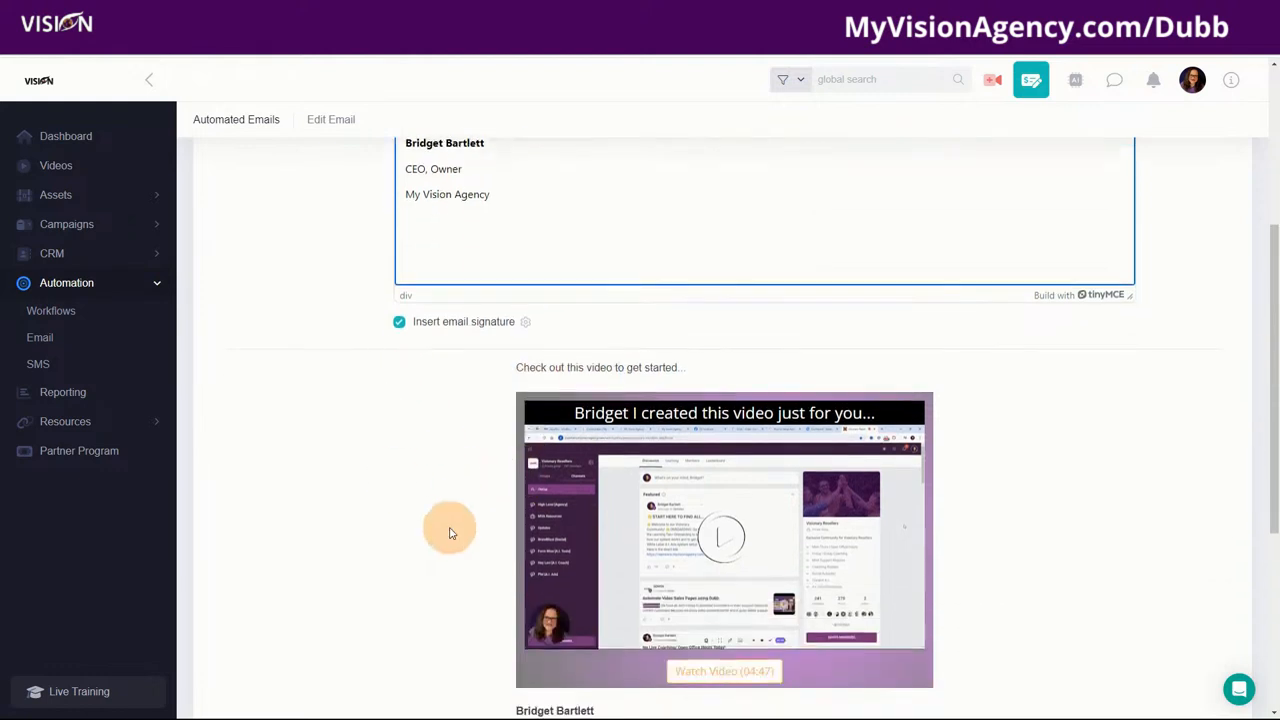
pyautogui.scroll(-2, 945, 420)
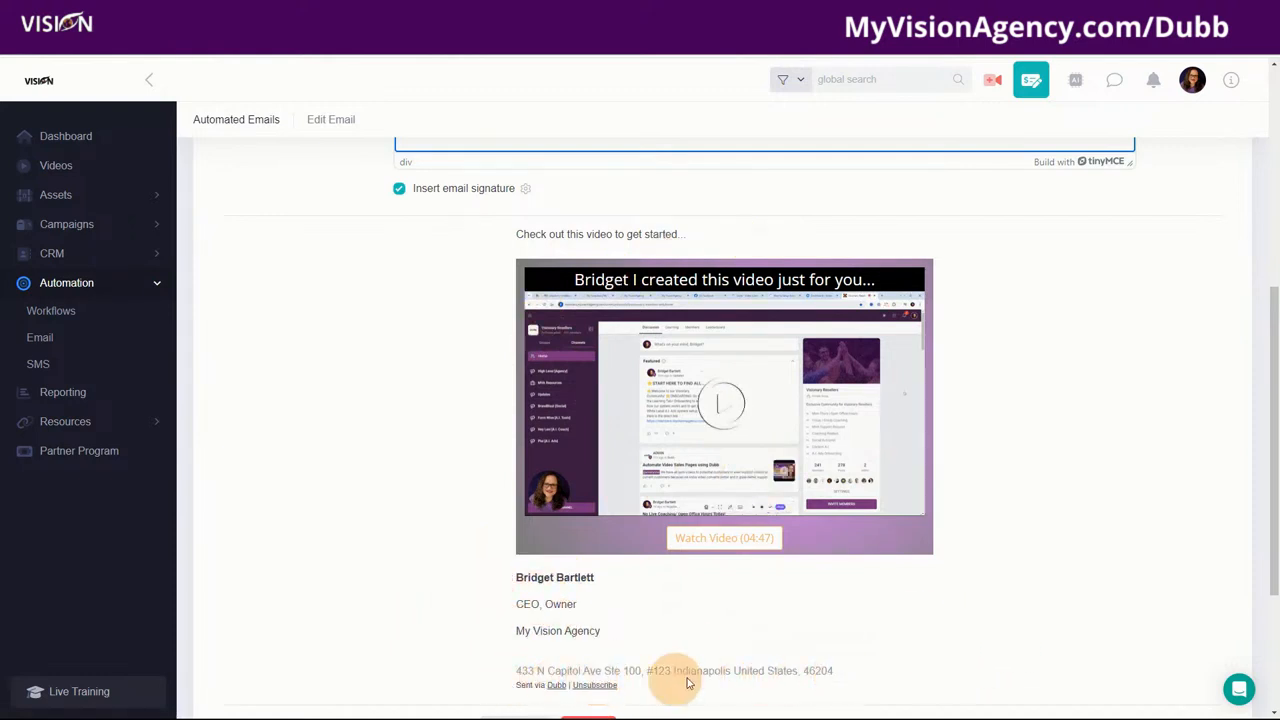
pyautogui.scroll(-2, 780, 640)
pyautogui.click(513, 534)
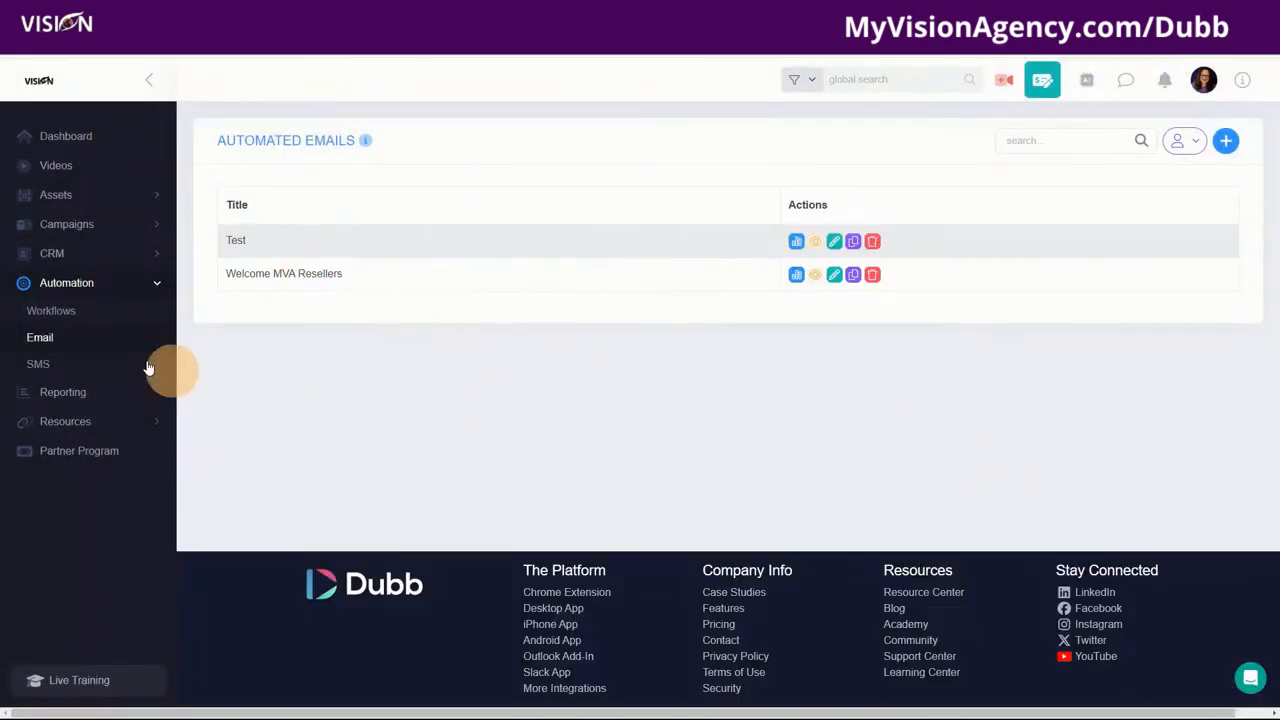
# Step: Create a new workflow named Test, leaving its trigger unset for now
pyautogui.click(55, 312)
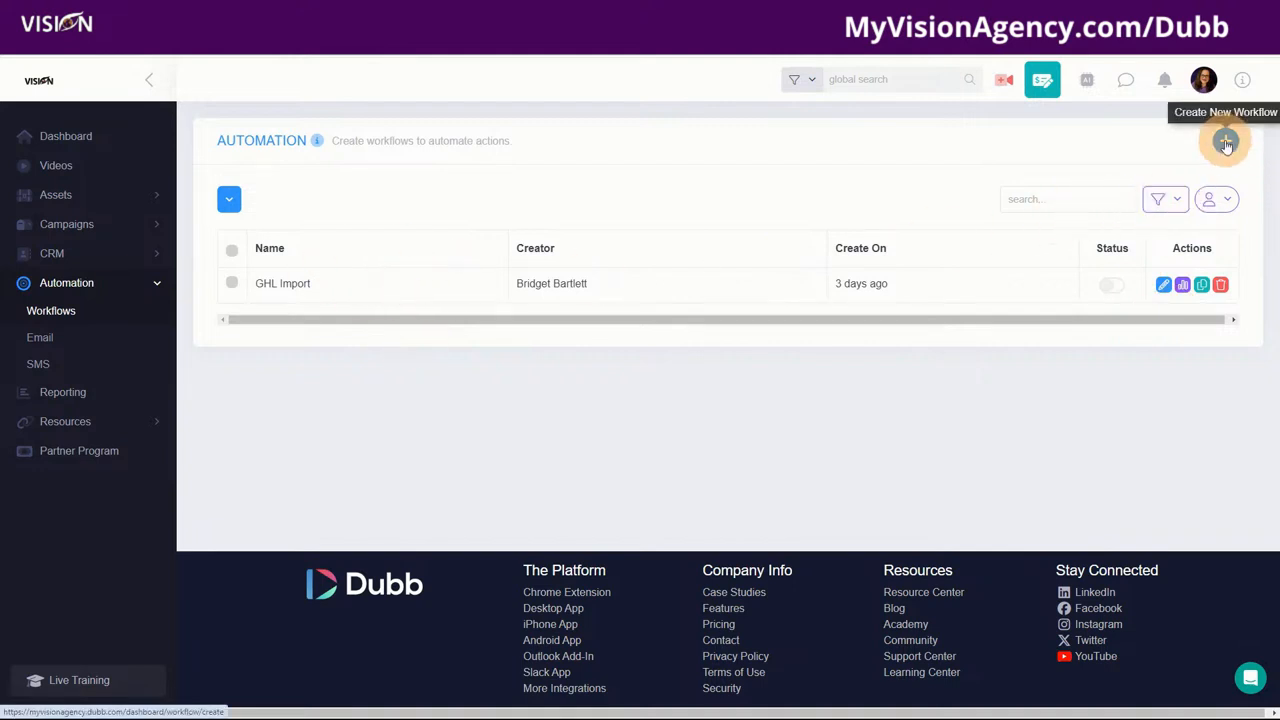
pyautogui.click(1228, 143)
pyautogui.click(528, 285)
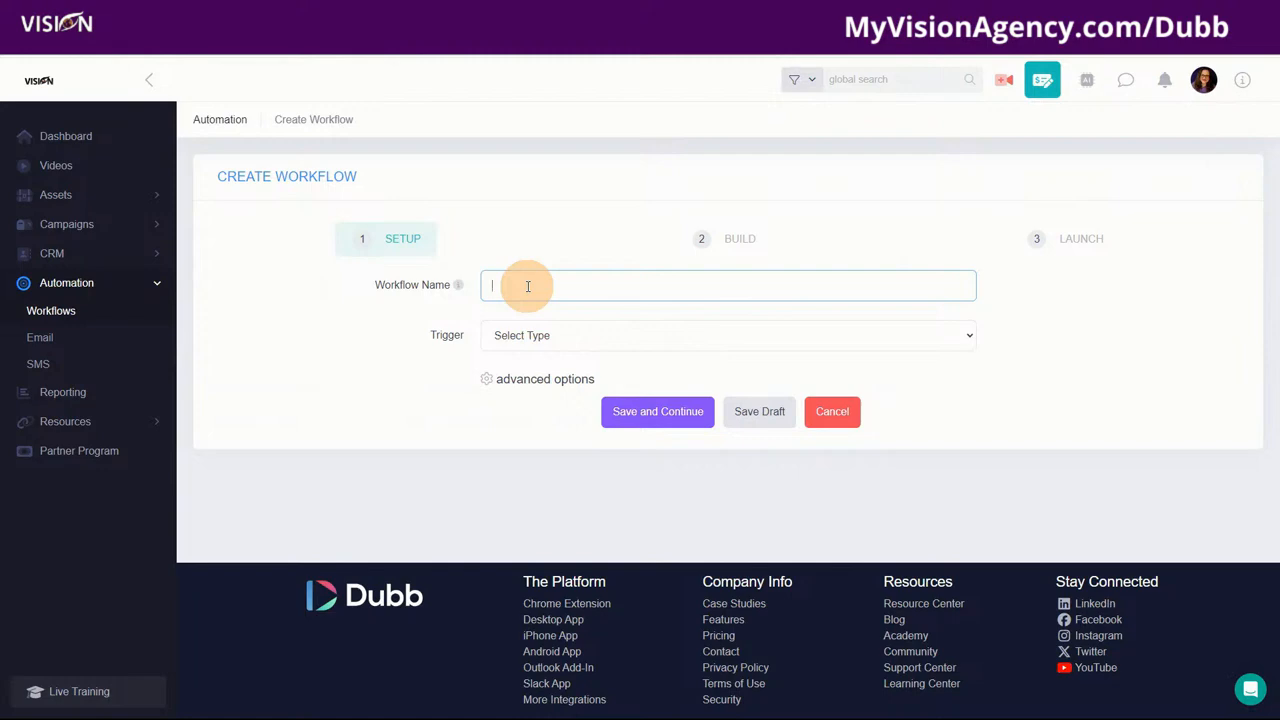
pyautogui.write('Test')
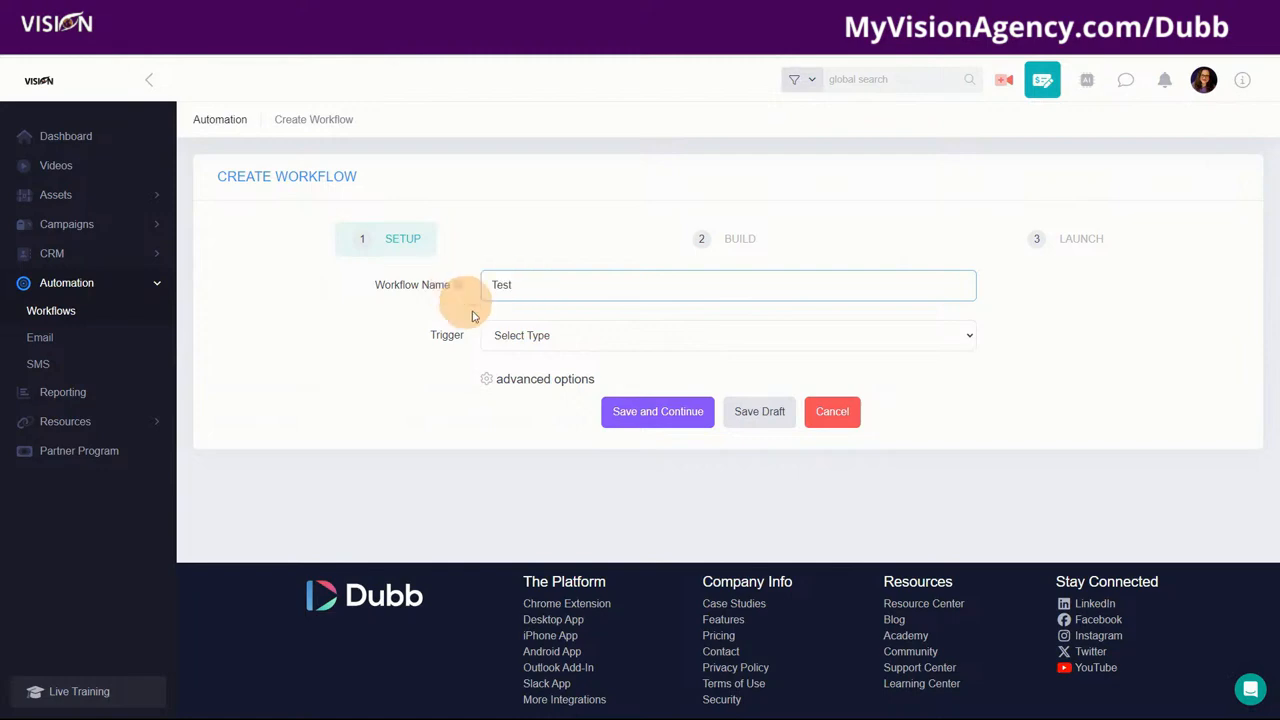
pyautogui.click(565, 337)
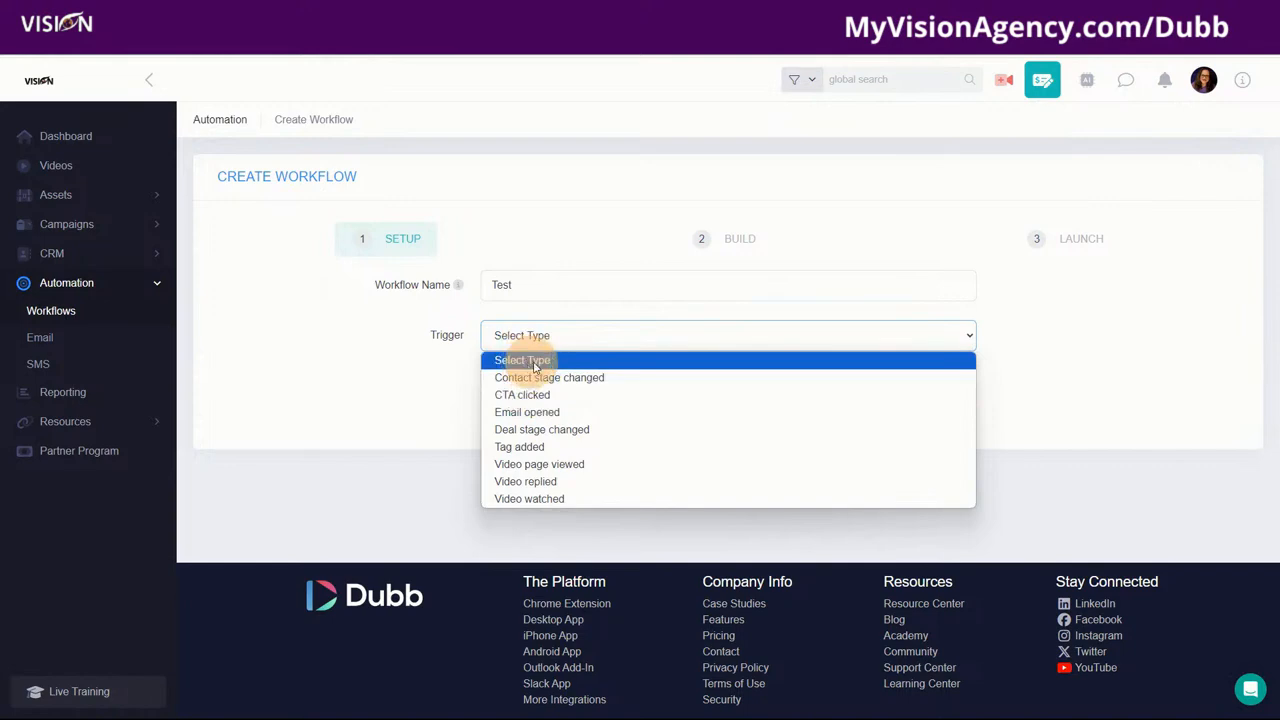
pyautogui.press('Escape')
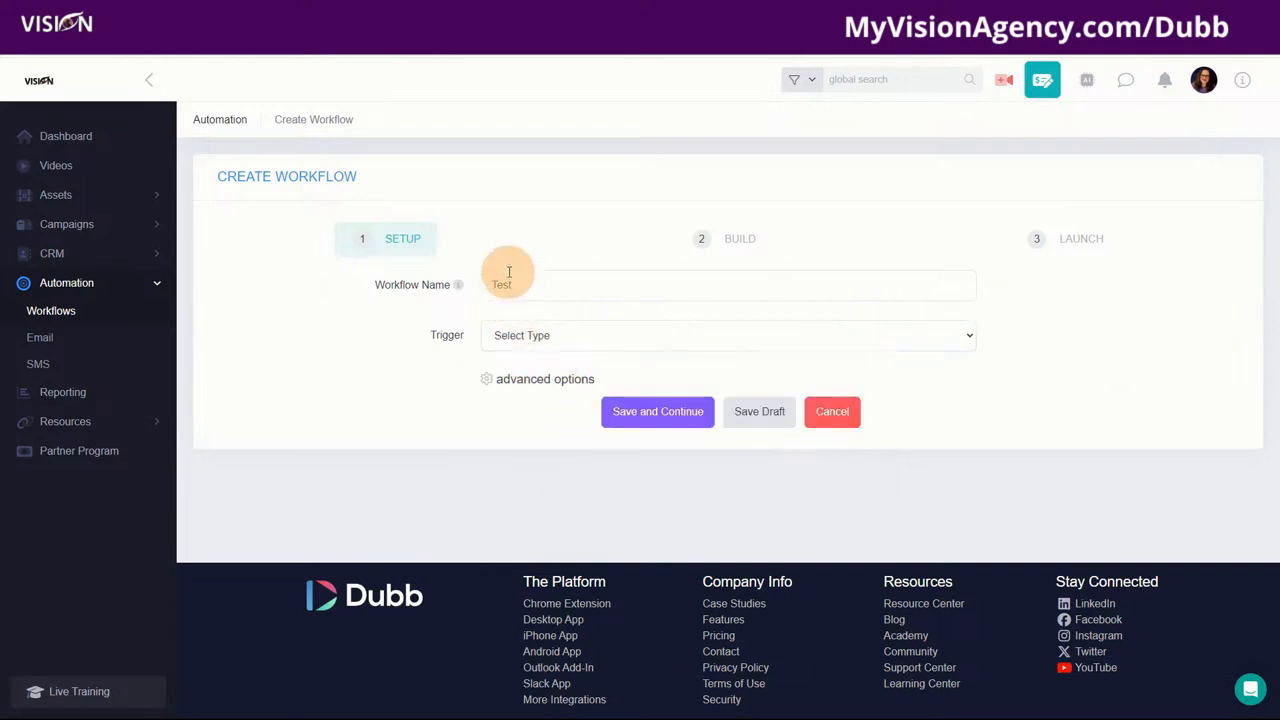
pyautogui.click(546, 342)
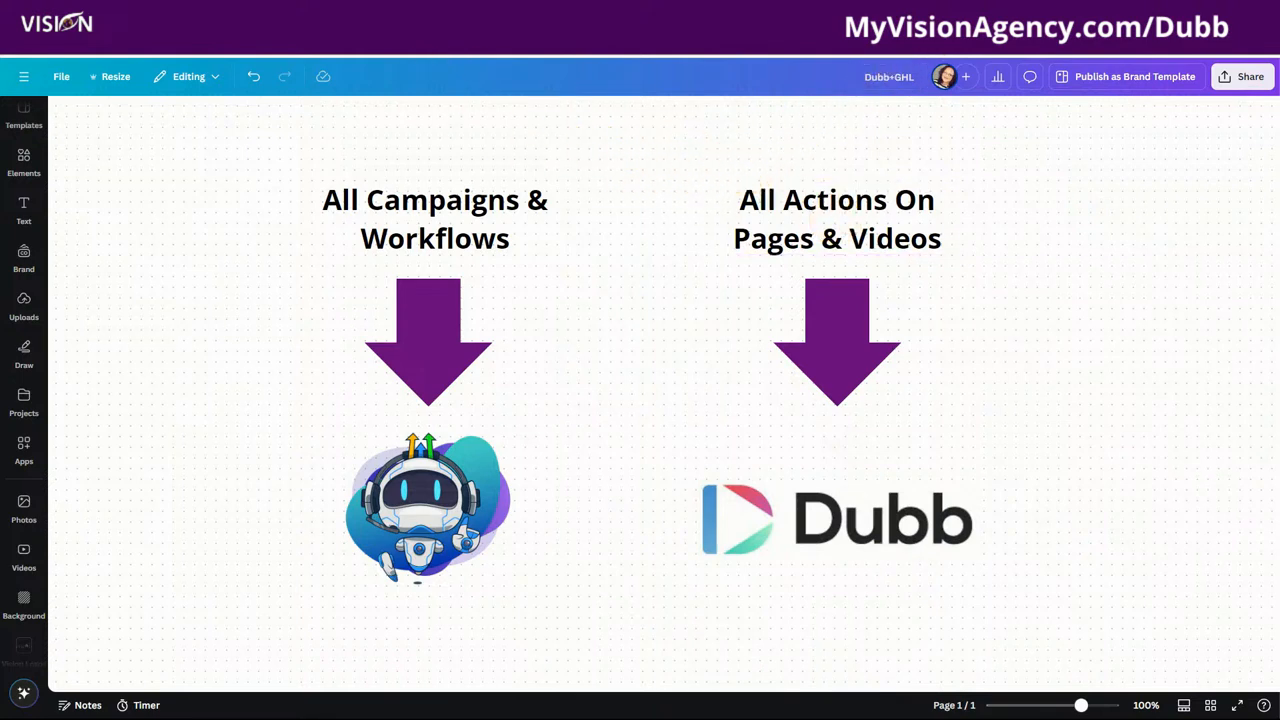
pyautogui.click(668, 40)
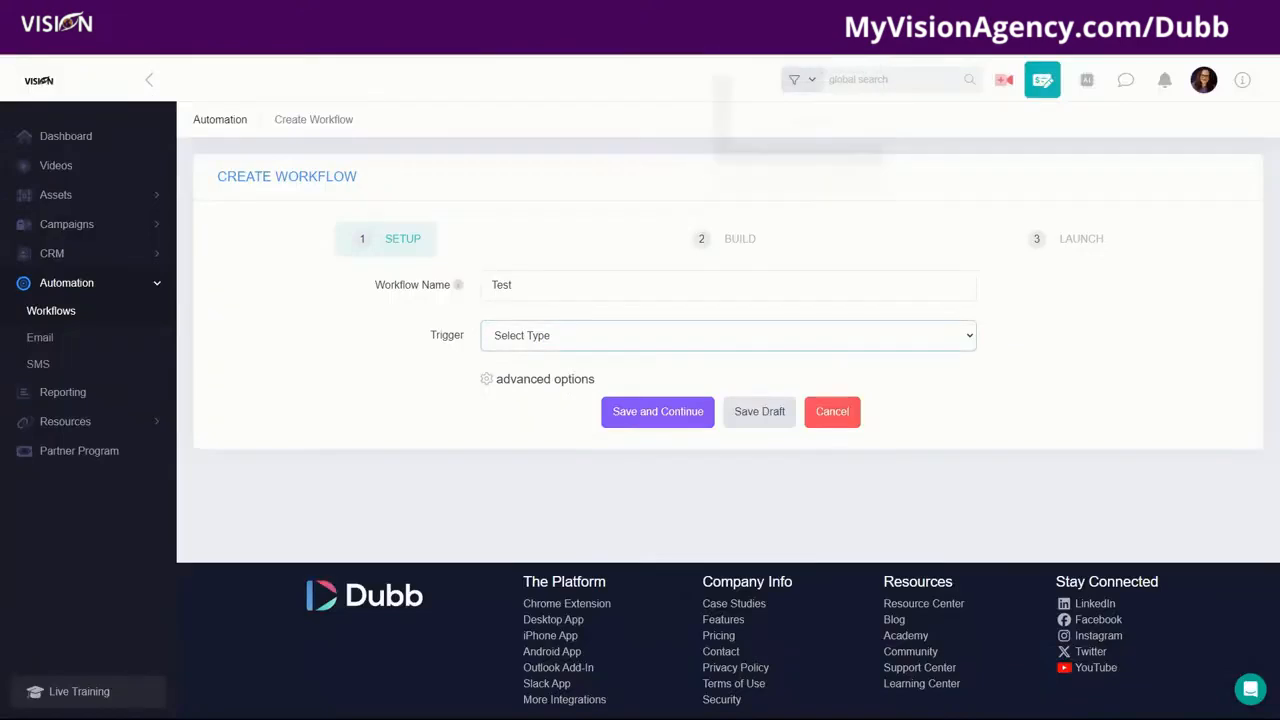
# Step: Set the trigger to Tag added, includes any of, with the GHL Import tag
pyautogui.click(538, 335)
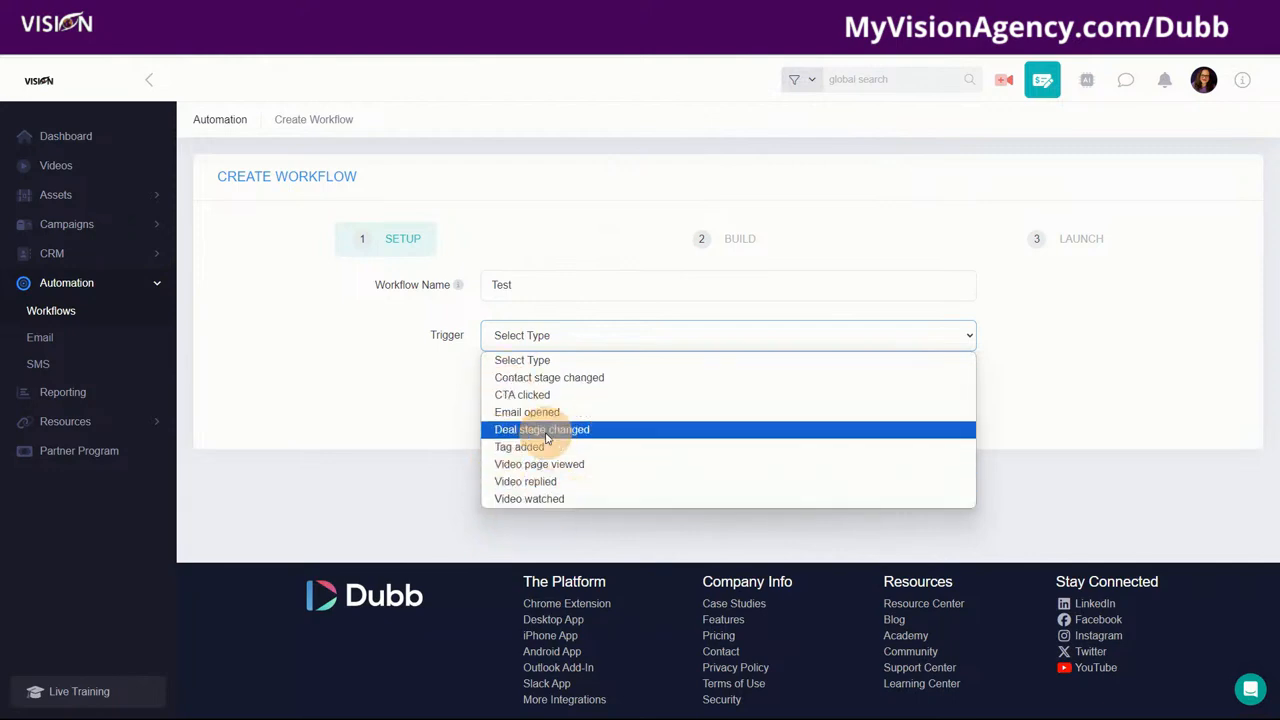
pyautogui.click(518, 448)
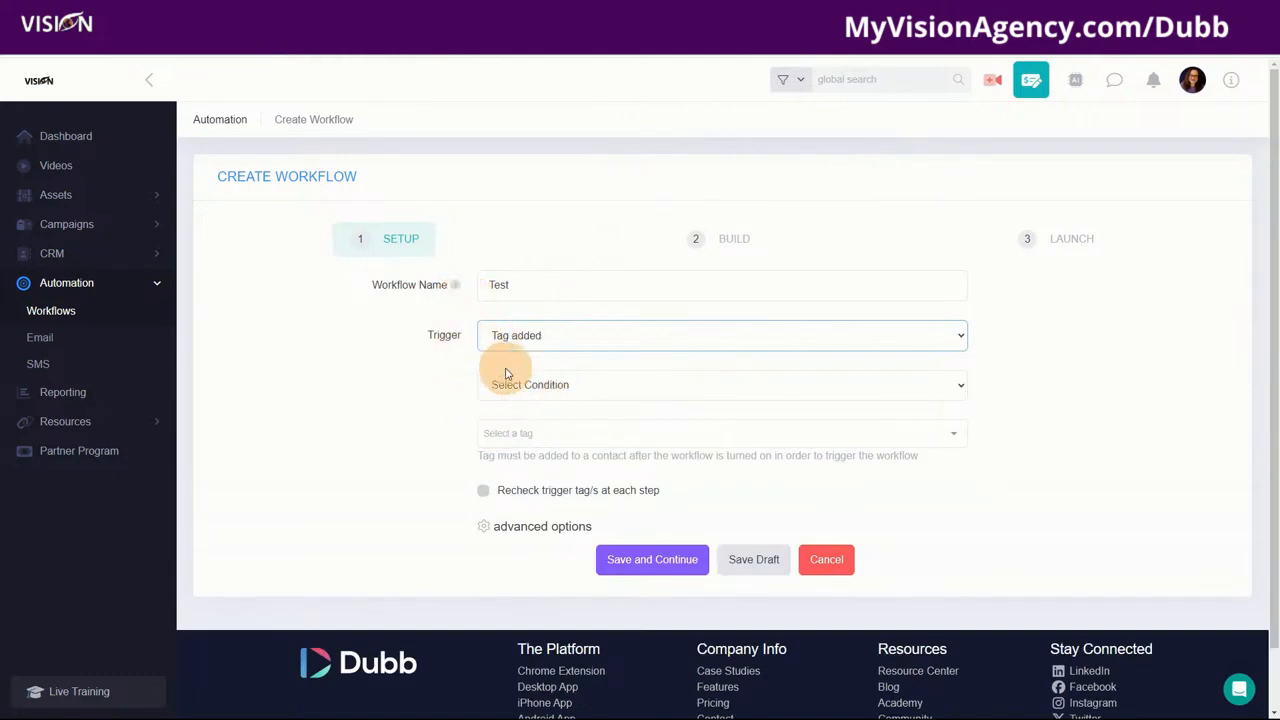
pyautogui.click(546, 388)
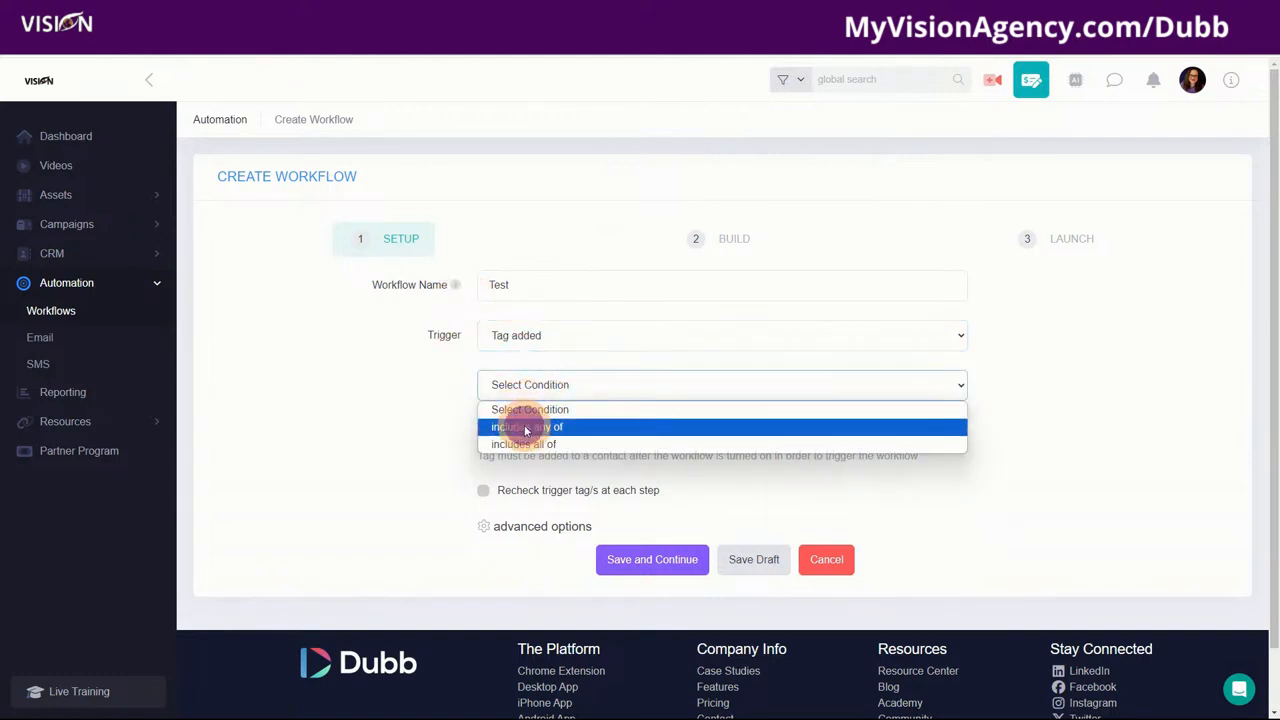
pyautogui.click(526, 426)
pyautogui.click(561, 431)
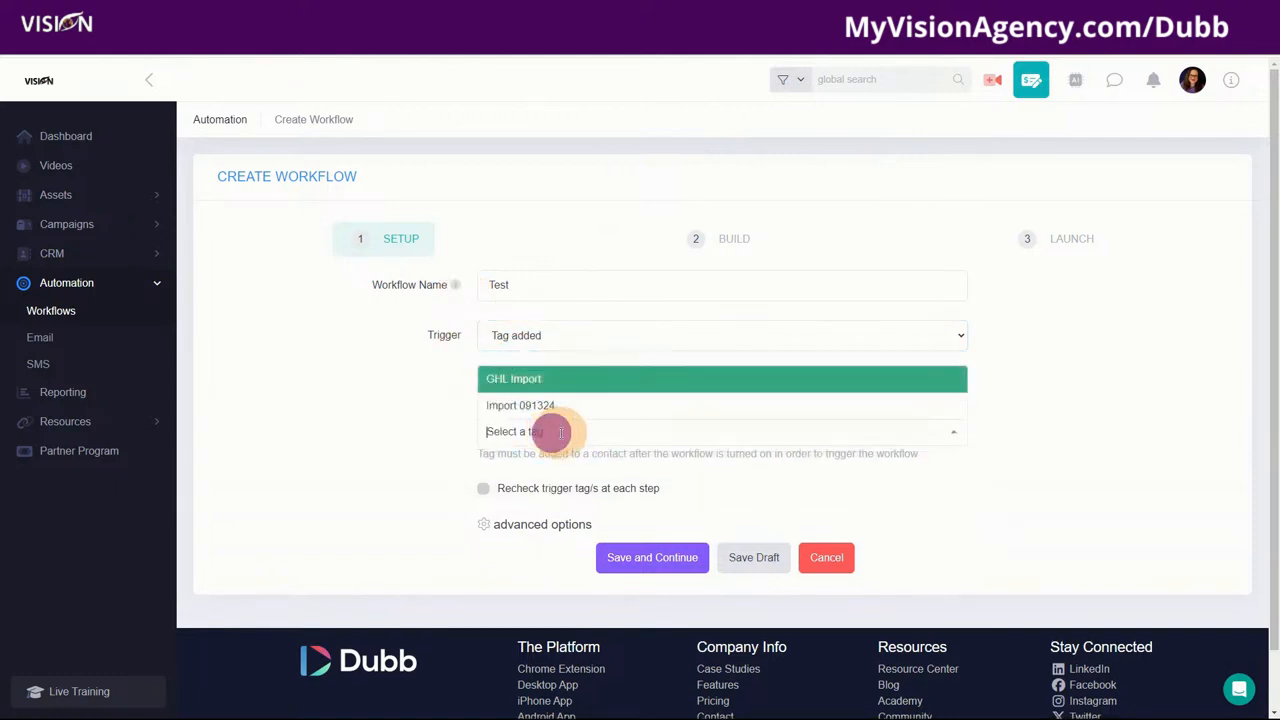
pyautogui.click(515, 382)
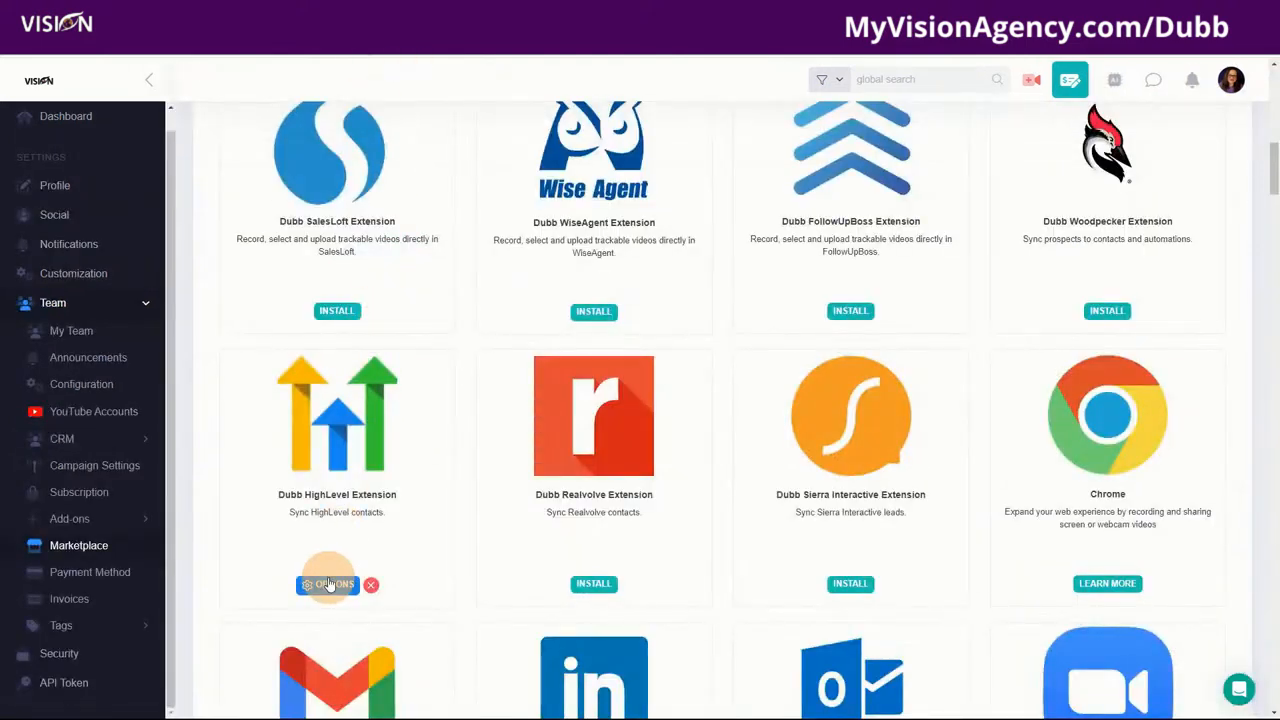
# Step: Review the Dubb HighLevel Extension's contact tag options in Marketplace
pyautogui.click(329, 584)
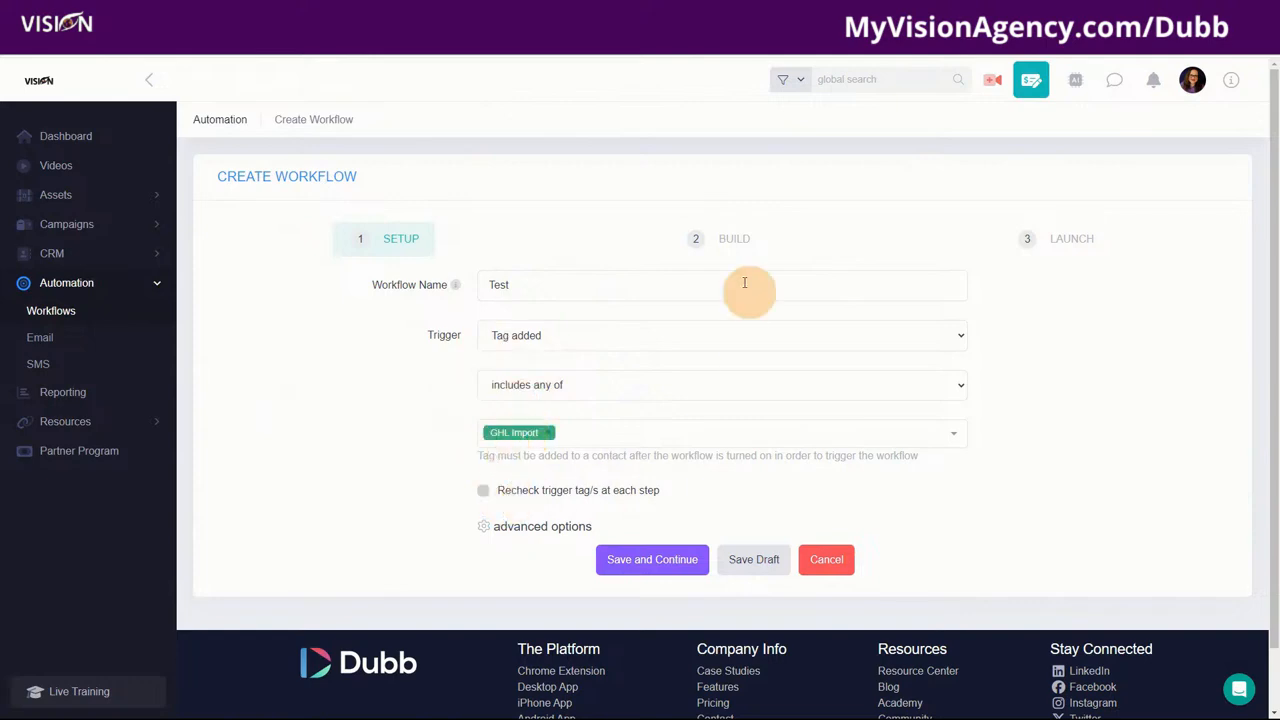
# Step: Enable rechecking the trigger tag at each step, confirm America/New York timezone, and save
pyautogui.click(482, 490)
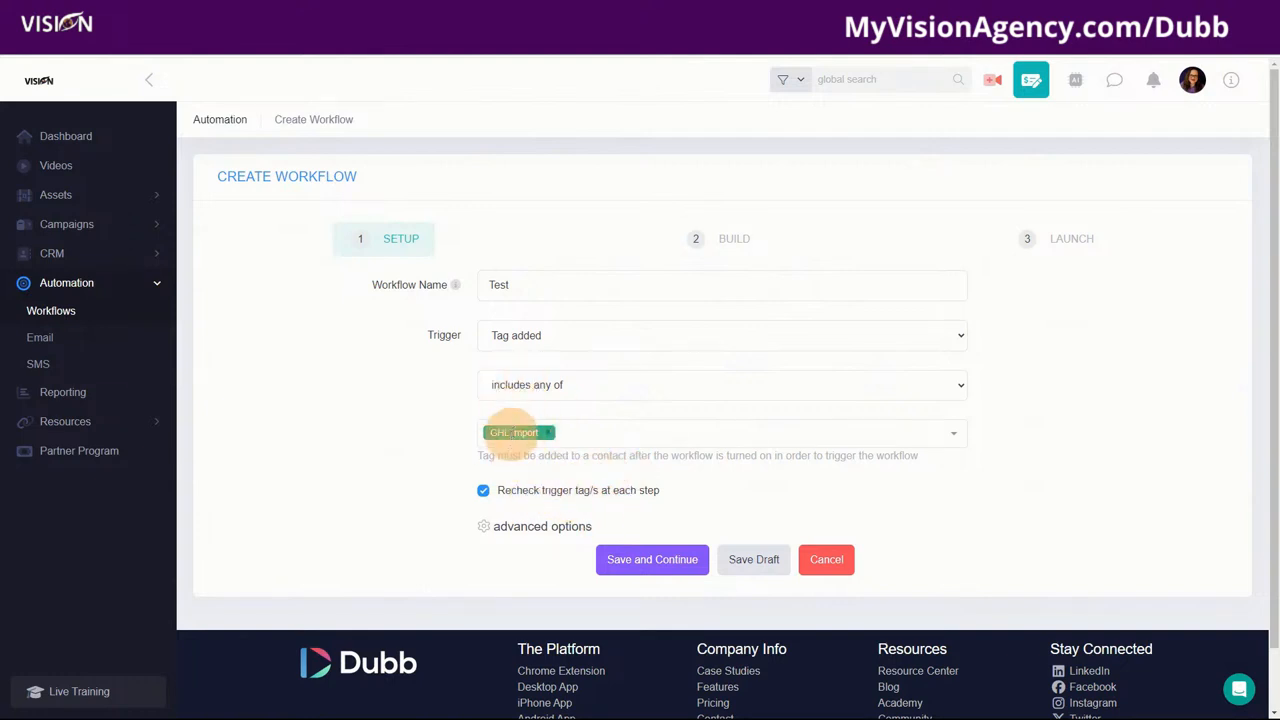
pyautogui.click(549, 527)
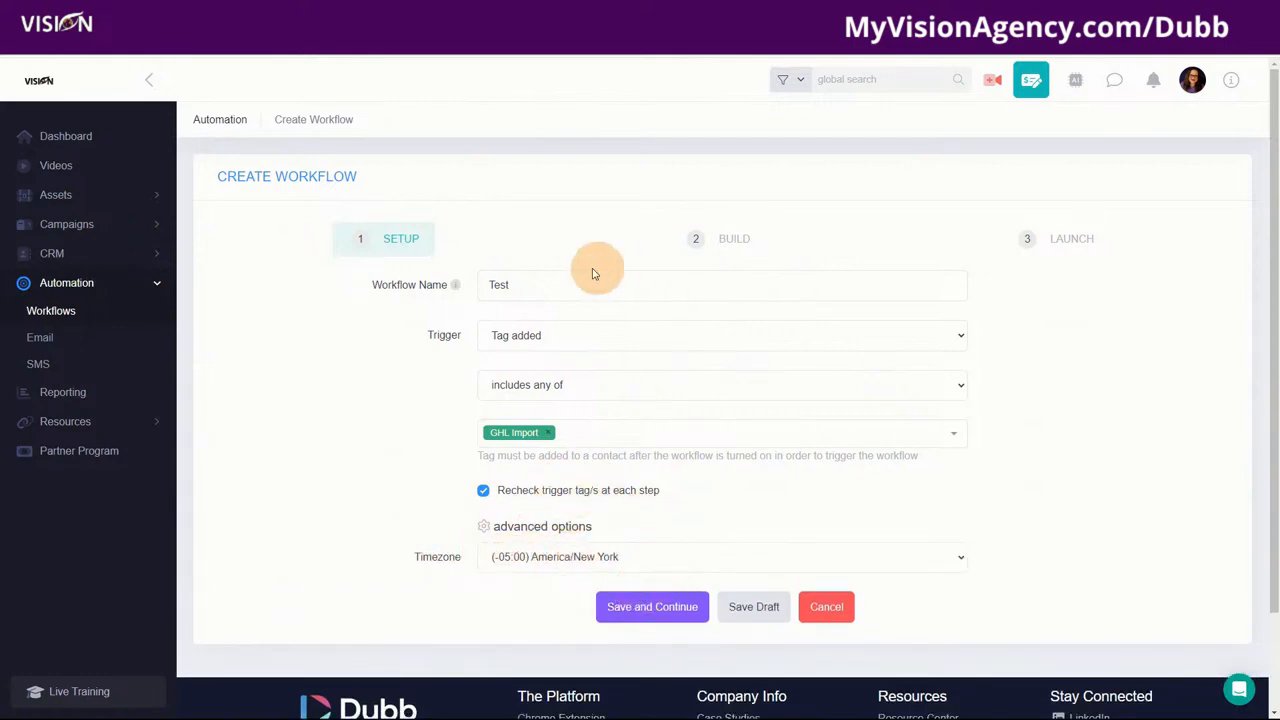
pyautogui.click(651, 606)
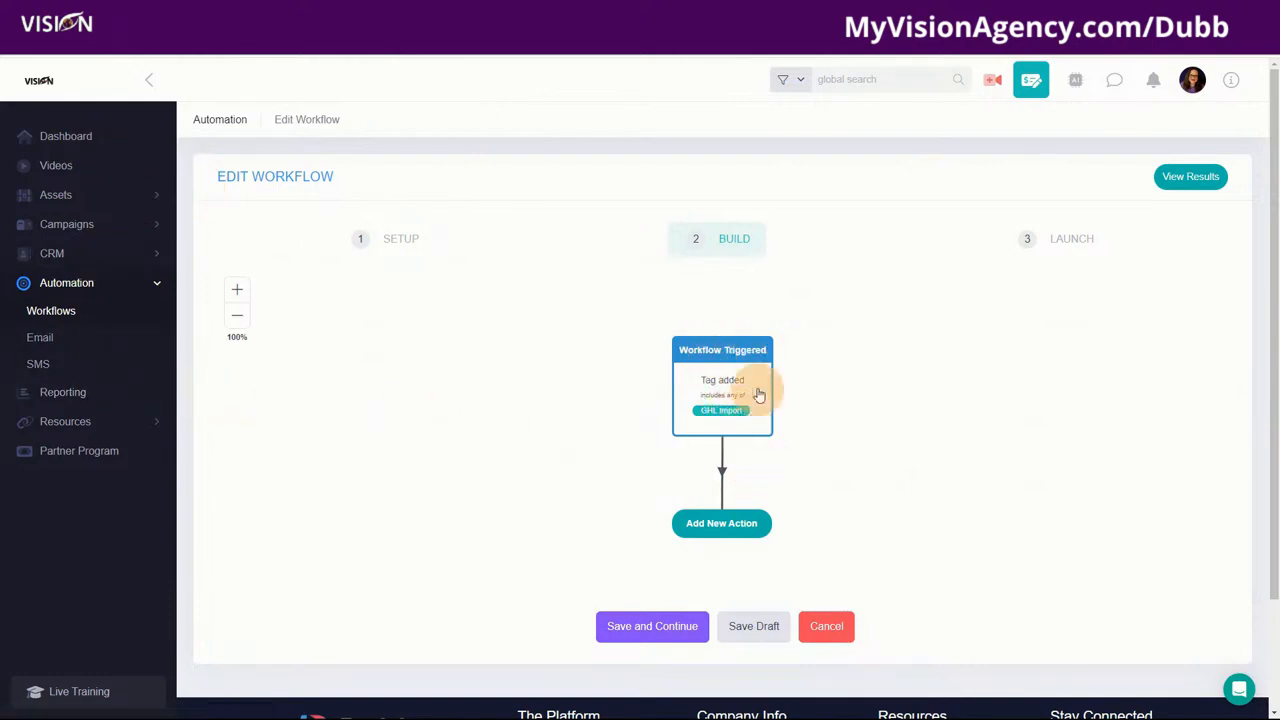
# Step: Add an If/Then Branch action right after the Tag added trigger
pyautogui.click(733, 527)
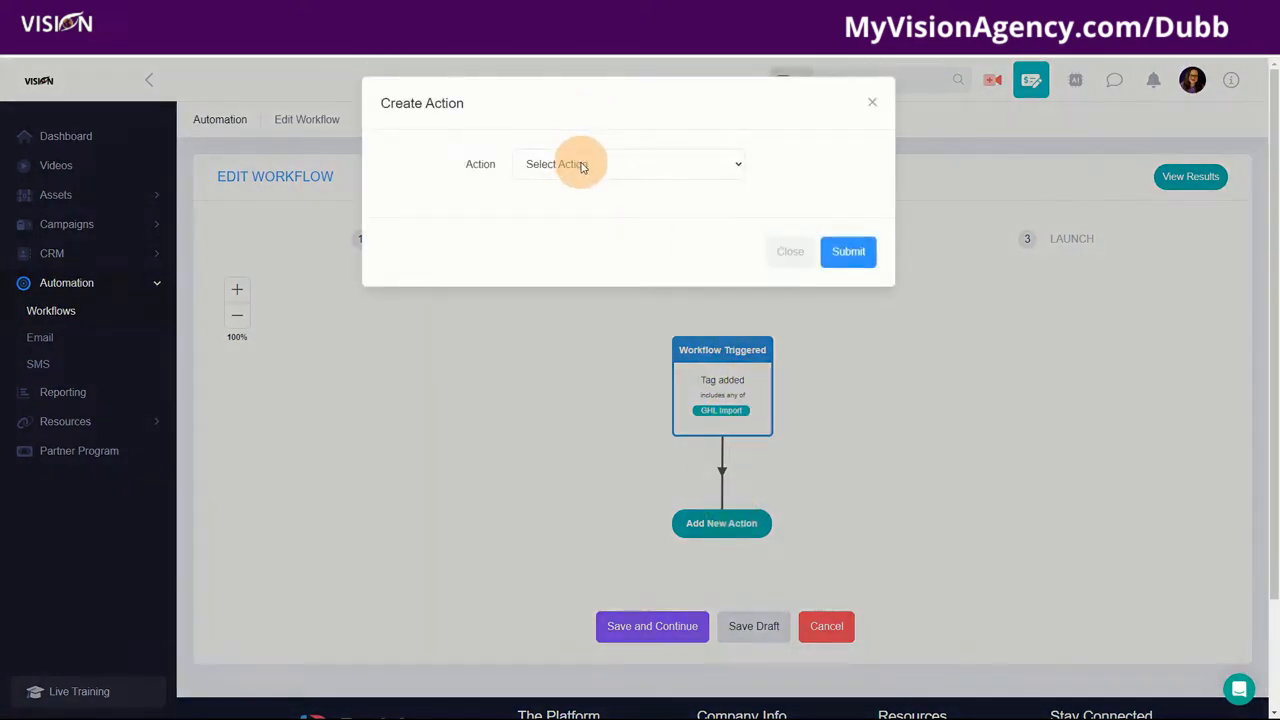
pyautogui.click(563, 168)
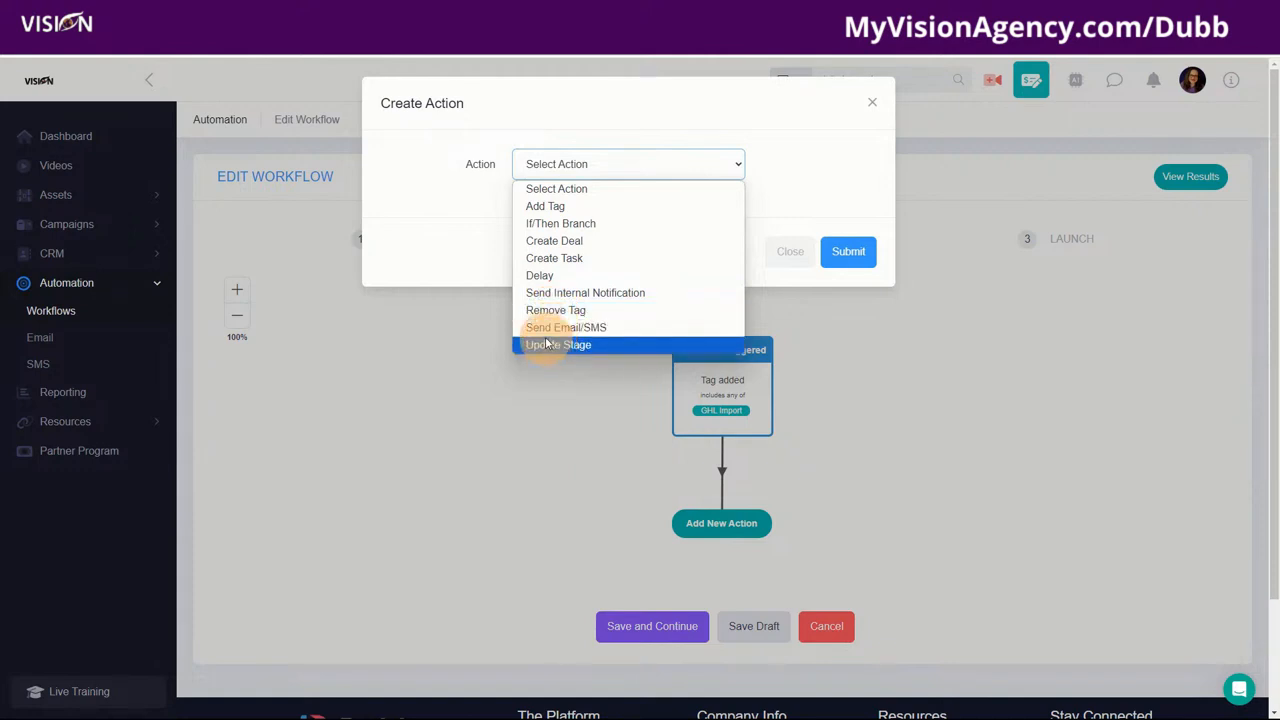
pyautogui.click(555, 226)
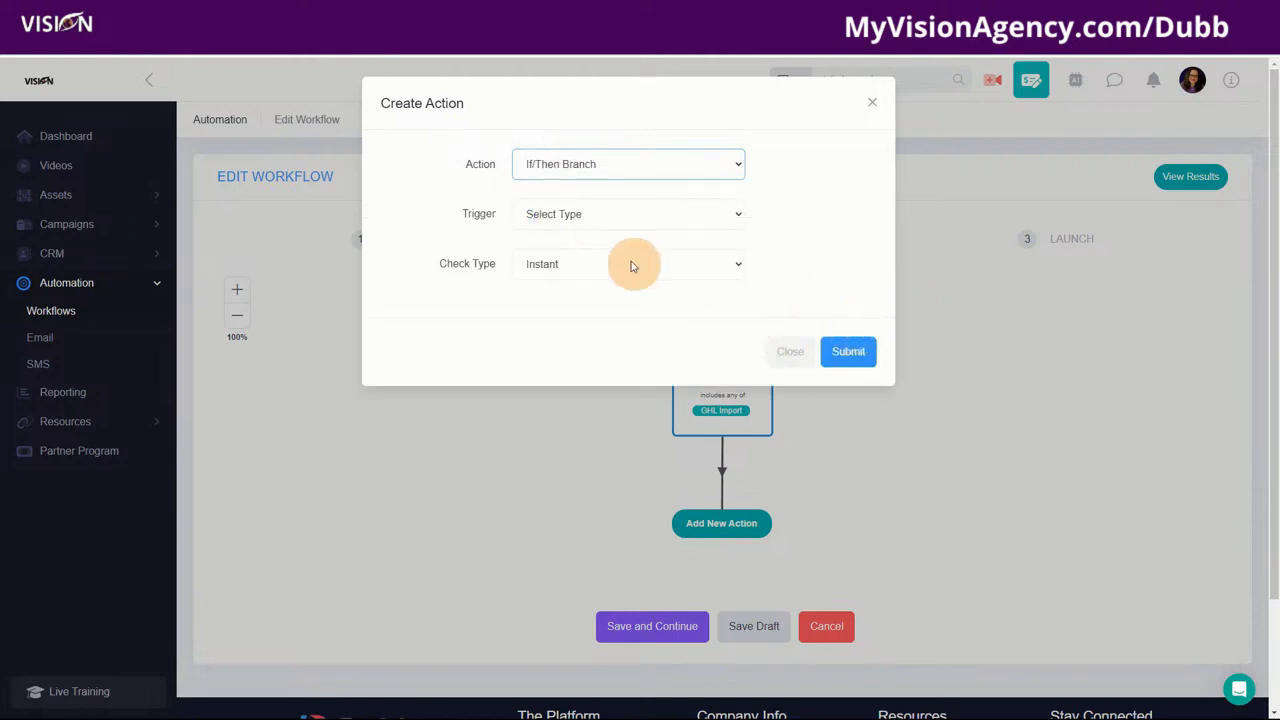
# Step: Branch on Video replied, matching any of the chosen videos, with the Visionary Reseller welcome video selected
pyautogui.click(560, 215)
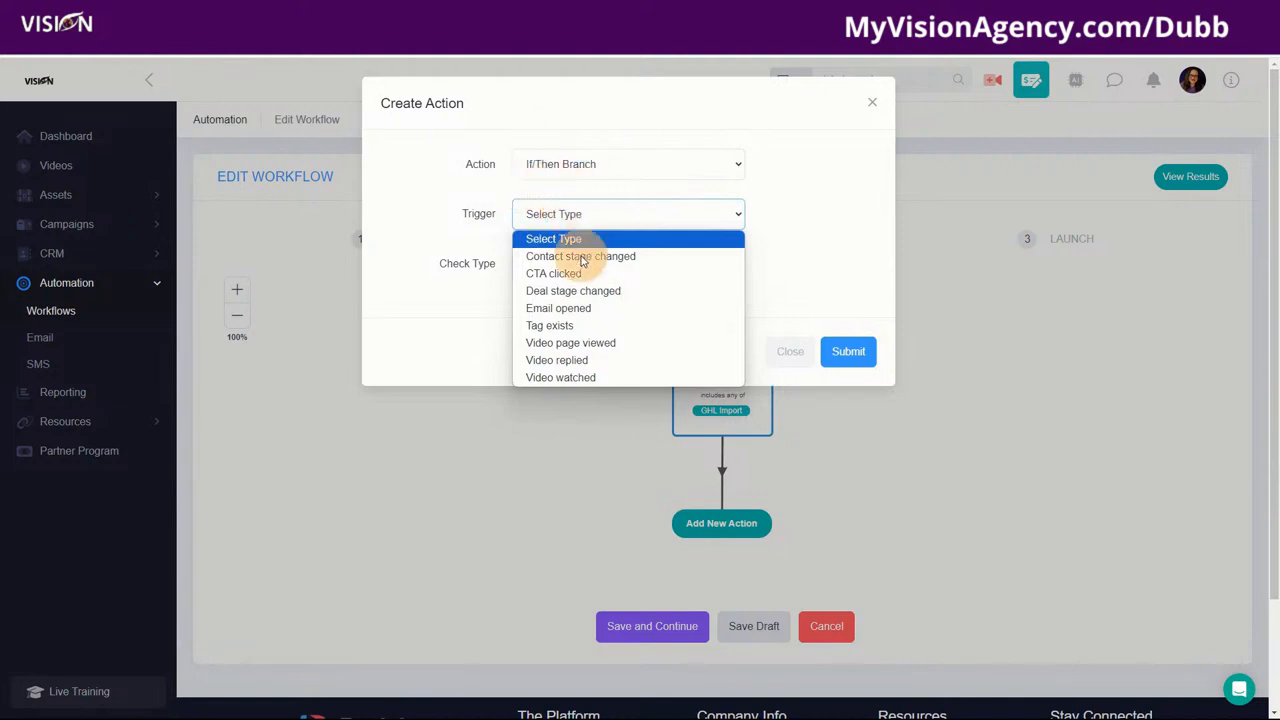
pyautogui.click(549, 362)
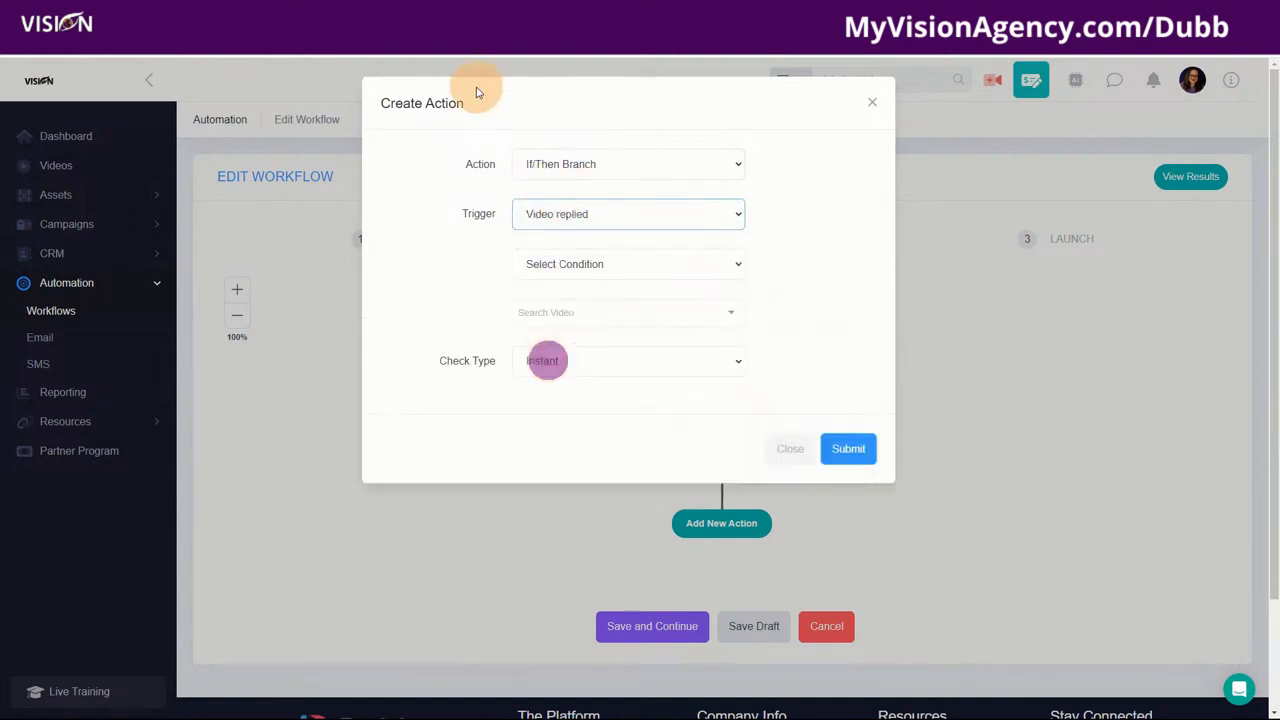
pyautogui.click(560, 264)
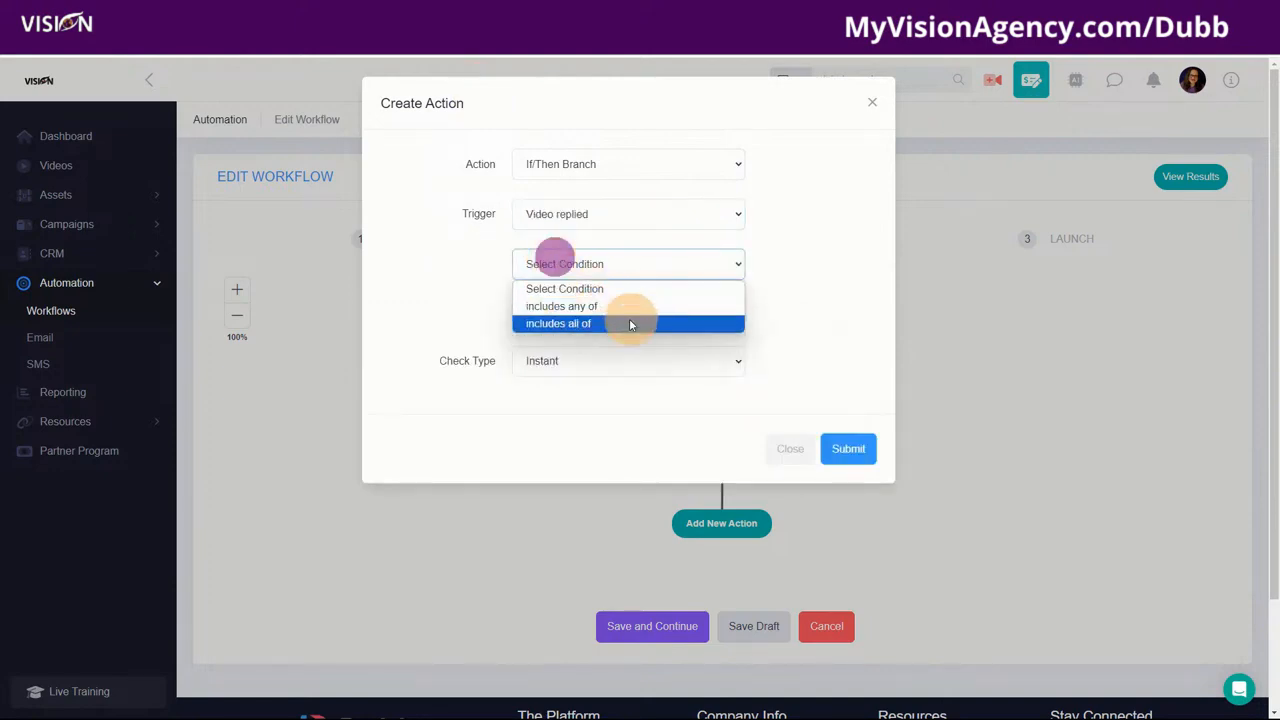
pyautogui.click(585, 306)
pyautogui.click(553, 311)
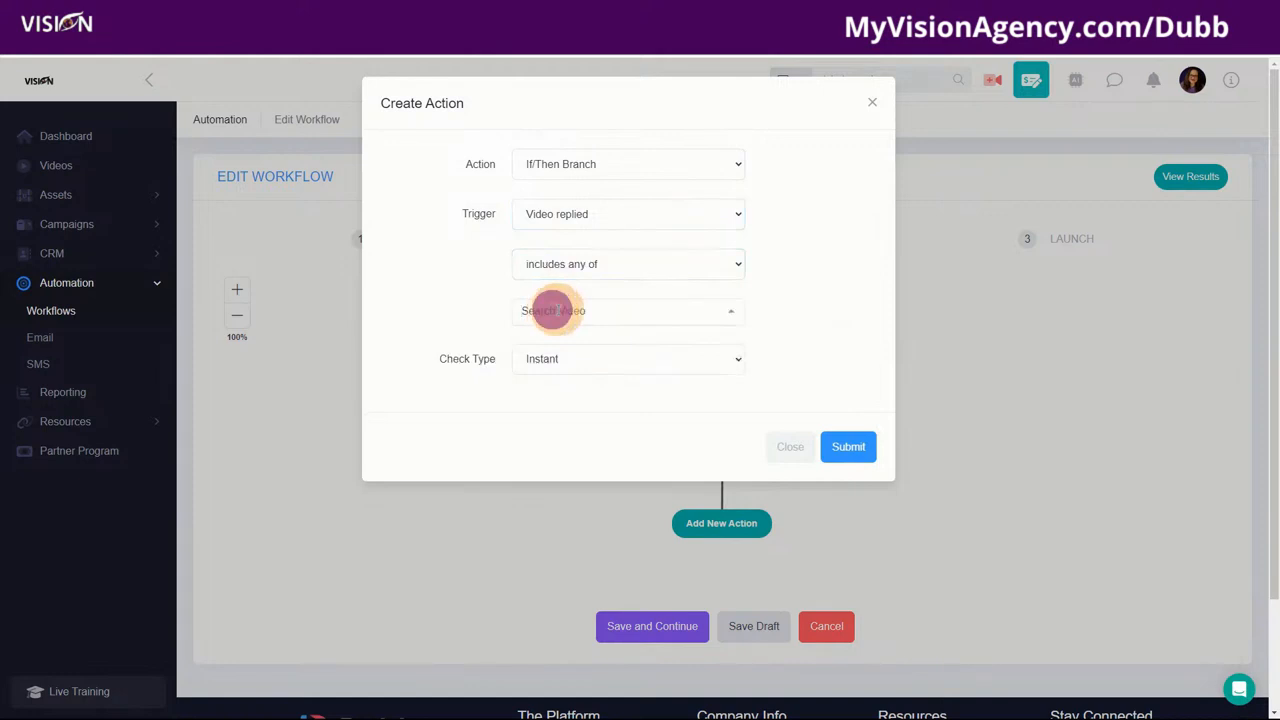
pyautogui.write('a')
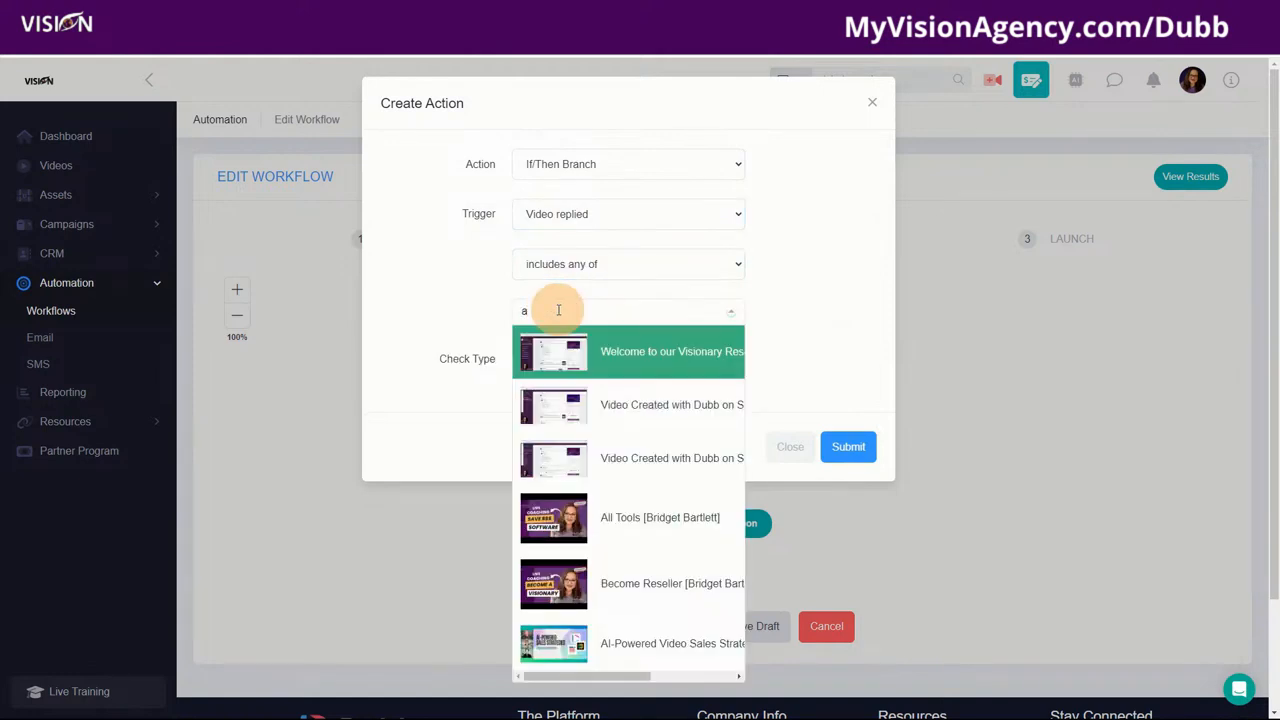
pyautogui.click(609, 358)
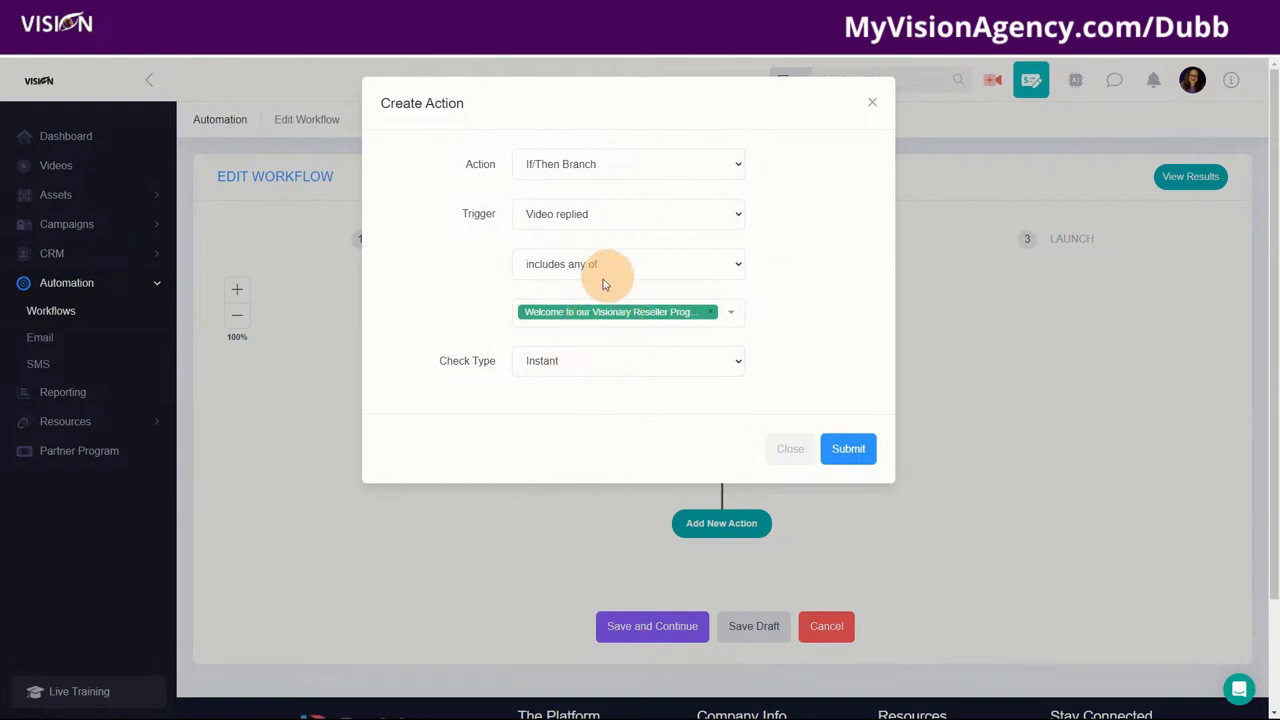
# Step: Make the check Delayed, failing on timeout, with a maximum wait of 2 Days
pyautogui.click(557, 364)
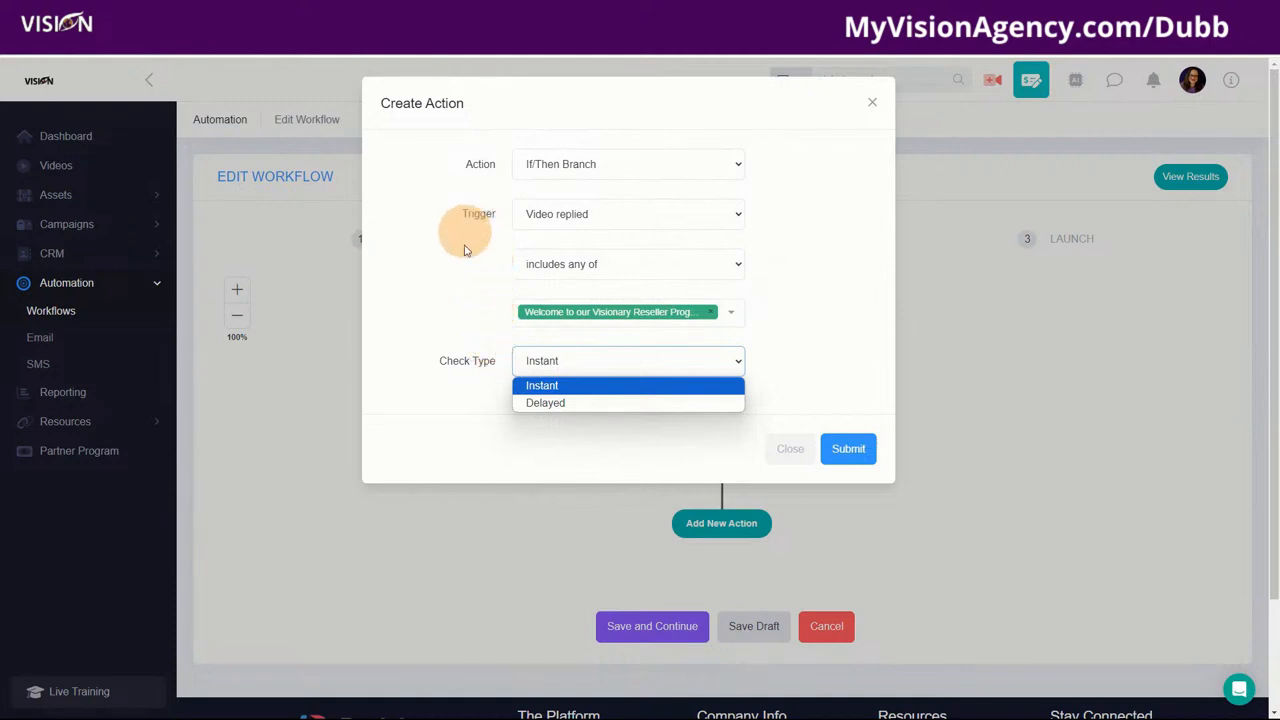
pyautogui.click(530, 403)
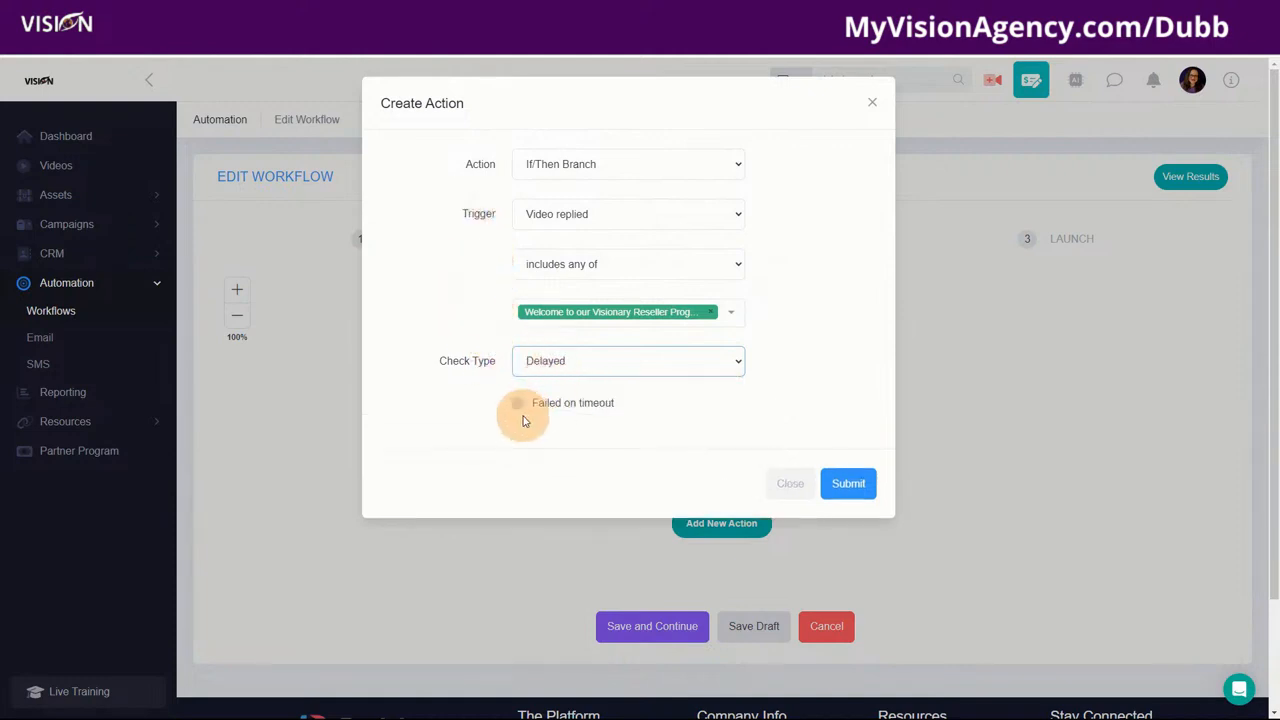
pyautogui.click(519, 405)
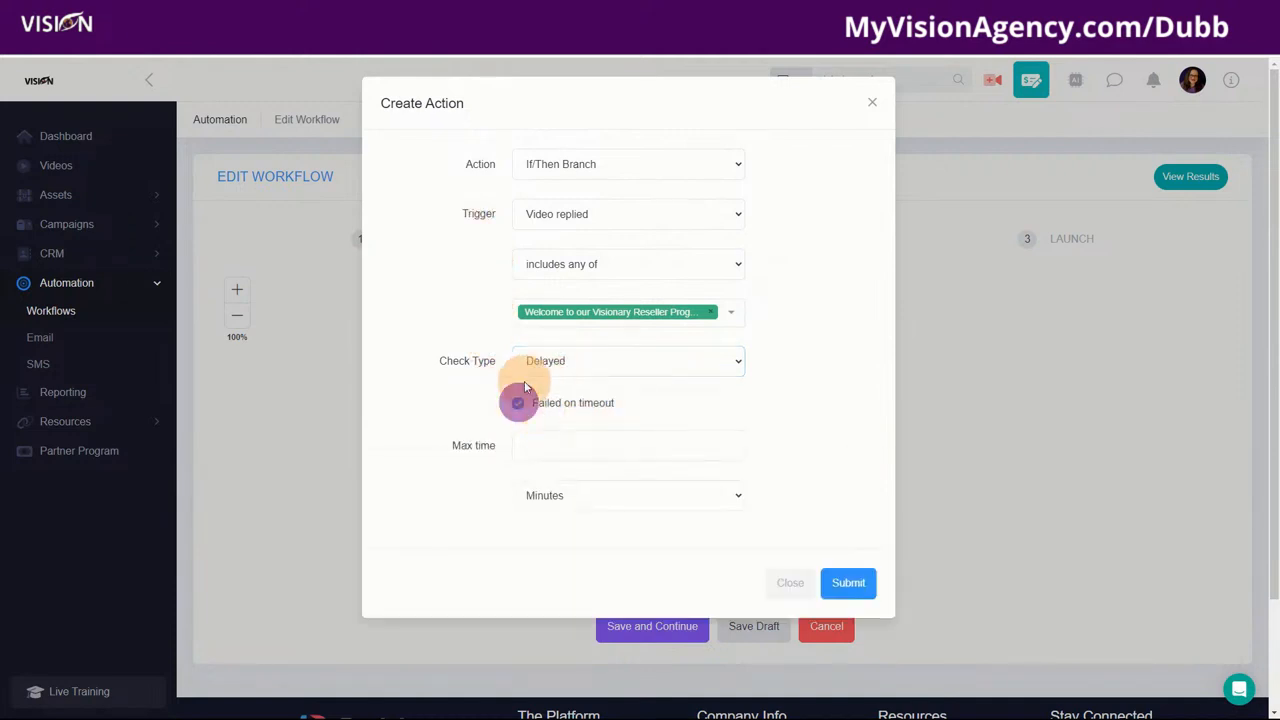
pyautogui.click(561, 445)
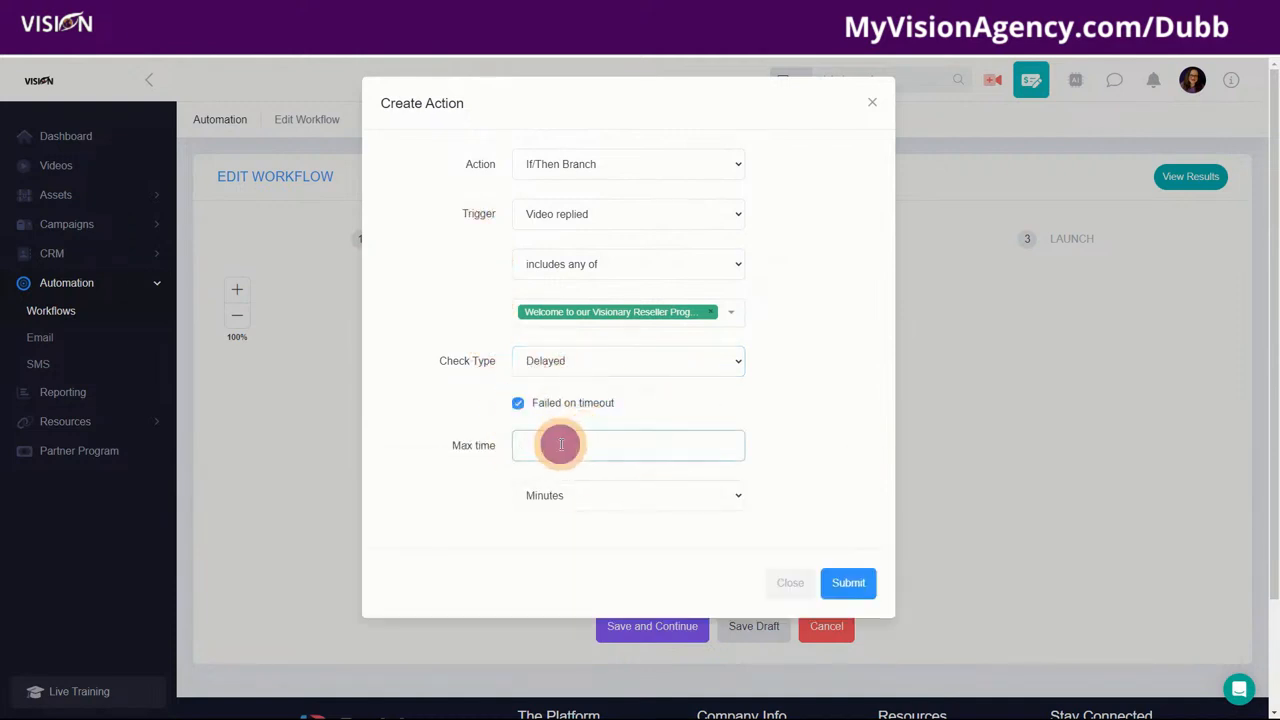
pyautogui.write('2')
pyautogui.click(557, 497)
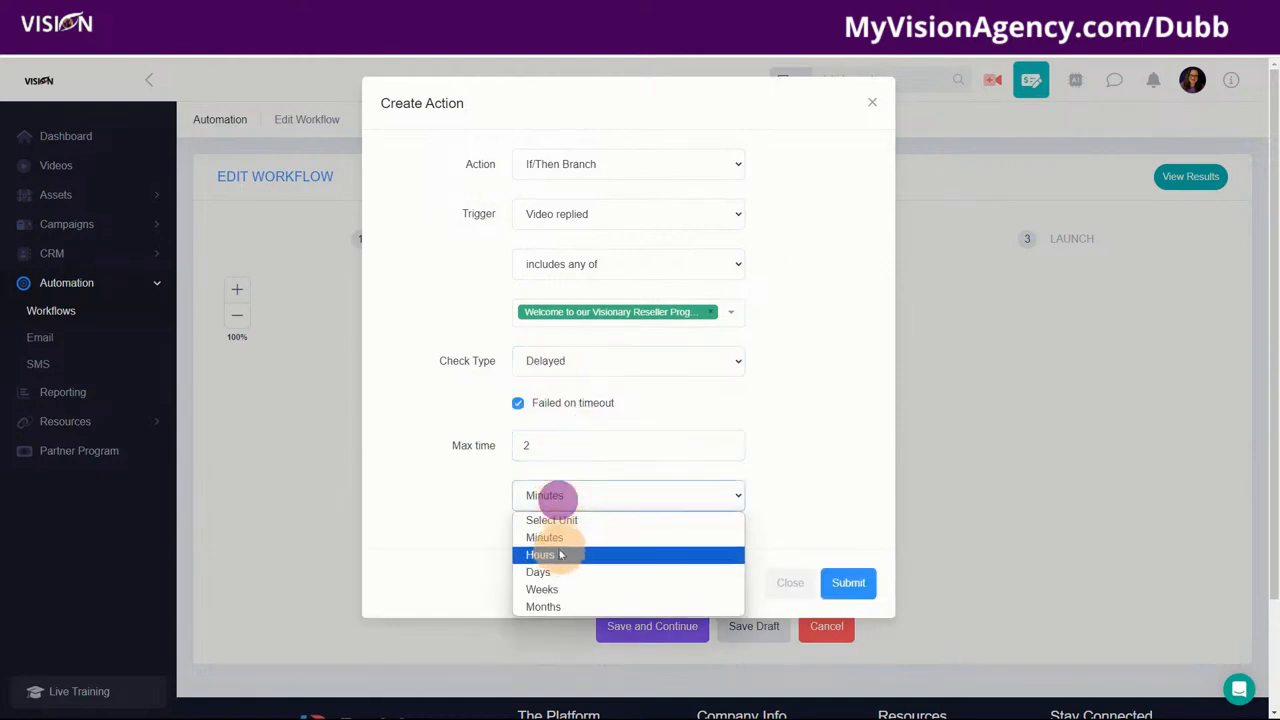
pyautogui.click(557, 573)
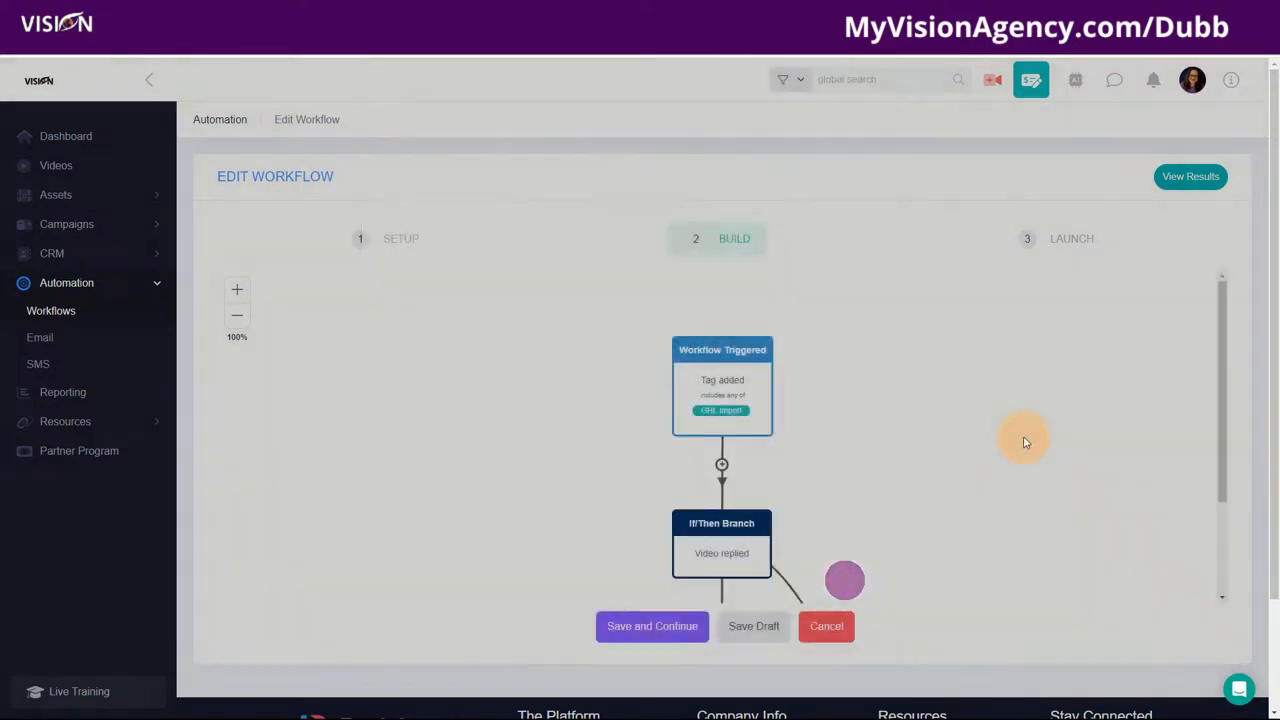
# Step: Add a Send Email/SMS action on the yes path that sends the Test email campaign
pyautogui.scroll(-2, 905, 511)
pyautogui.scroll(-2, 731, 440)
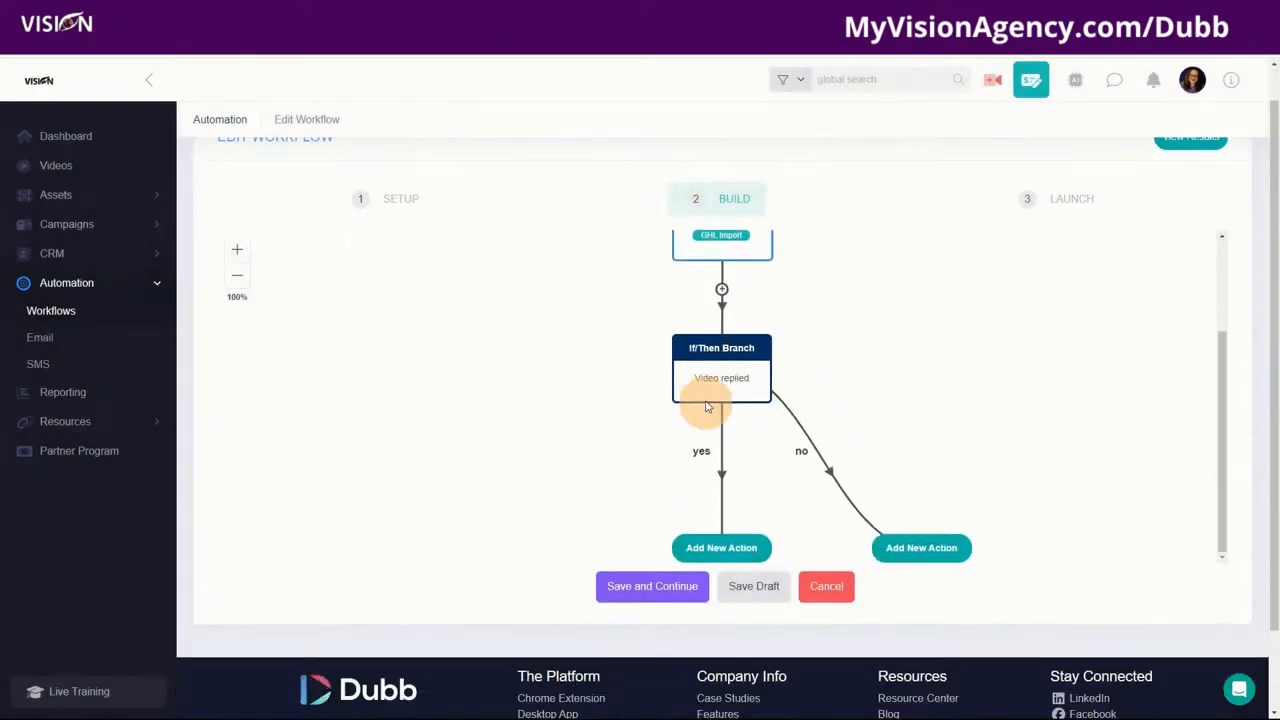
pyautogui.moveTo(634, 331); pyautogui.dragTo(537, 263)
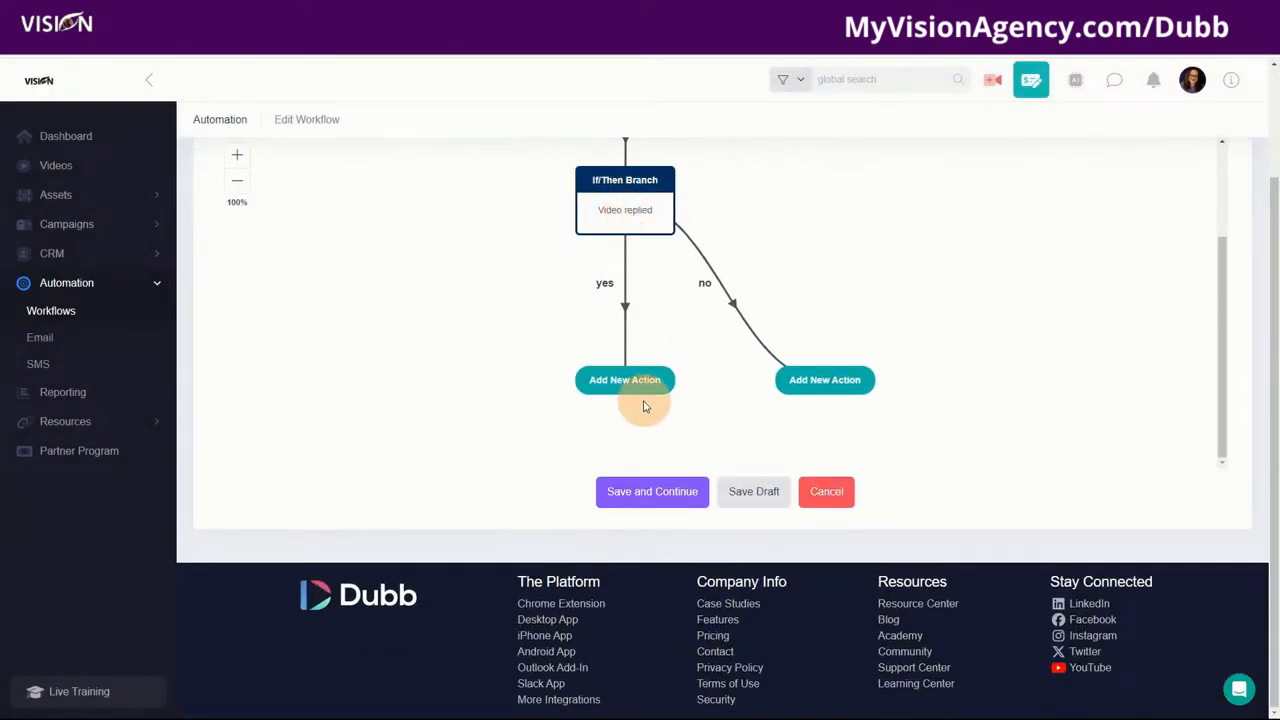
pyautogui.click(617, 386)
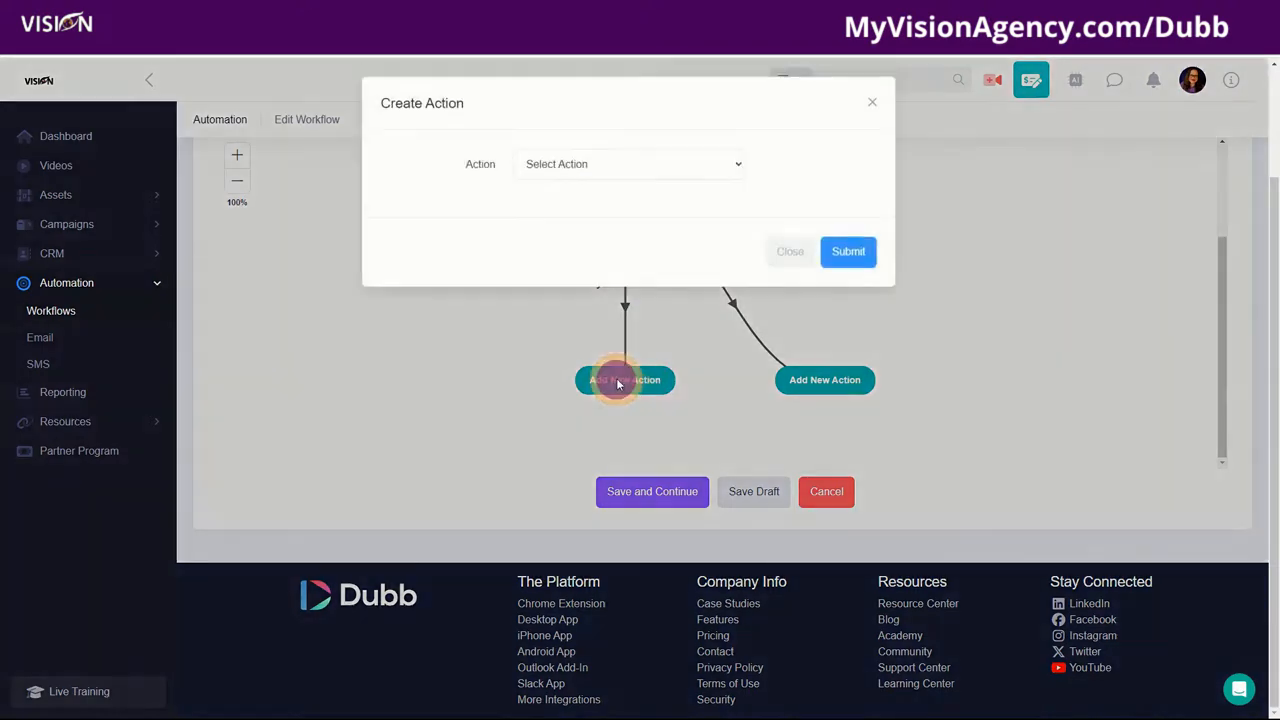
pyautogui.click(551, 163)
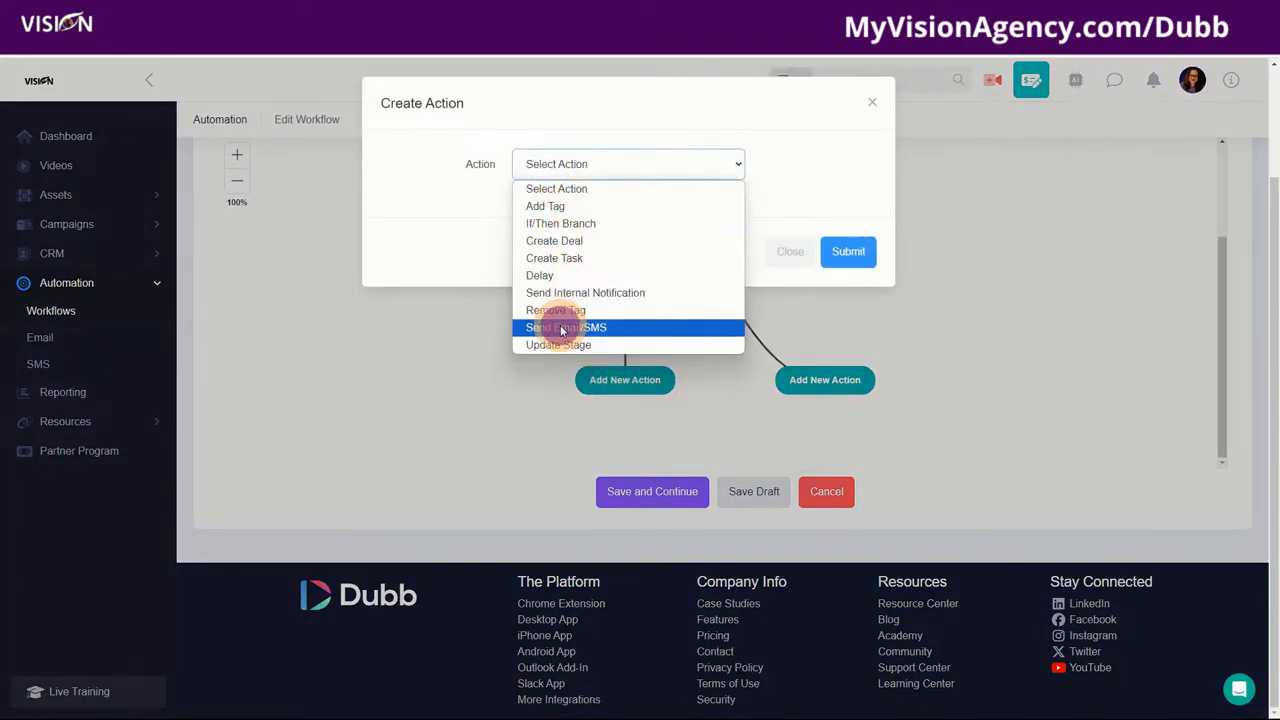
pyautogui.click(560, 327)
pyautogui.click(570, 213)
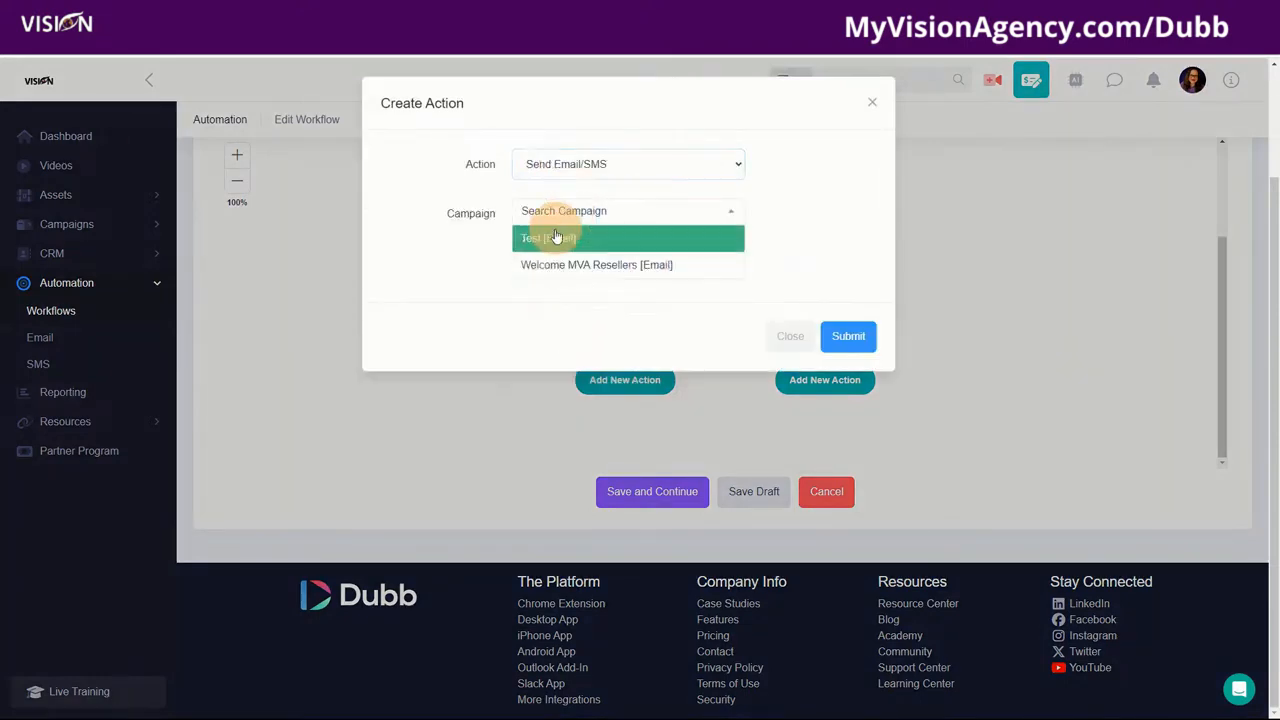
pyautogui.click(560, 238)
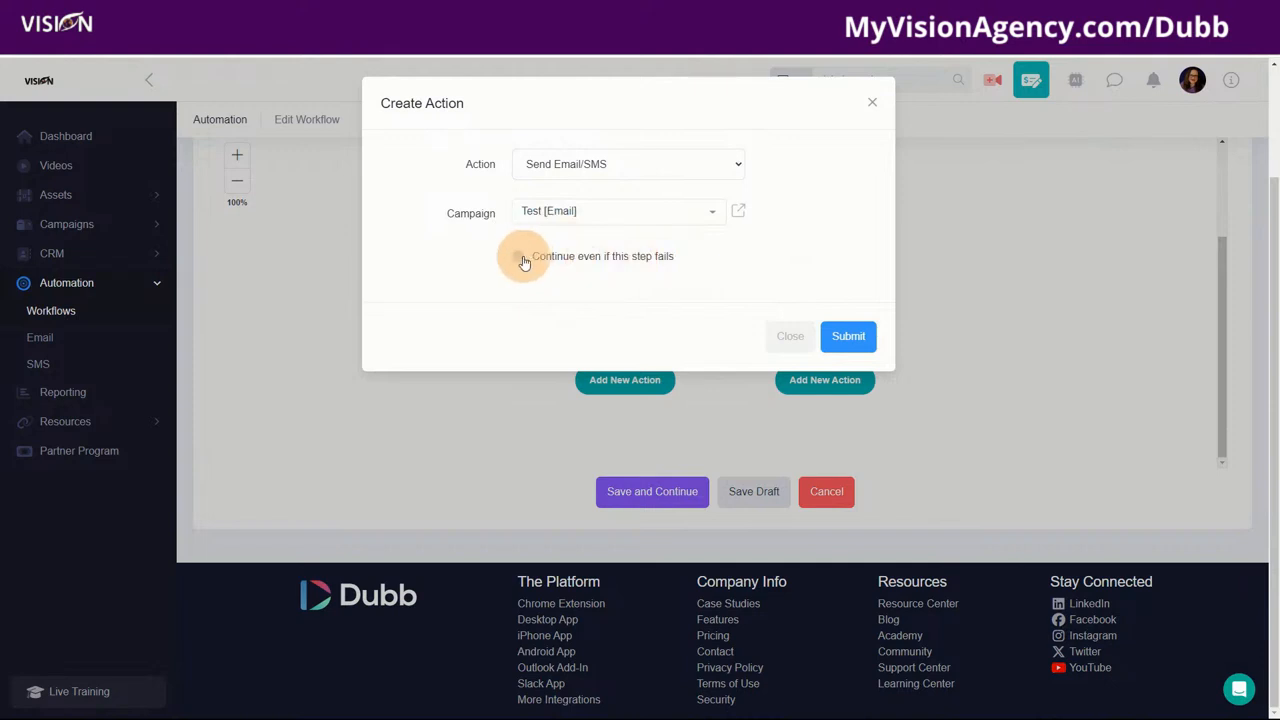
pyautogui.click(518, 257)
pyautogui.click(518, 257)
pyautogui.click(848, 336)
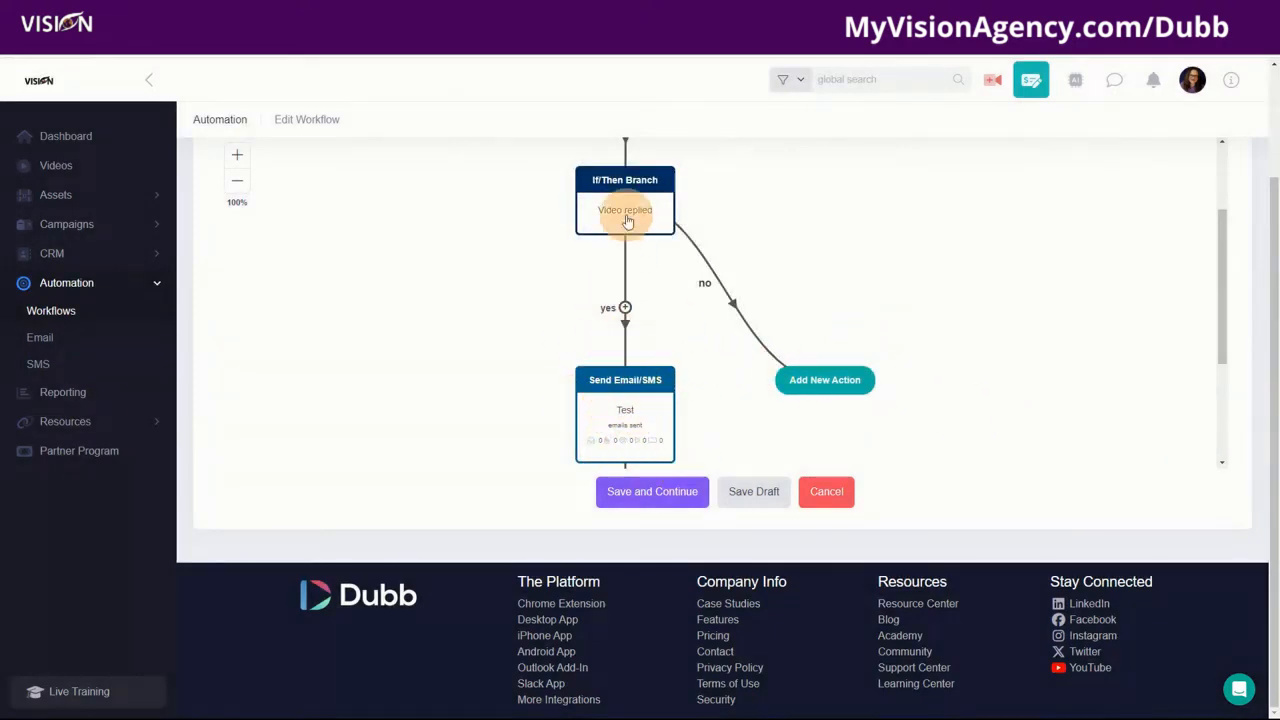
pyautogui.click(826, 384)
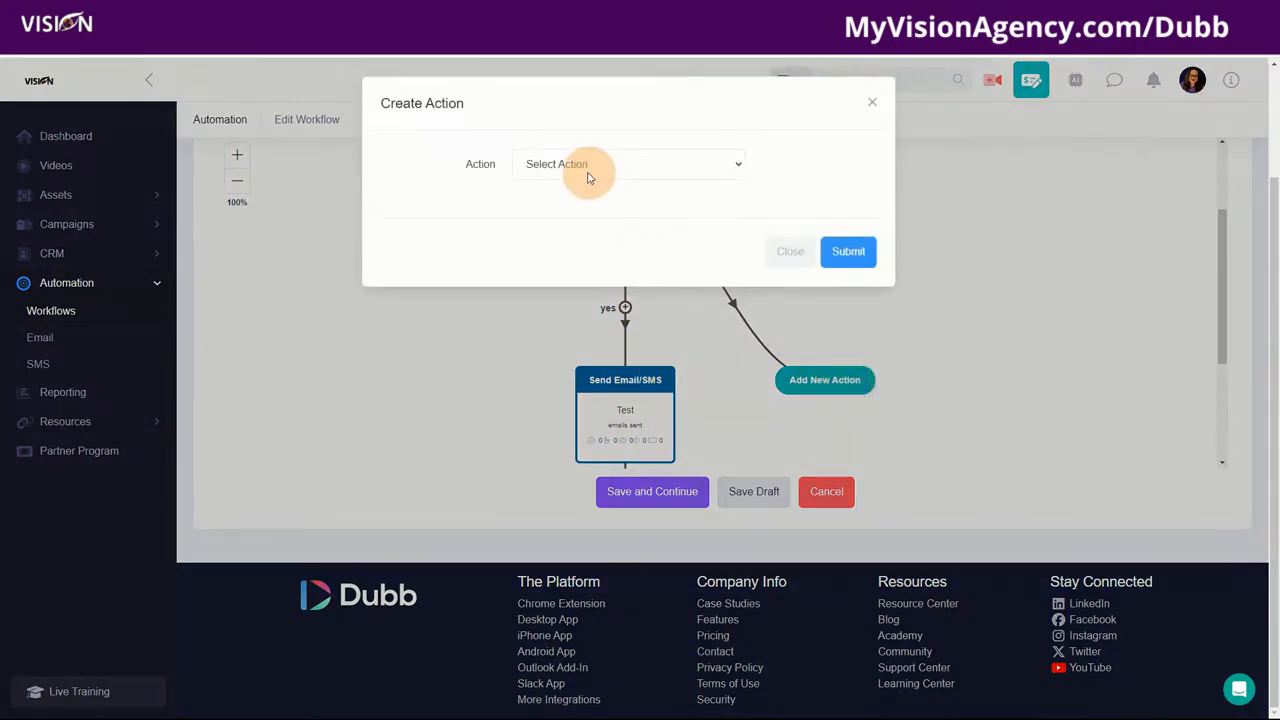
pyautogui.click(566, 163)
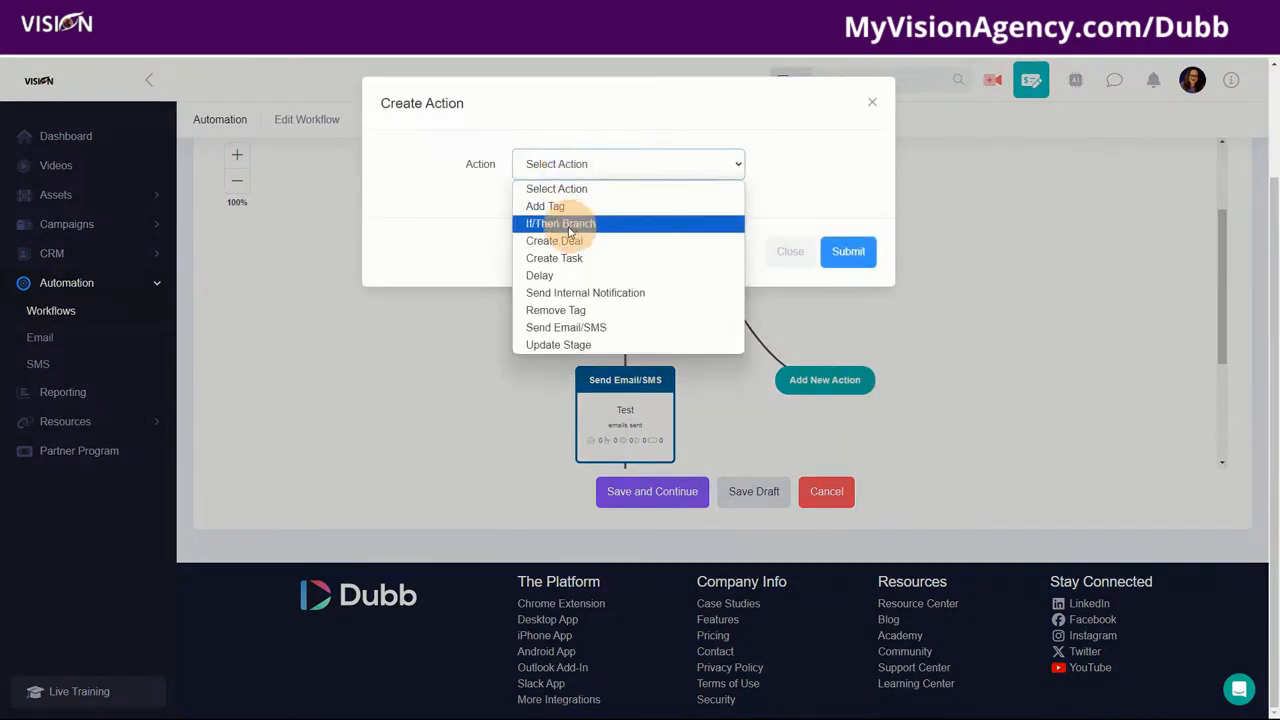
pyautogui.click(598, 293)
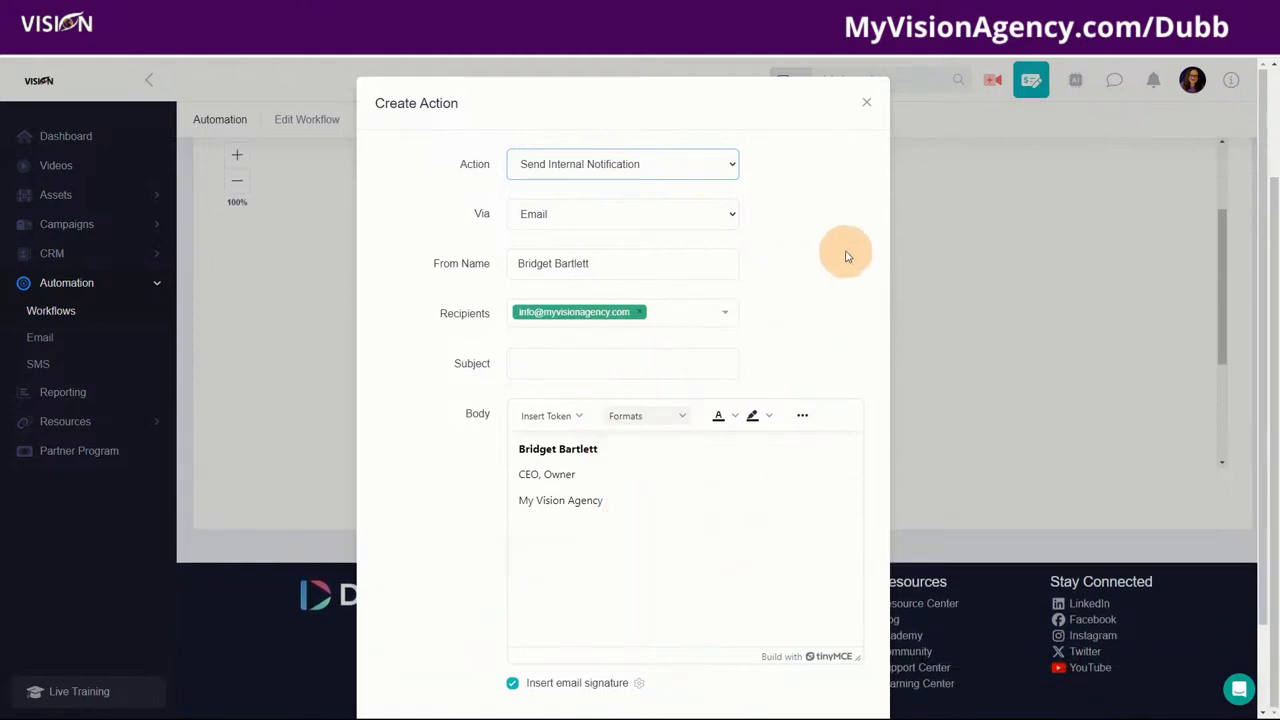
pyautogui.click(869, 105)
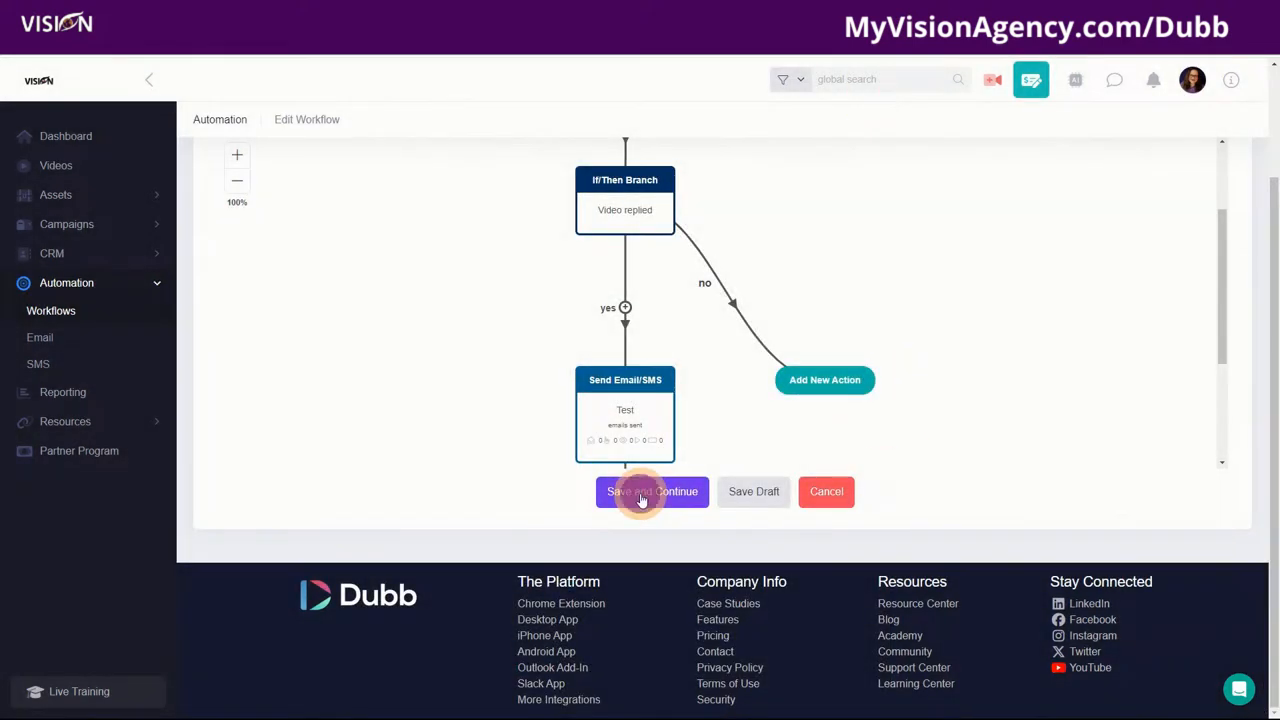
# Step: Enable Only trigger contacts once, agree to the NO SPAM policy, and leave the workflow off
pyautogui.click(640, 493)
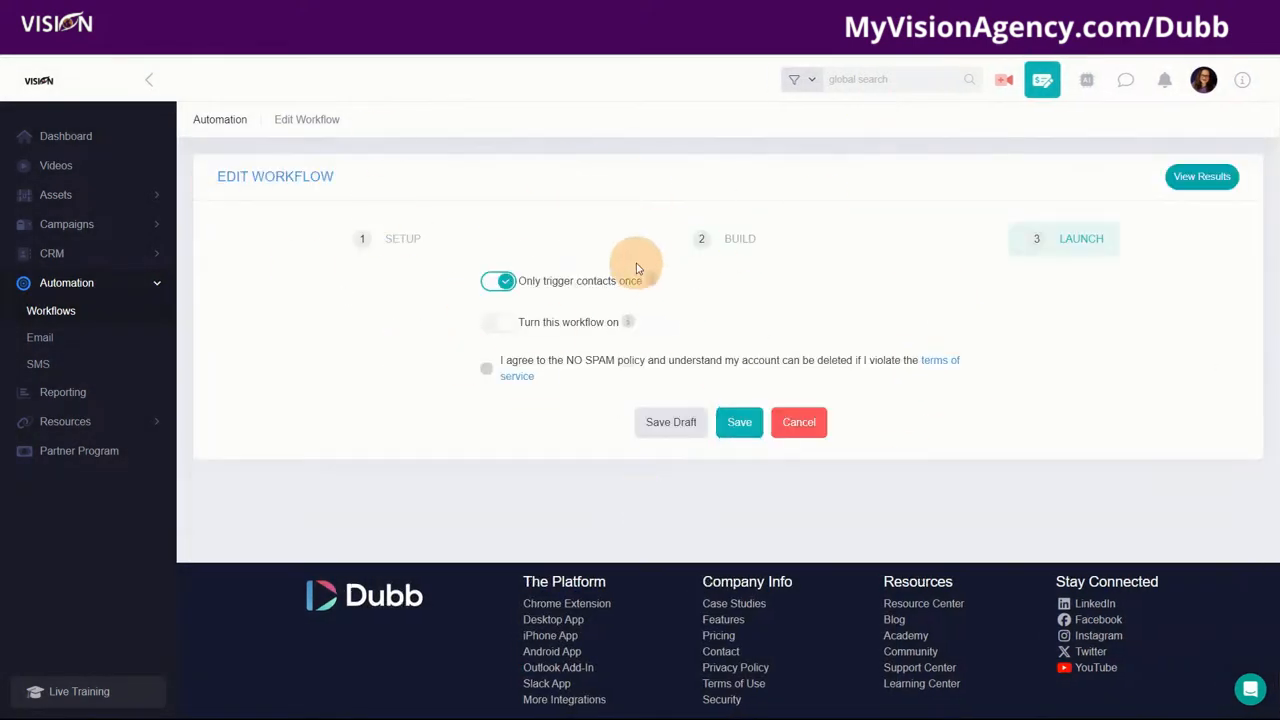
pyautogui.click(496, 284)
pyautogui.click(505, 331)
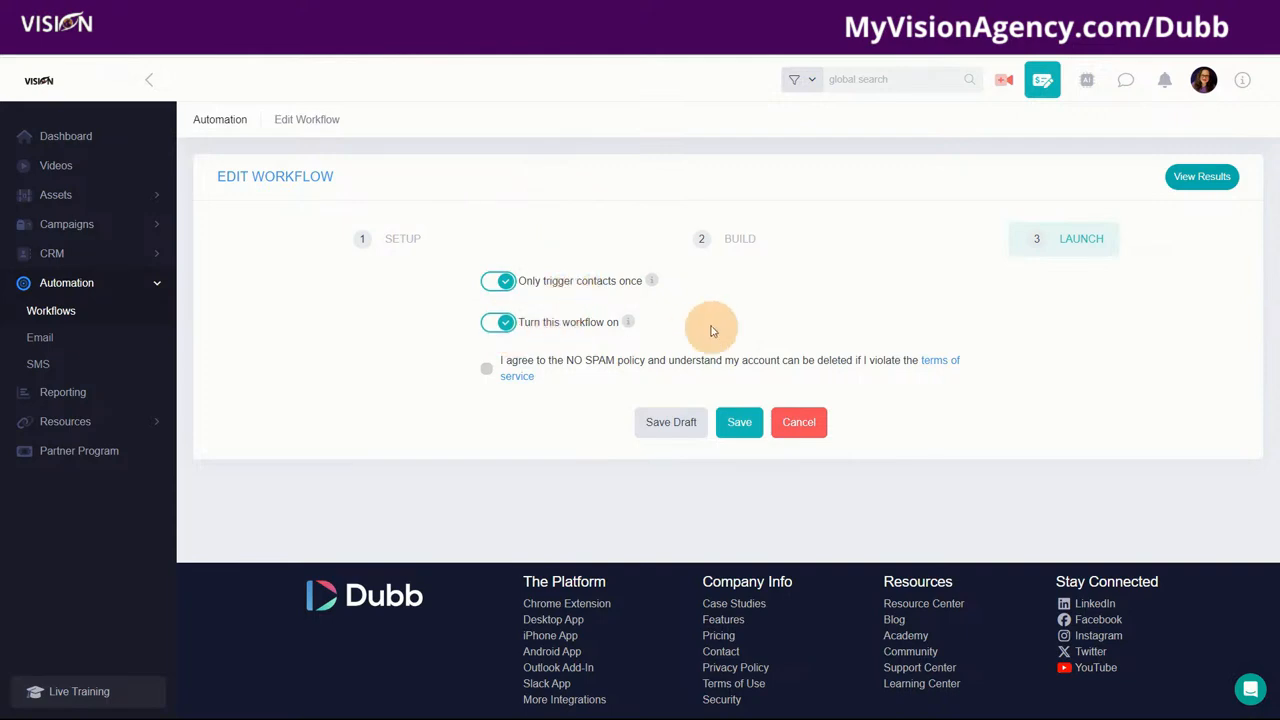
pyautogui.click(486, 368)
pyautogui.moveTo(626, 323)
pyautogui.click(487, 332)
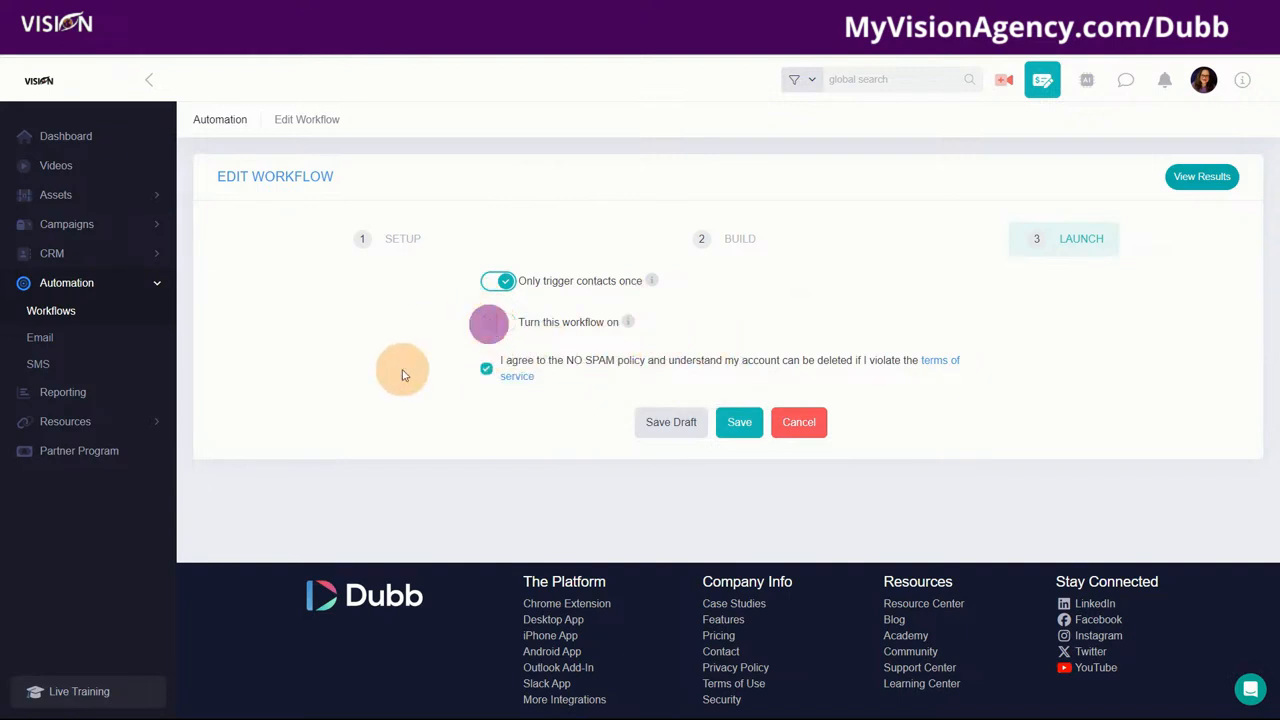
# Step: Save the workflow's launch settings and close the Export Contacts dialog
pyautogui.click(740, 424)
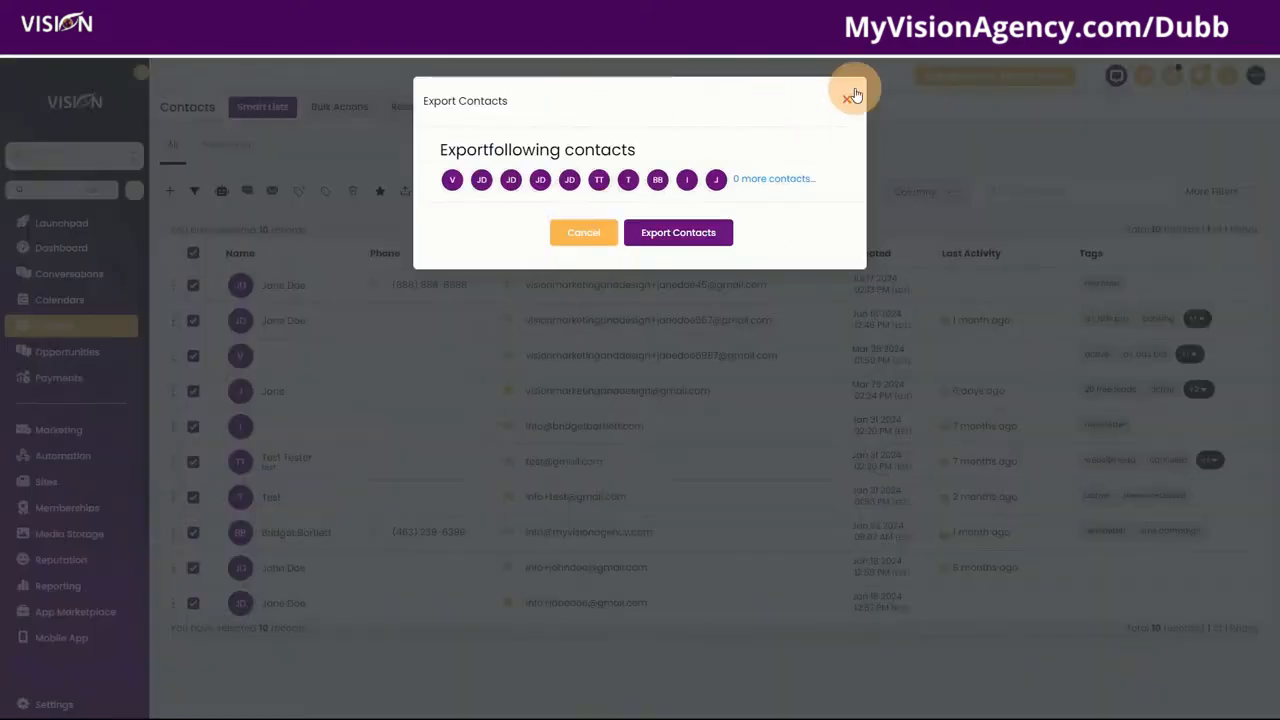
pyautogui.click(847, 97)
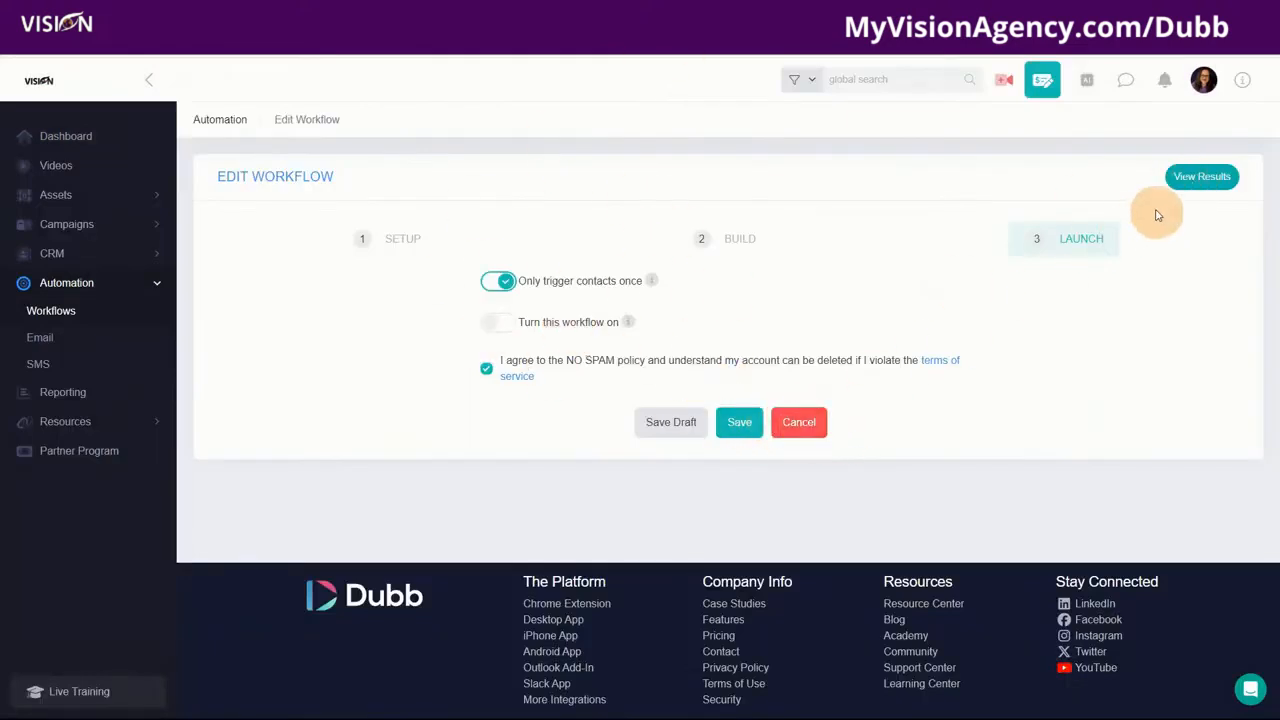
# Step: Show the Test workflow's results report from the Edit Workflow page
pyautogui.click(1198, 176)
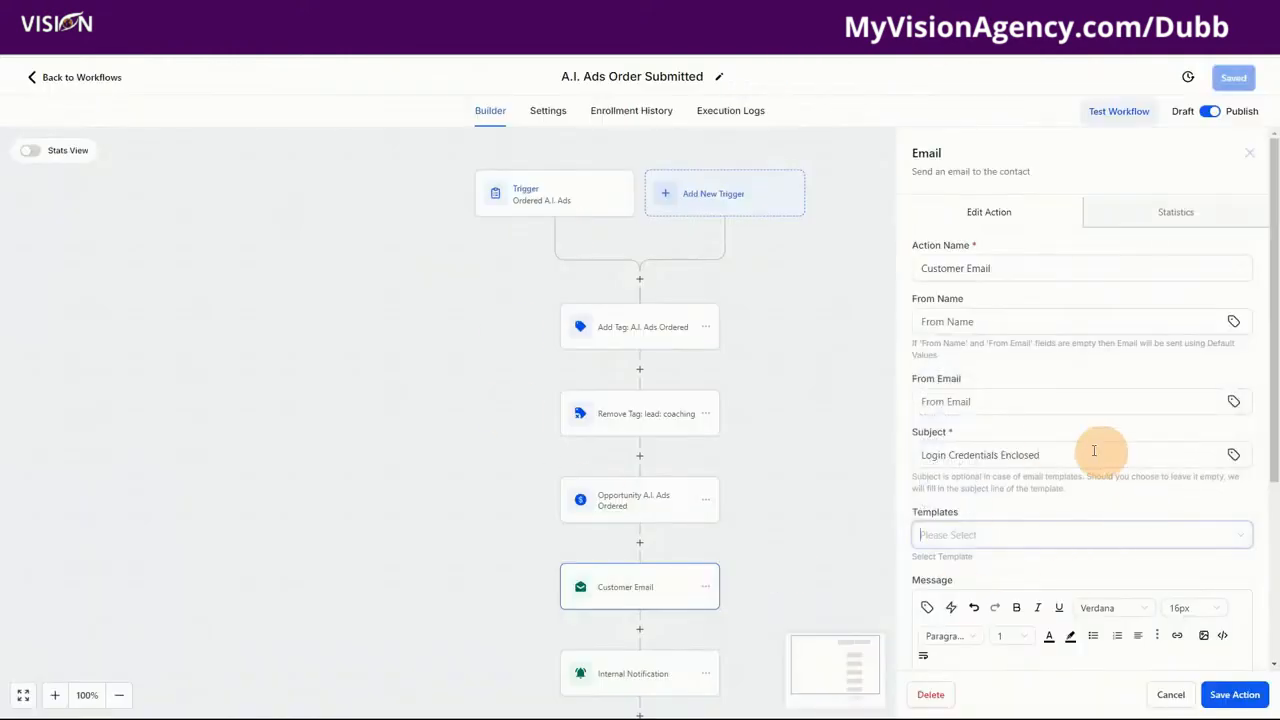
pyautogui.scroll(-3, 1094, 451)
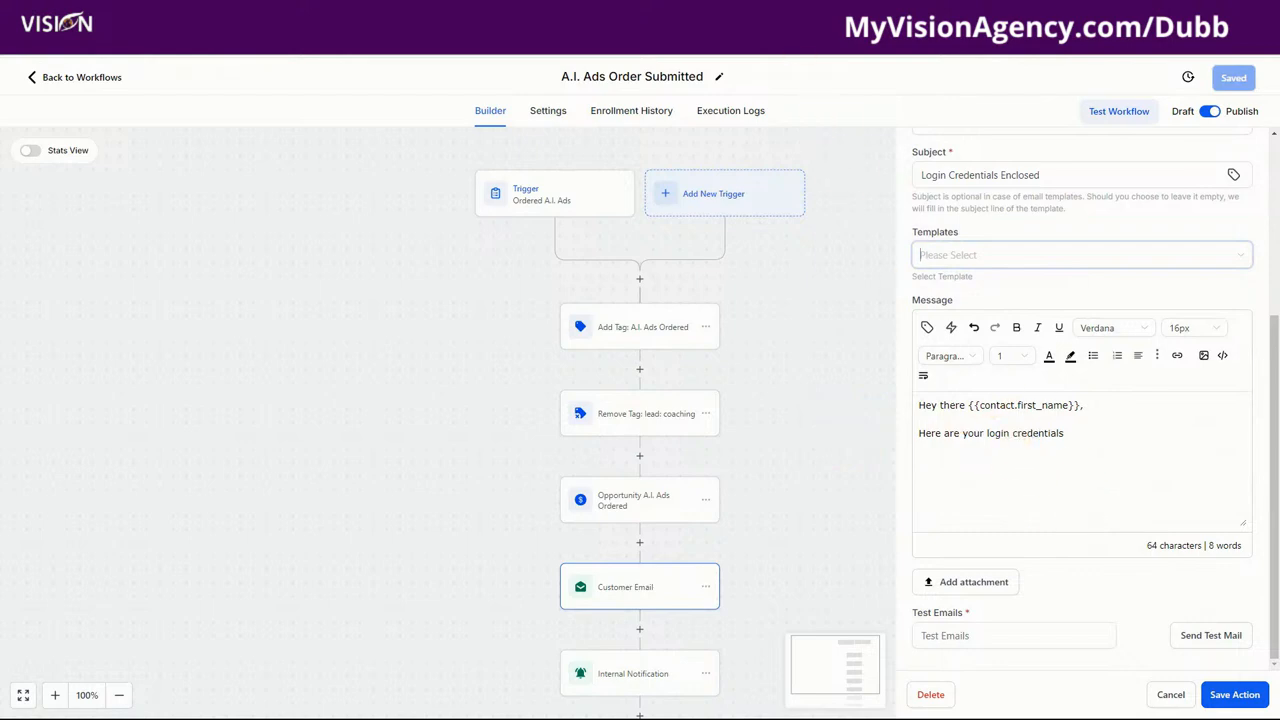
pyautogui.click(805, 10)
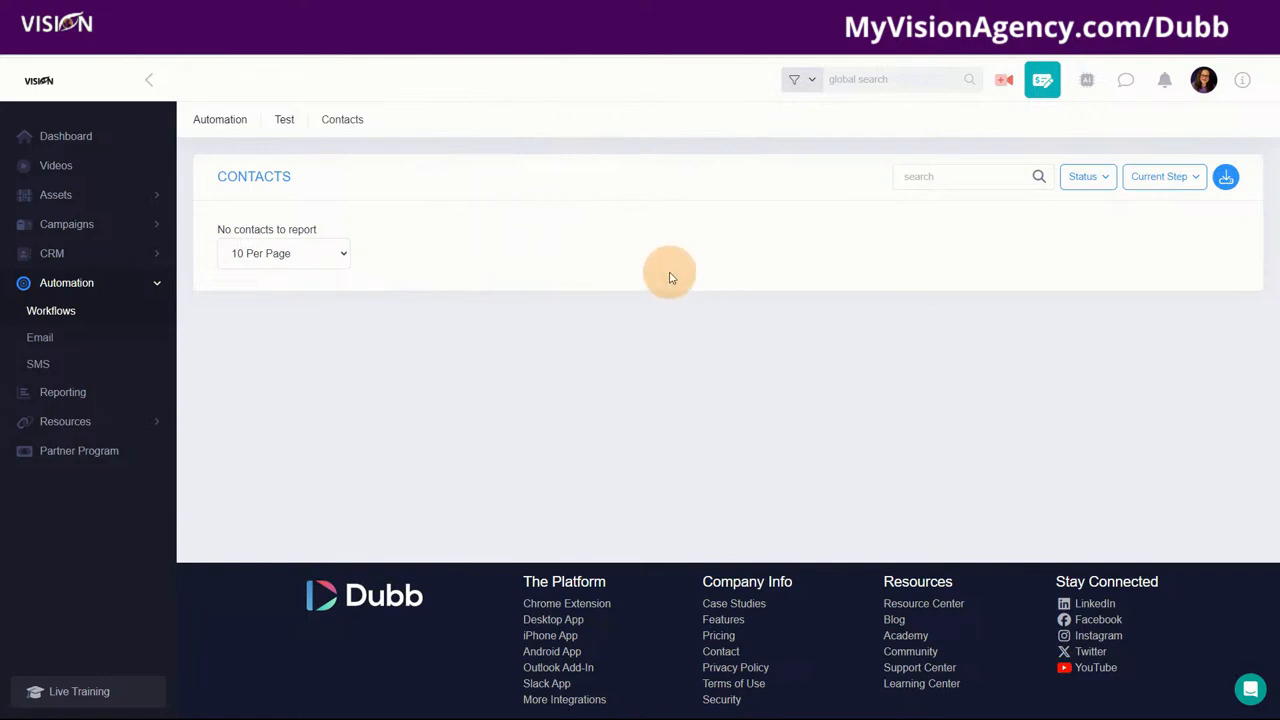
pyautogui.moveTo(701, 707)
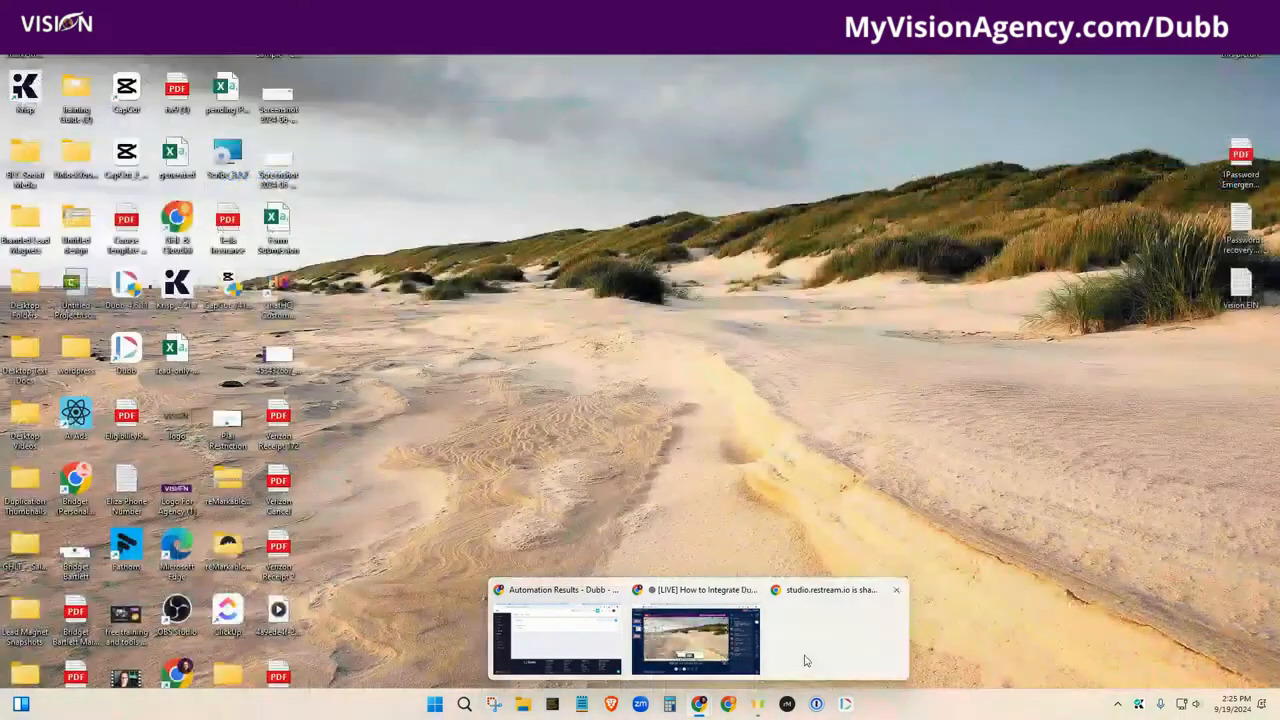
pyautogui.click(800, 657)
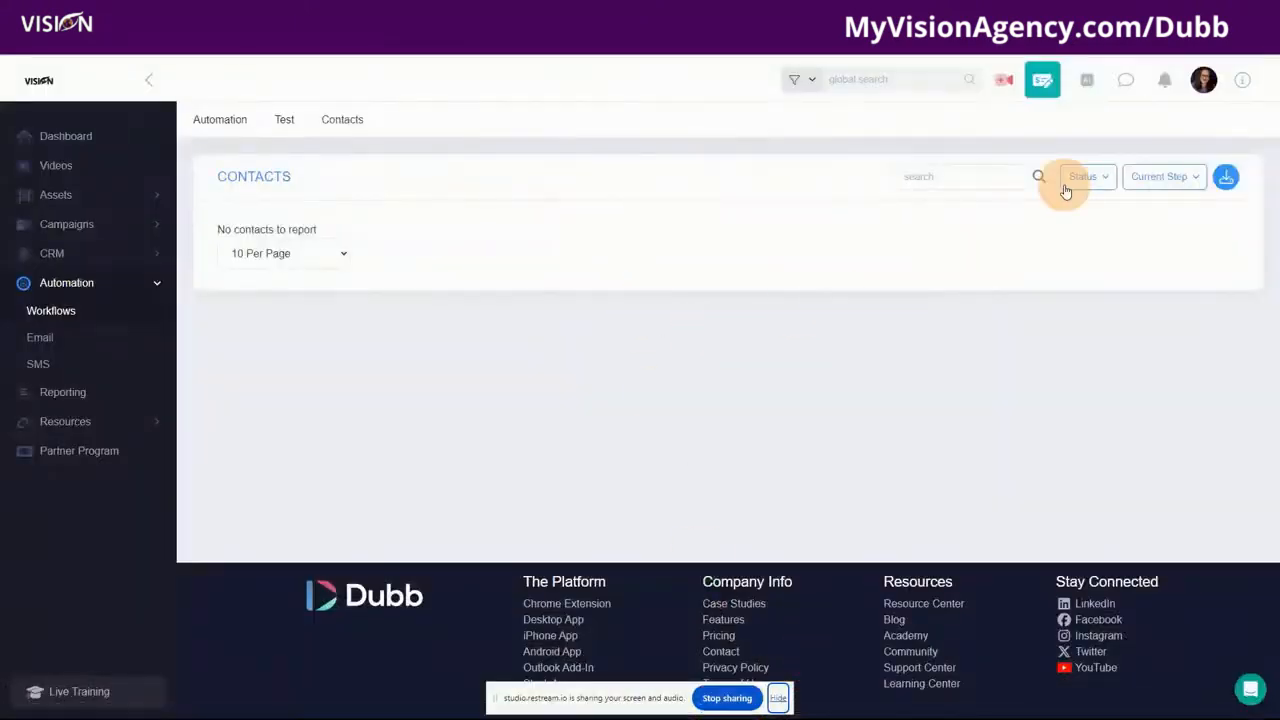
pyautogui.click(779, 698)
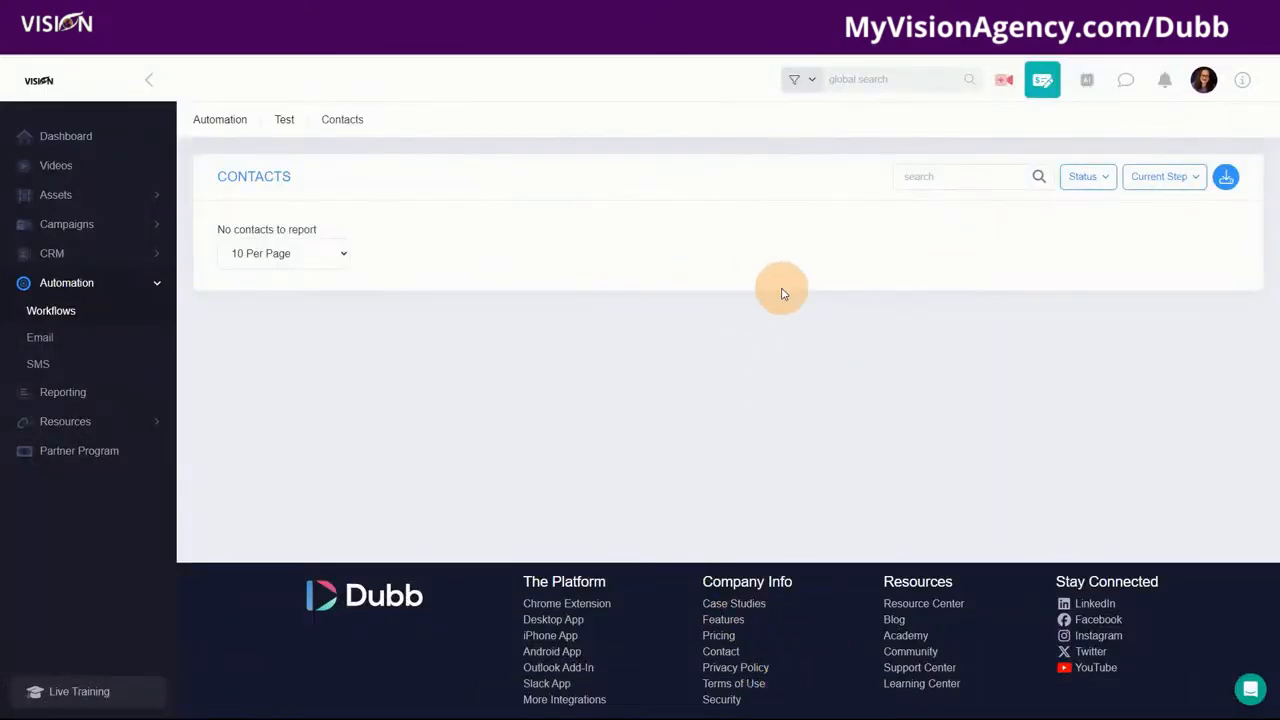